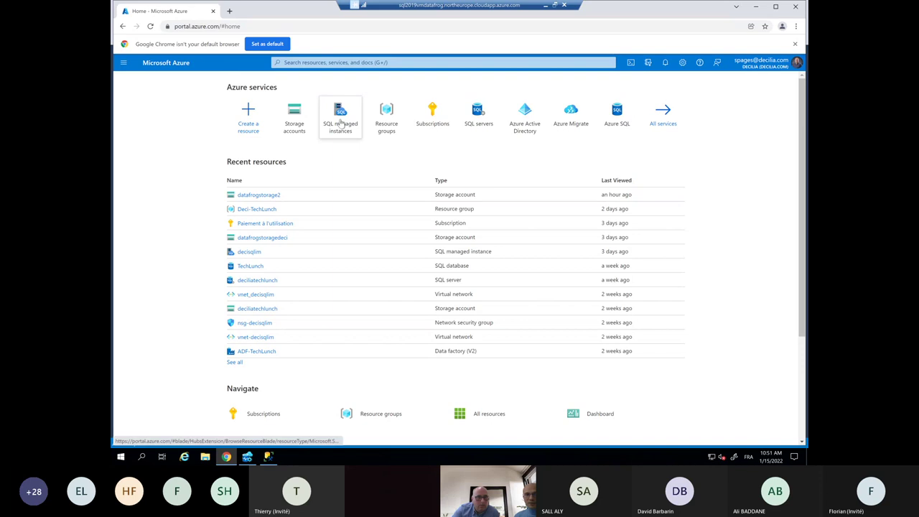
# Step: Start a new SQL Managed Instance in resource group Deci-TechLunch
pyautogui.click(342, 125)
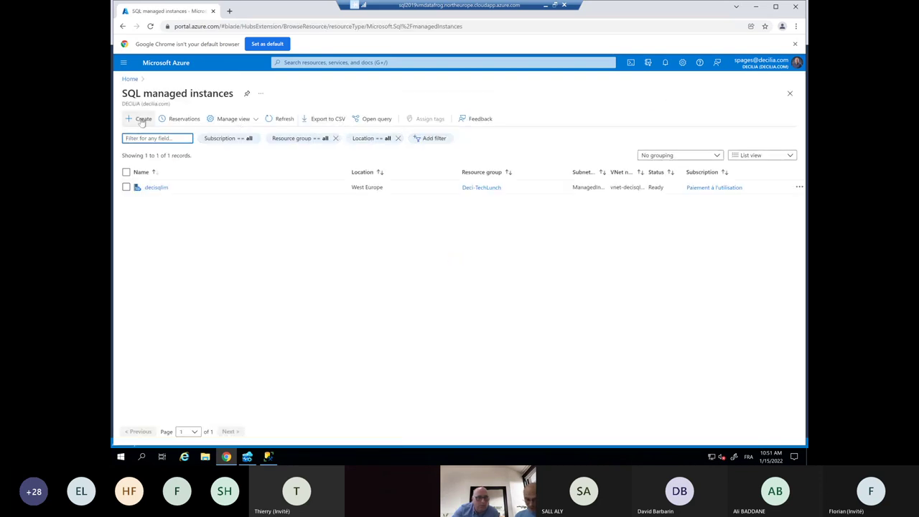
pyautogui.click(142, 120)
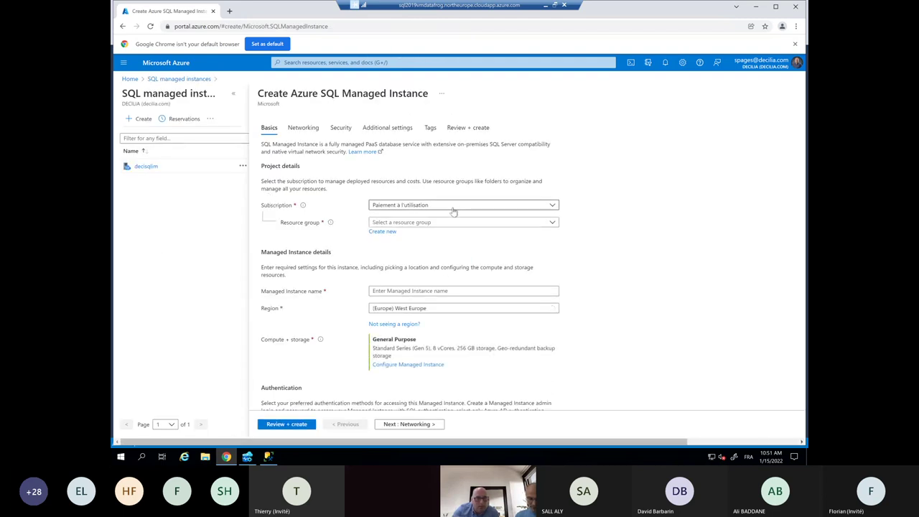
pyautogui.click(429, 224)
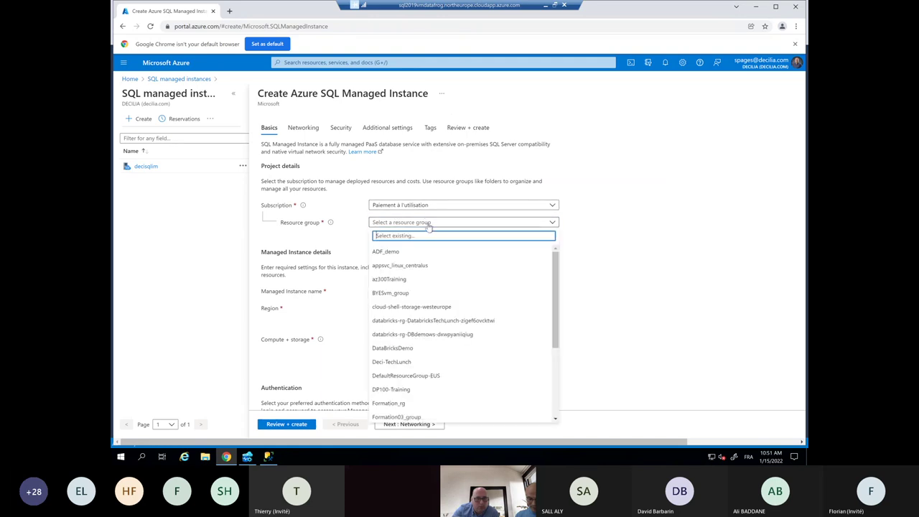
pyautogui.click(394, 362)
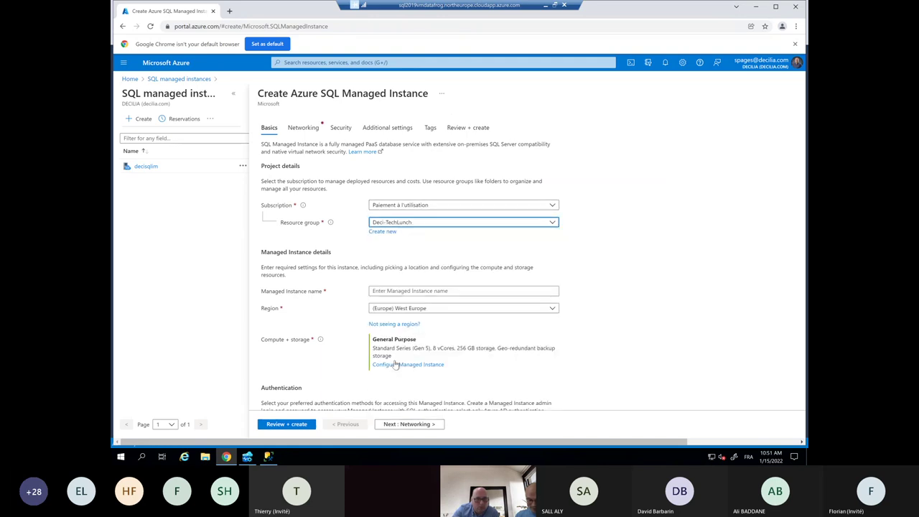
# Step: Name the instance 'maim' and keep the region West Europe
pyautogui.click(409, 291)
pyautogui.write('m')
pyautogui.write('im')
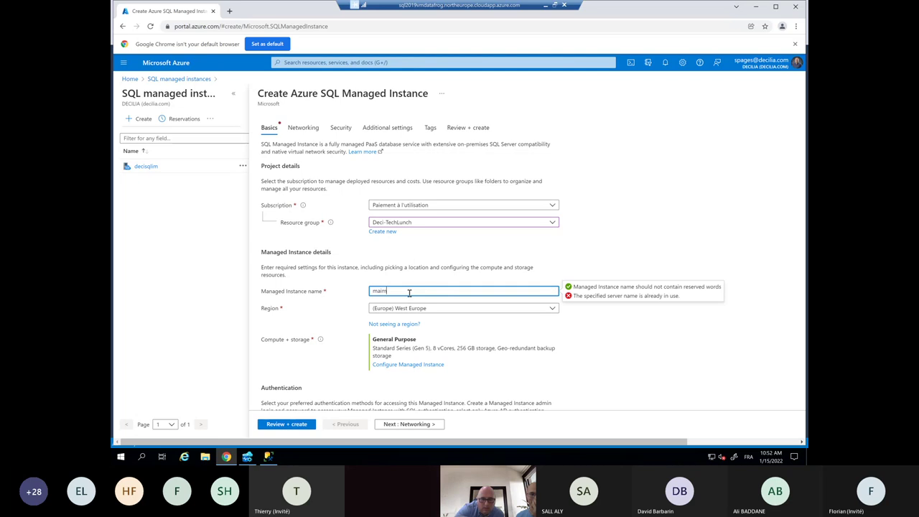
pyautogui.click(457, 310)
pyautogui.click(457, 310)
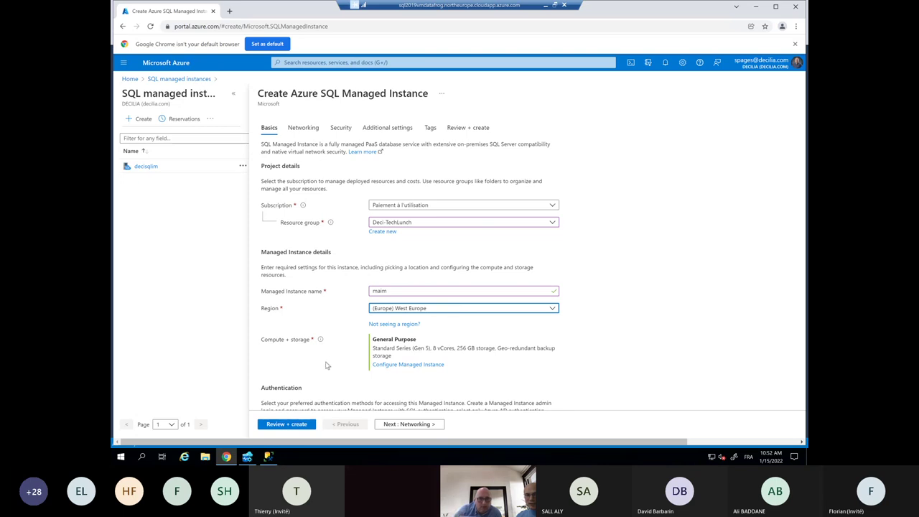
# Step: Set storage to 8192 GB with Premium Series - Intel Ice Lake hardware
pyautogui.click(401, 367)
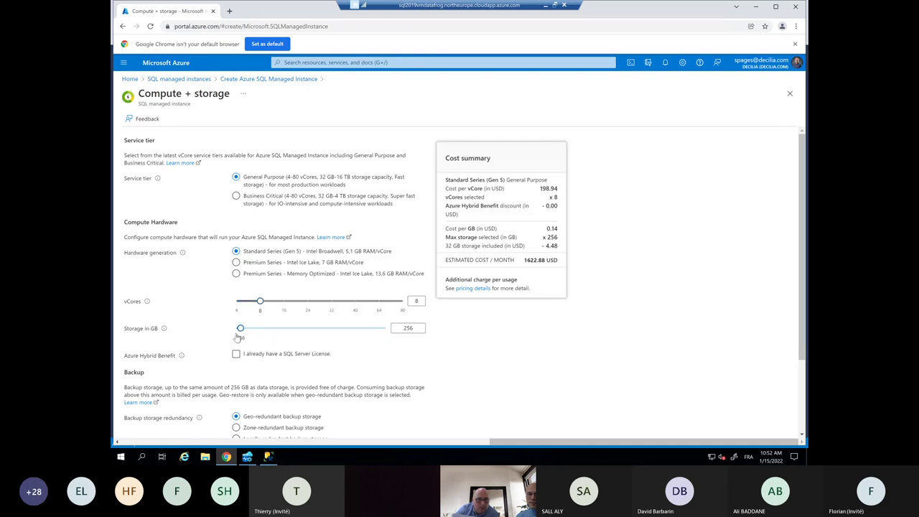
pyautogui.moveTo(240, 329); pyautogui.dragTo(401, 341)
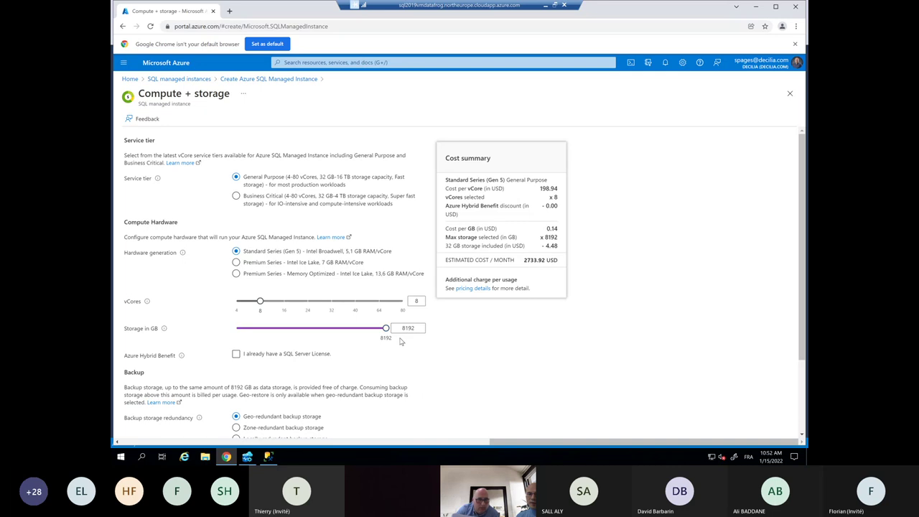
pyautogui.click(244, 264)
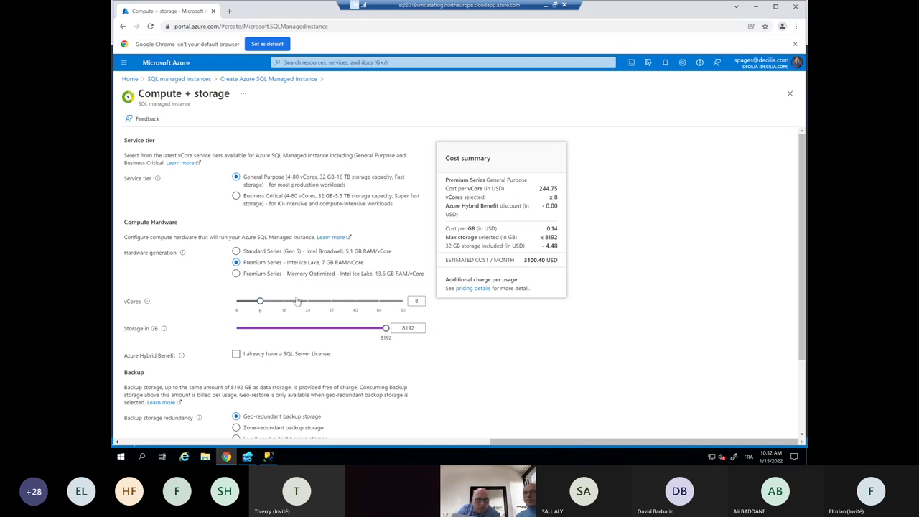
# Step: After trying other hardware and sizes, settle on Business Critical, Standard Series (Gen 5), 4 vCores, 128 GB
pyautogui.click(235, 199)
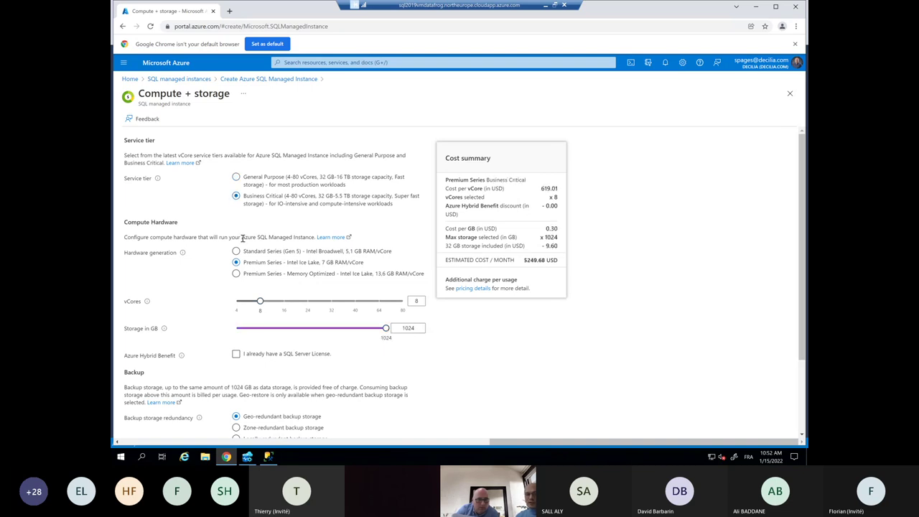
pyautogui.click(236, 274)
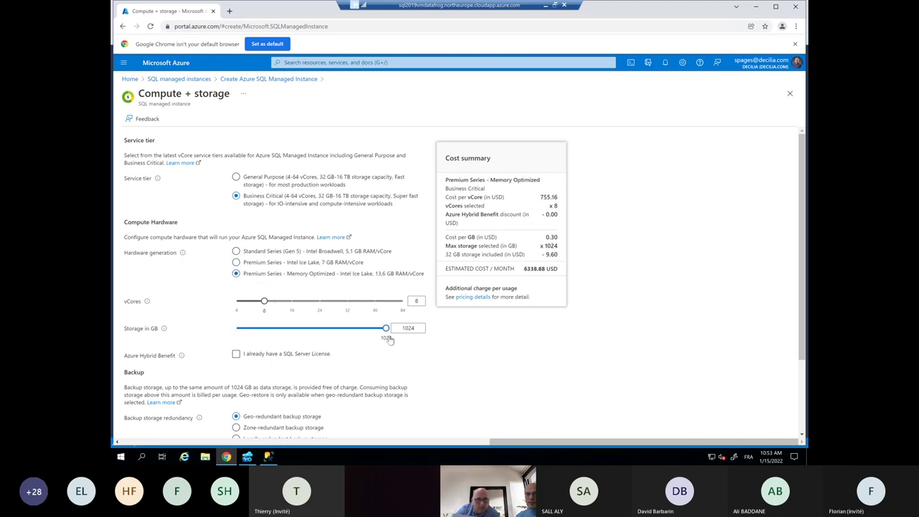
pyautogui.click(236, 251)
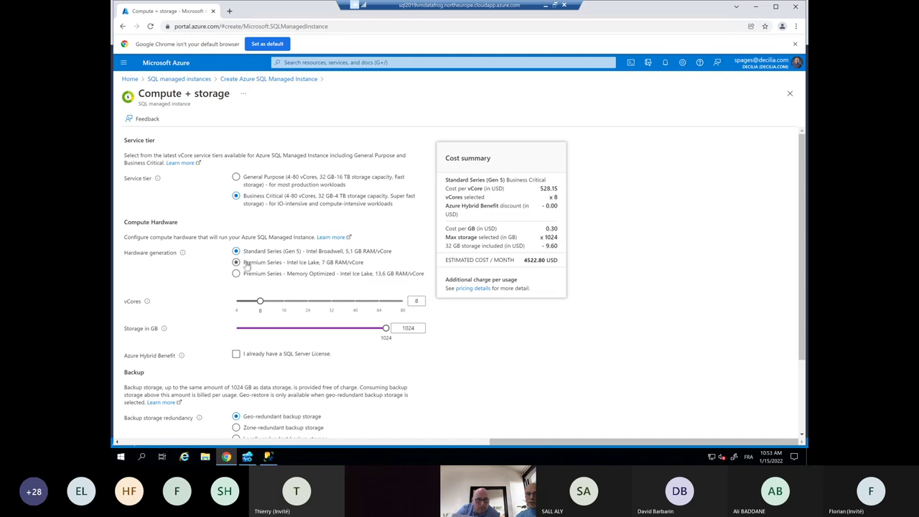
pyautogui.click(246, 264)
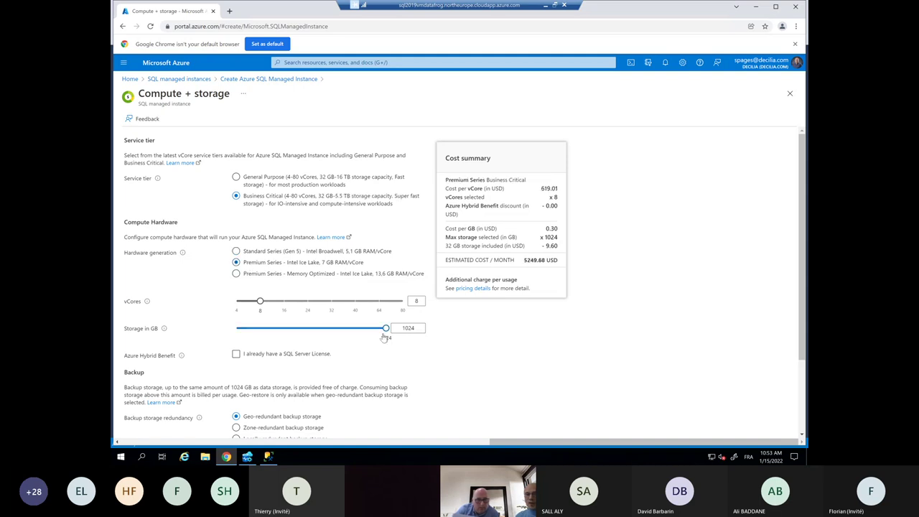
pyautogui.moveTo(386, 334); pyautogui.dragTo(352, 331)
pyautogui.moveTo(263, 308); pyautogui.dragTo(377, 307)
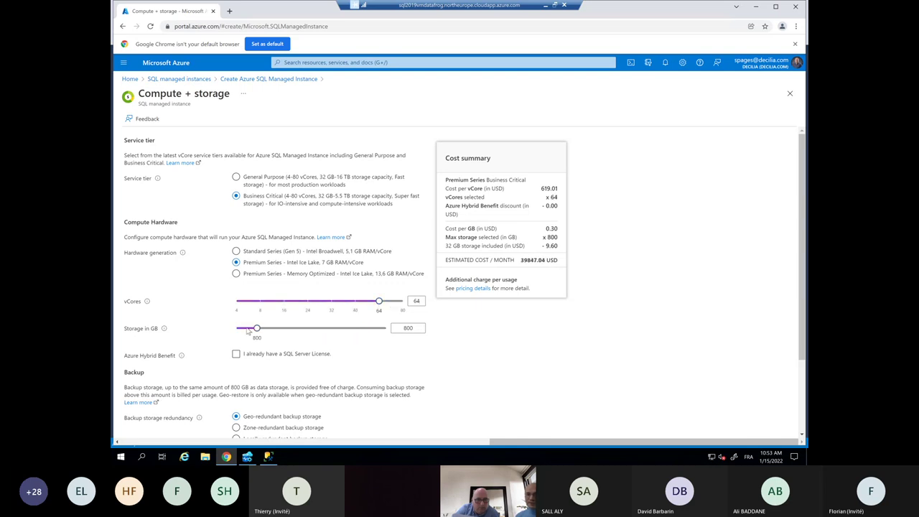
pyautogui.moveTo(257, 334); pyautogui.dragTo(393, 332)
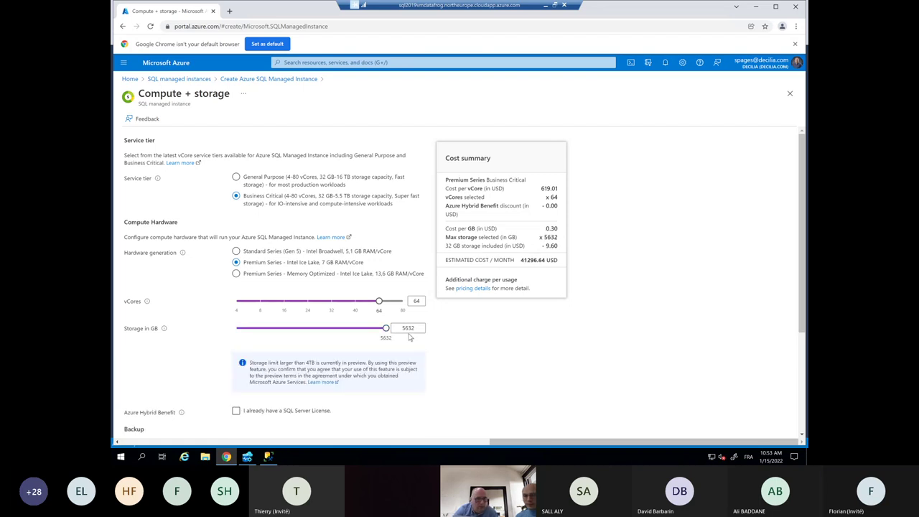
pyautogui.moveTo(379, 307); pyautogui.dragTo(403, 305)
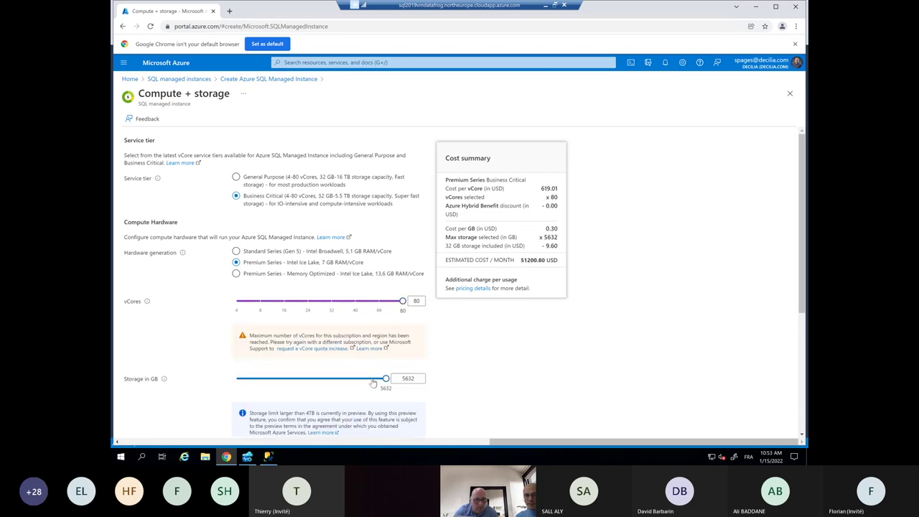
pyautogui.click(239, 274)
pyautogui.click(237, 252)
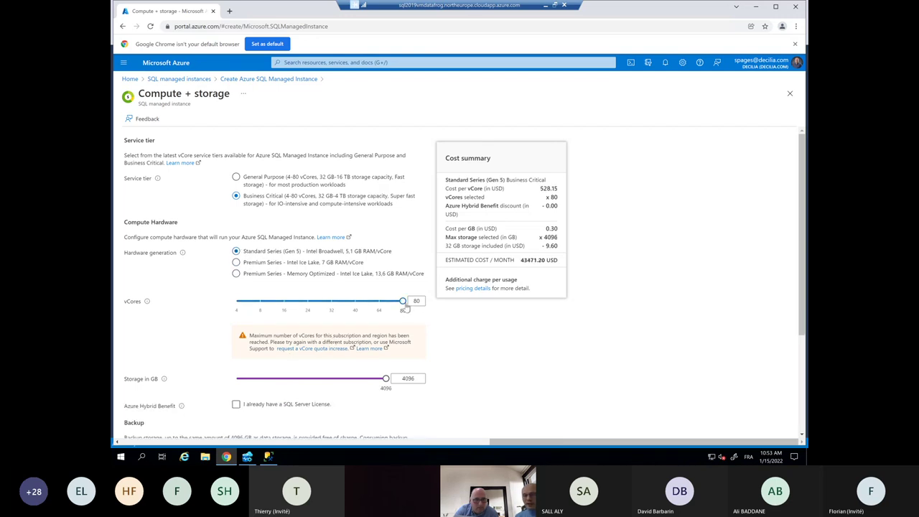
pyautogui.moveTo(404, 305); pyautogui.dragTo(238, 301)
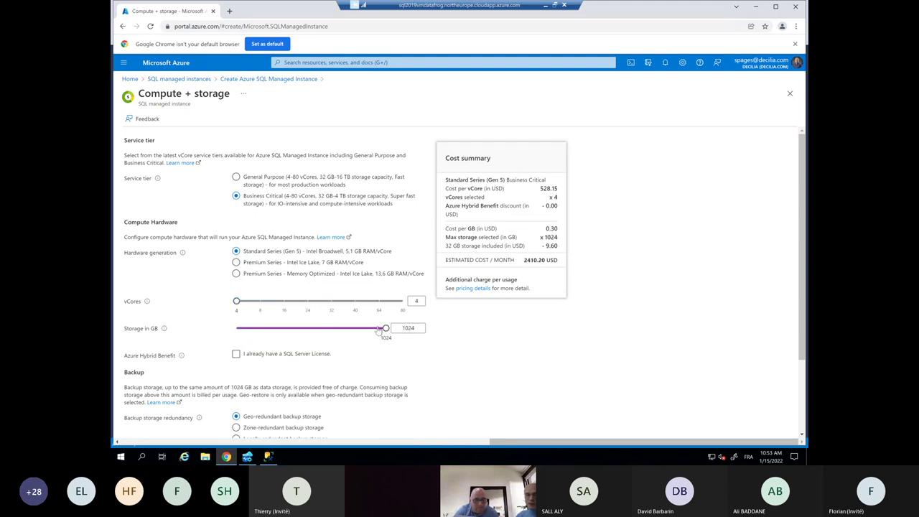
pyautogui.moveTo(386, 334); pyautogui.dragTo(245, 331)
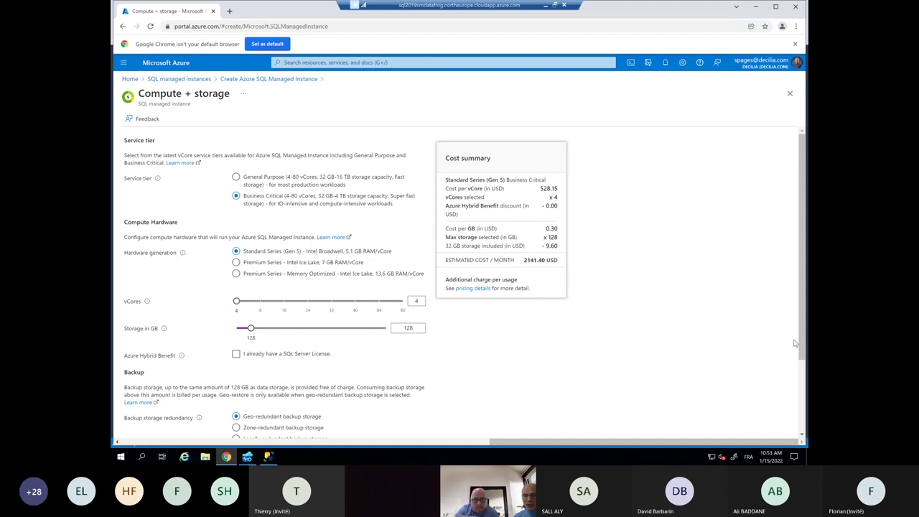
pyautogui.scroll(-2, 804, 348)
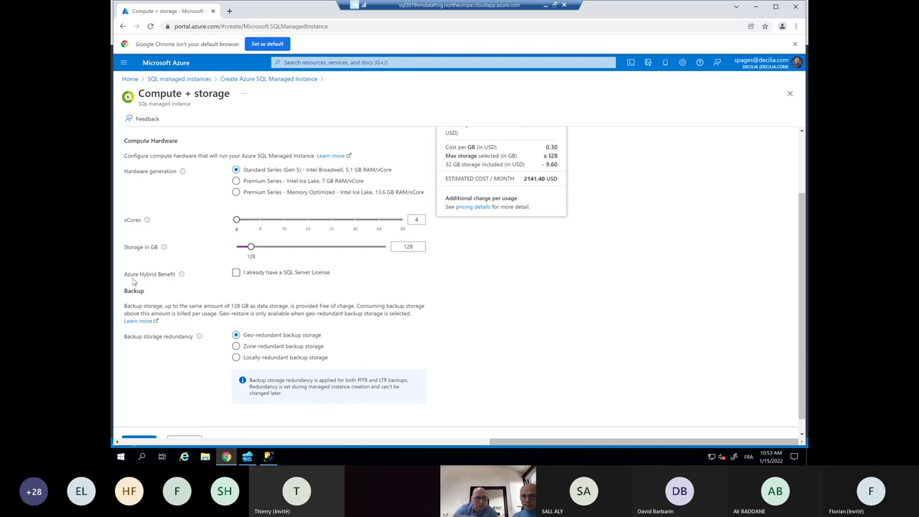
pyautogui.click(235, 274)
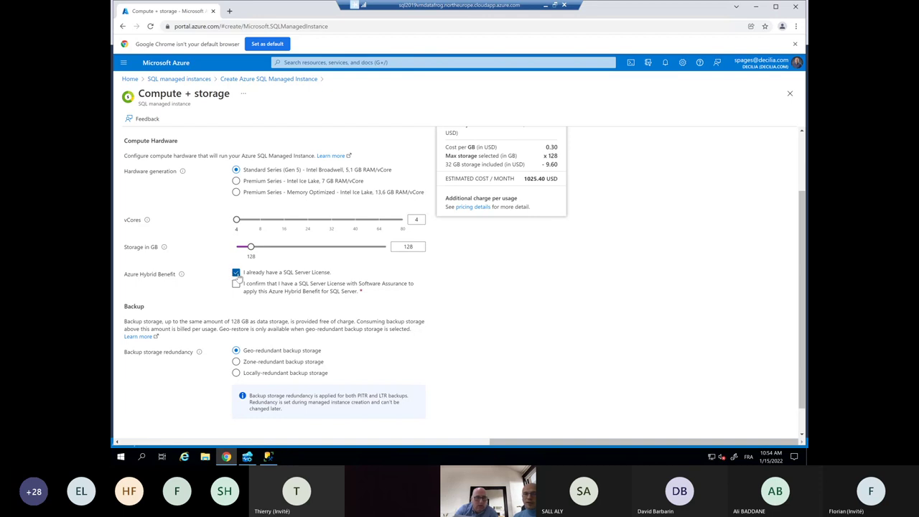
pyautogui.click(236, 273)
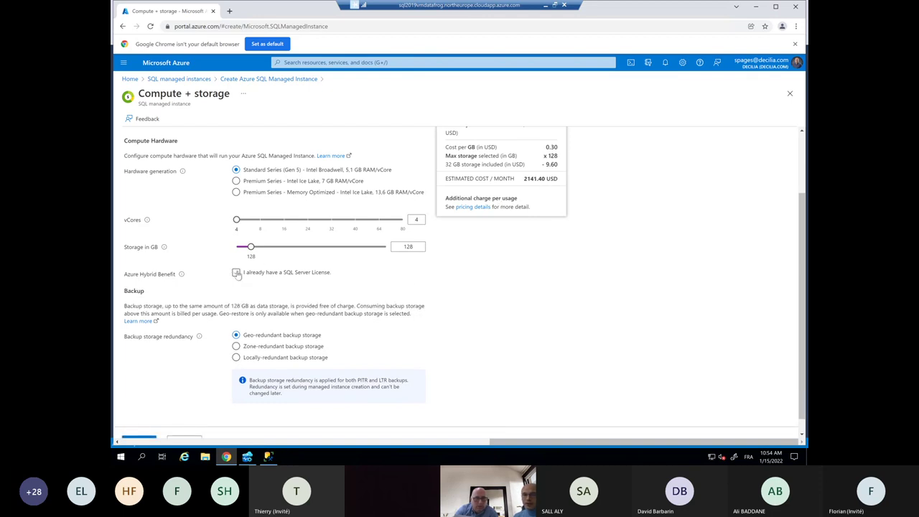
pyautogui.click(236, 273)
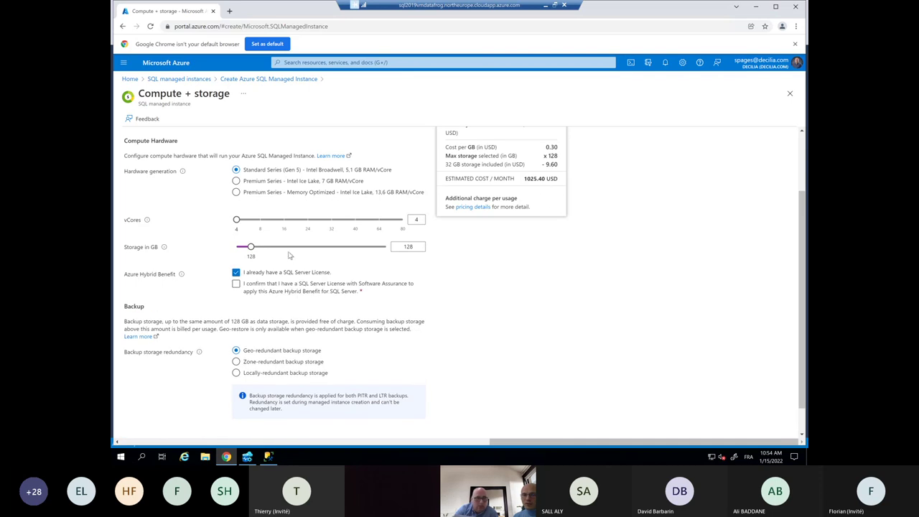
pyautogui.click(236, 274)
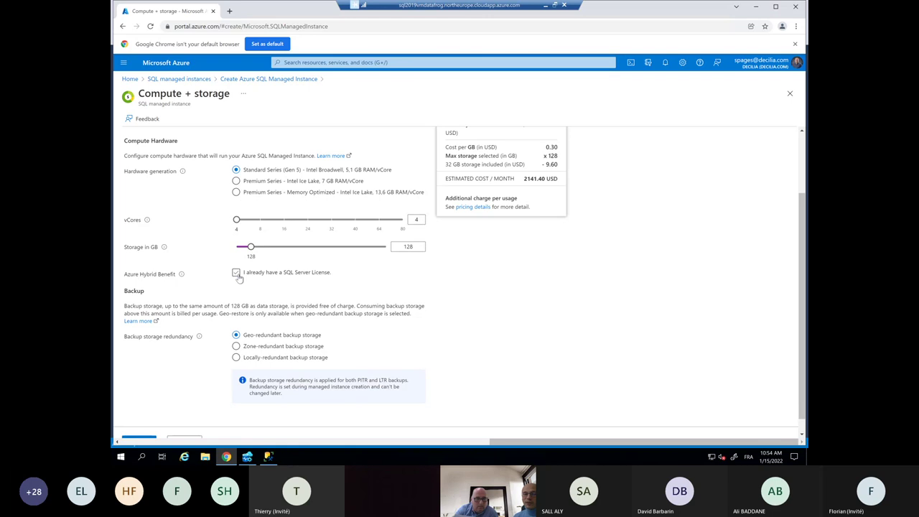
pyautogui.click(236, 274)
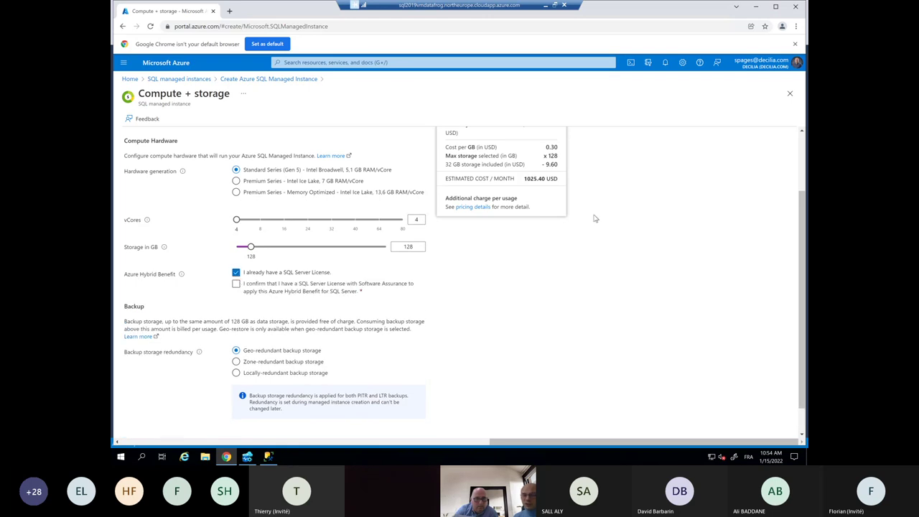
pyautogui.click(237, 274)
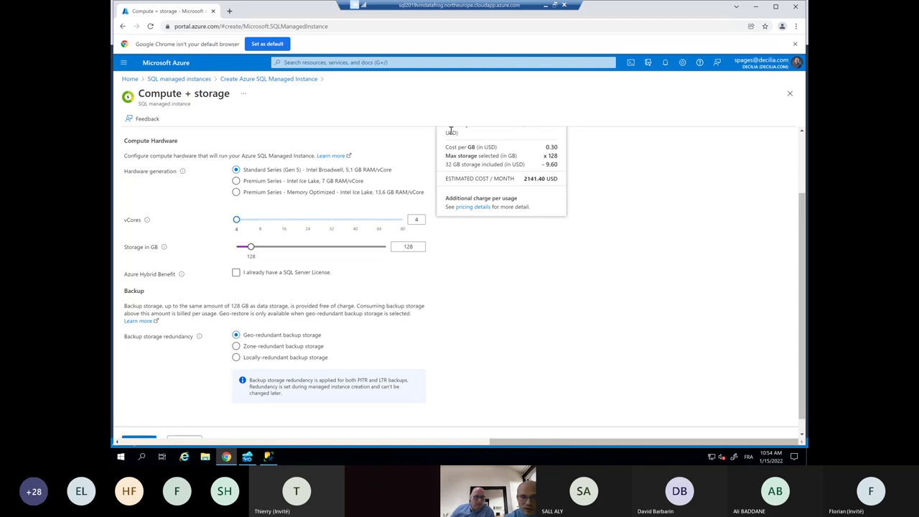
pyautogui.scroll(-1, 567, 283)
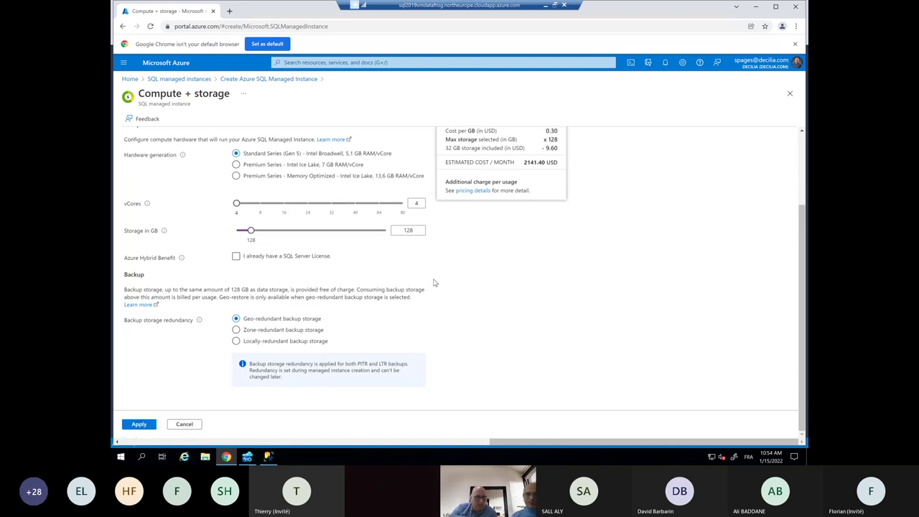
# Step: Apply the Business Critical 4 vCore, 128 GB configuration and scroll down to Authentication
pyautogui.click(136, 425)
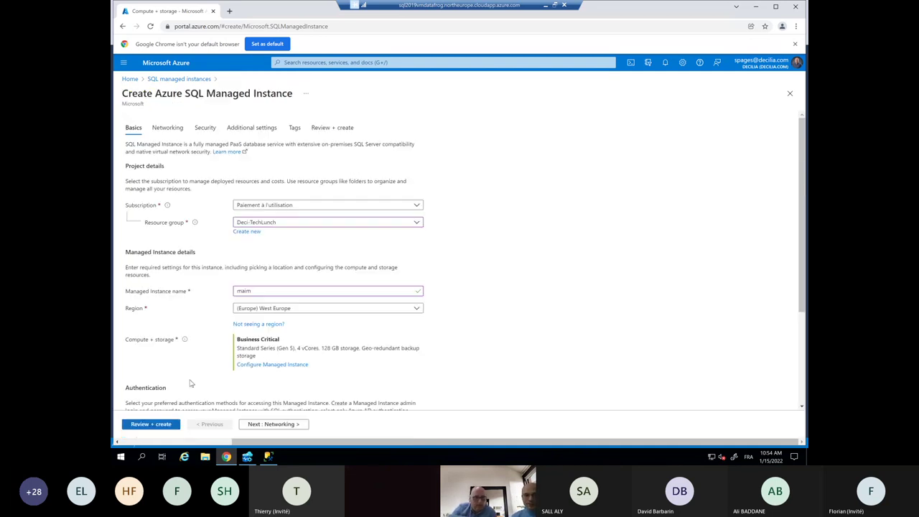
pyautogui.scroll(-2, 220, 337)
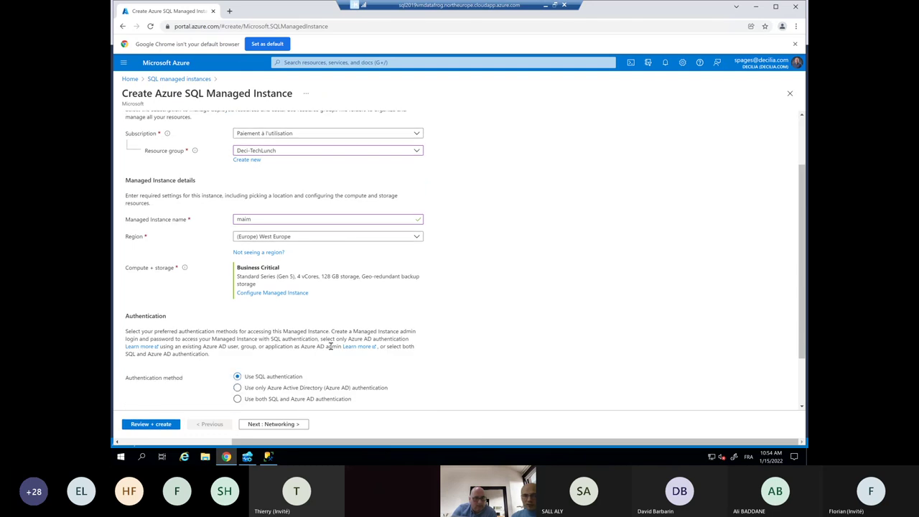
pyautogui.scroll(-2, 326, 339)
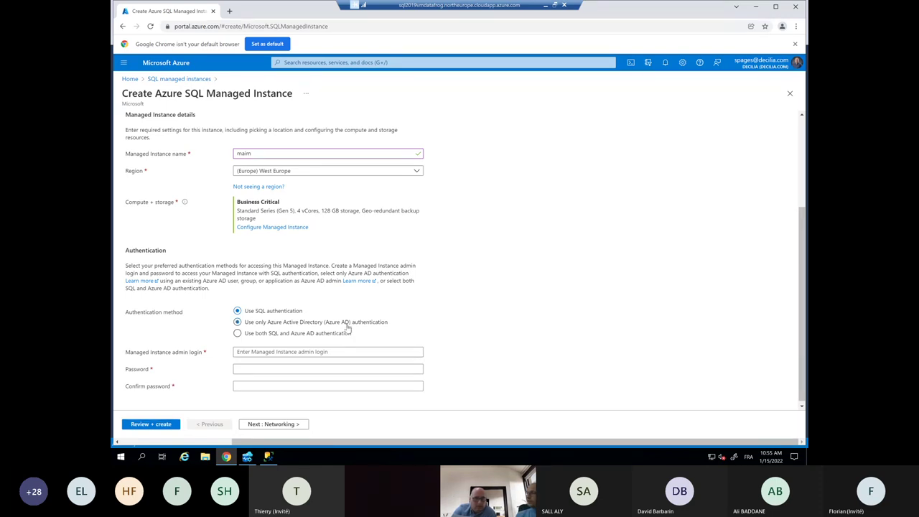
# Step: Use Azure AD-only authentication and assign the searched directory user as Azure AD admin
pyautogui.click(347, 325)
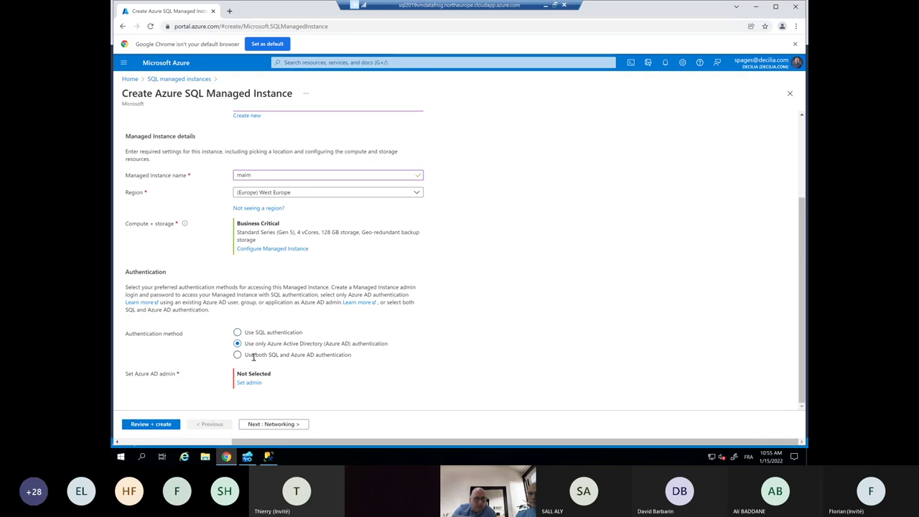
pyautogui.click(248, 383)
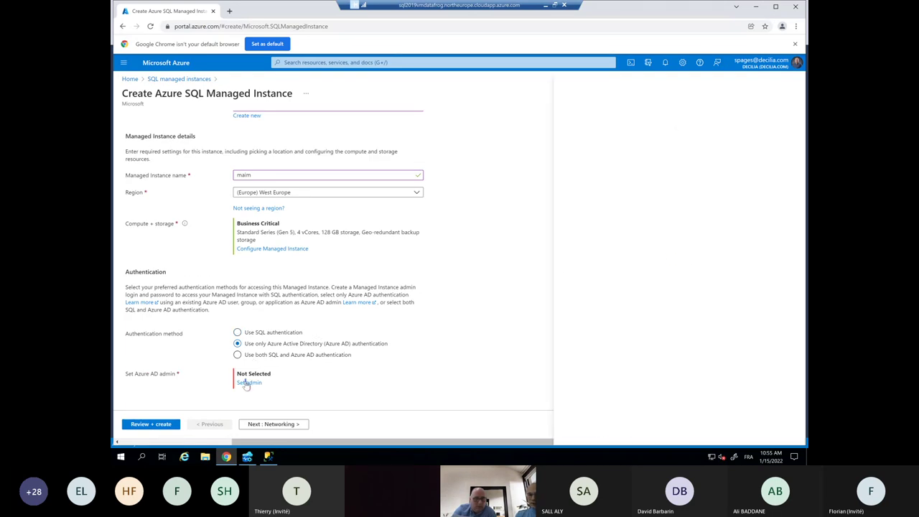
pyautogui.write('sy')
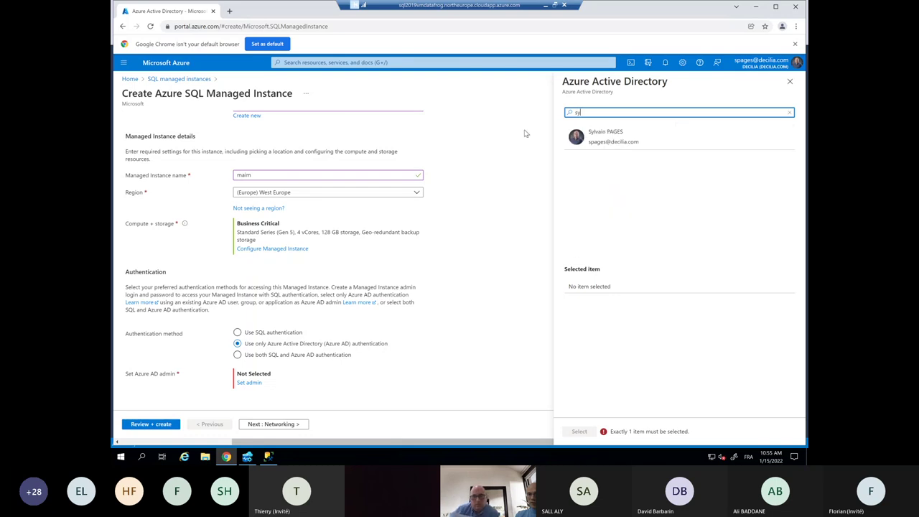
pyautogui.click(606, 133)
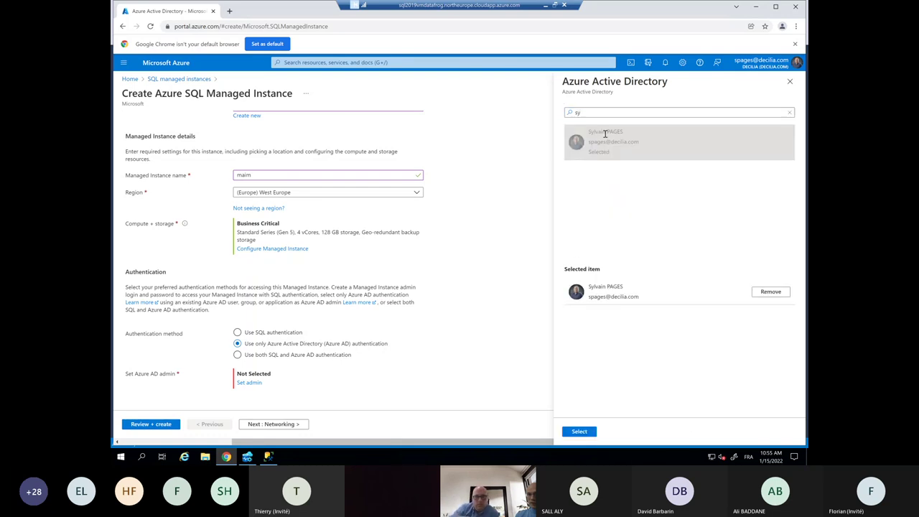
pyautogui.click(580, 431)
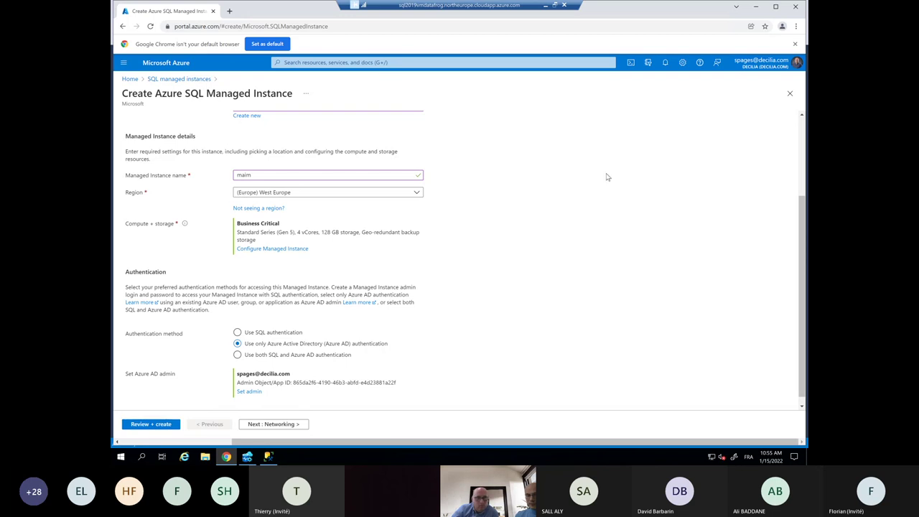
pyautogui.moveTo(805, 265); pyautogui.dragTo(804, 193)
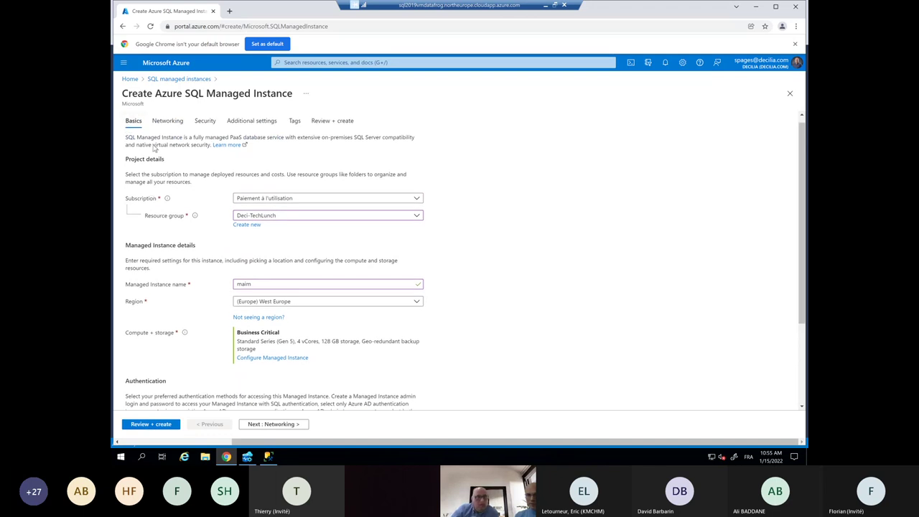
# Step: Review Networking defaults: new vnet-maim/ManagedInstance subnet, Proxy connection, public endpoint disabled, TLS 1.2
pyautogui.click(170, 125)
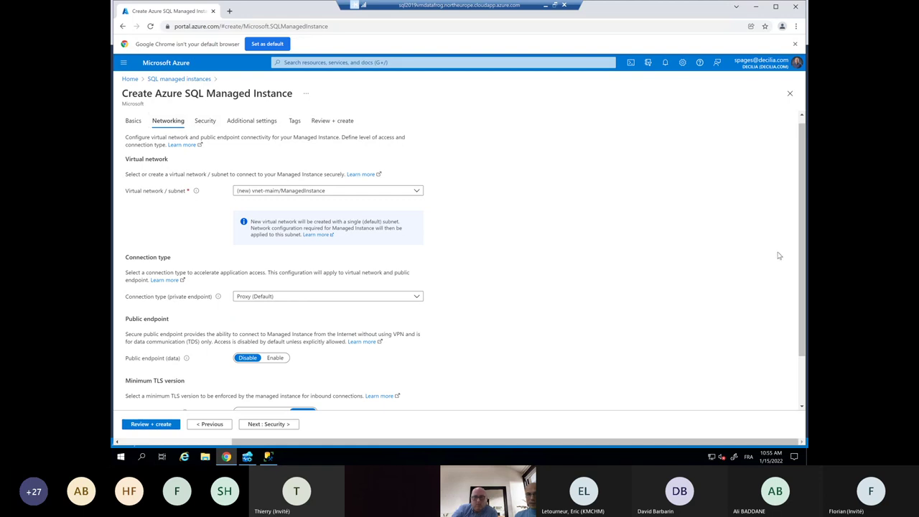
pyautogui.moveTo(801, 290); pyautogui.dragTo(806, 318)
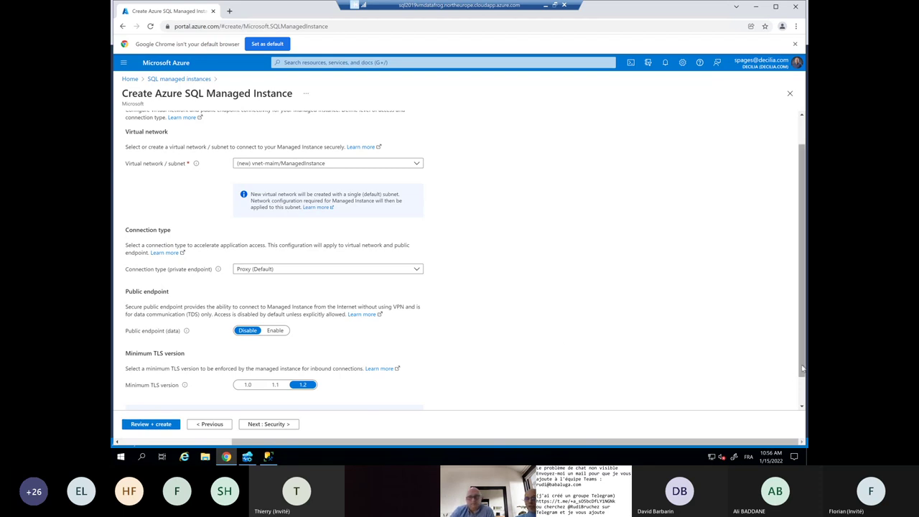
pyautogui.moveTo(799, 379); pyautogui.dragTo(803, 394)
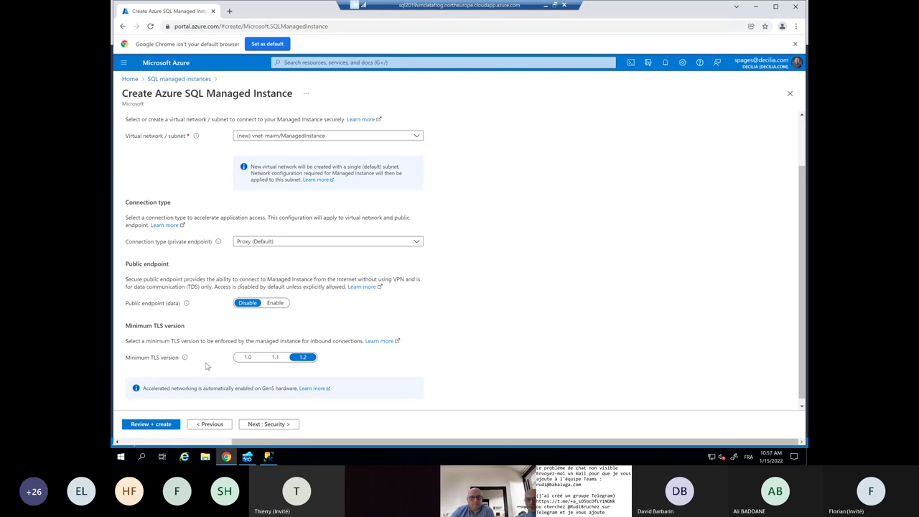
# Step: Keep Proxy connection type and enable the public endpoint with access from Azure services
pyautogui.click(277, 244)
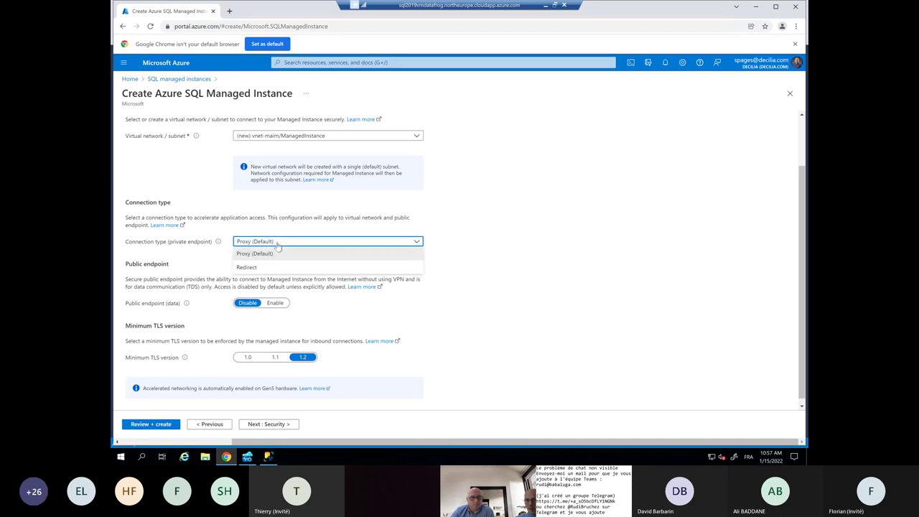
pyautogui.click(405, 319)
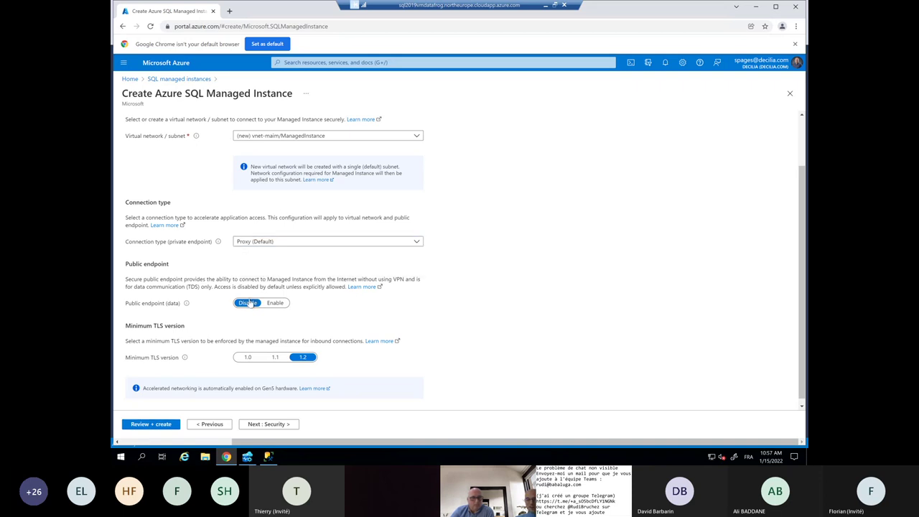
pyautogui.click(275, 302)
pyautogui.click(249, 321)
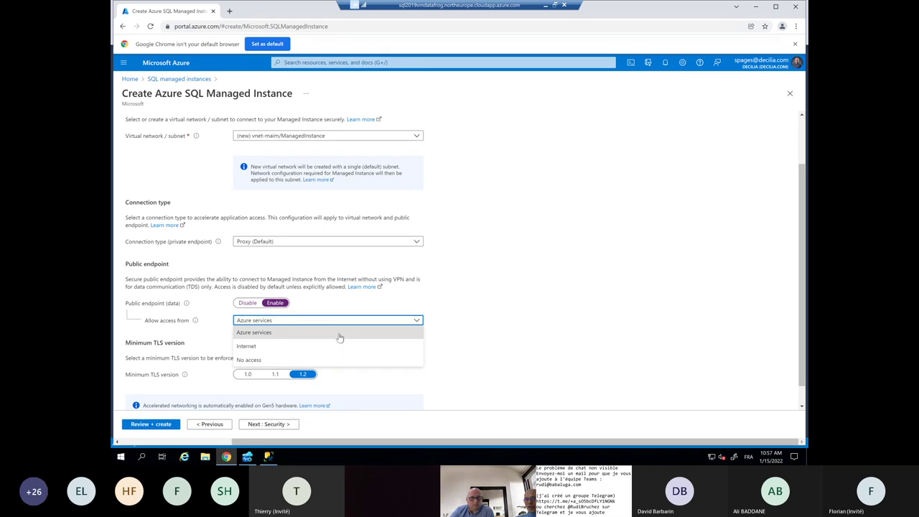
pyautogui.click(340, 335)
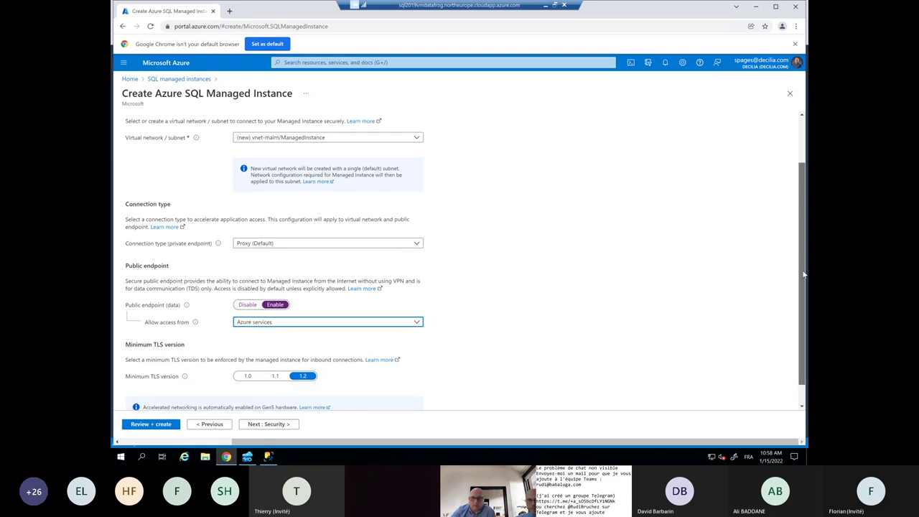
pyautogui.scroll(2, 805, 302)
# Step: Show the Security settings with Defender for SQL, identity and TDE key defaults
pyautogui.click(205, 128)
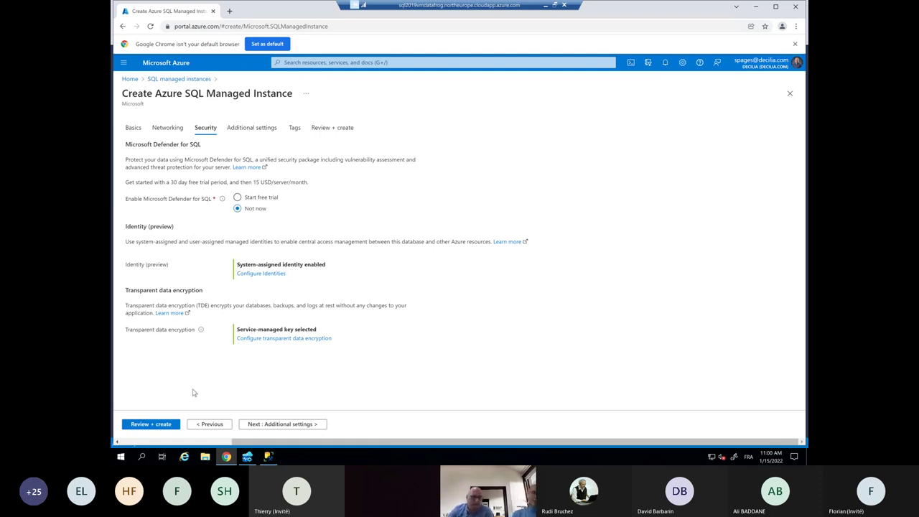
pyautogui.click(284, 339)
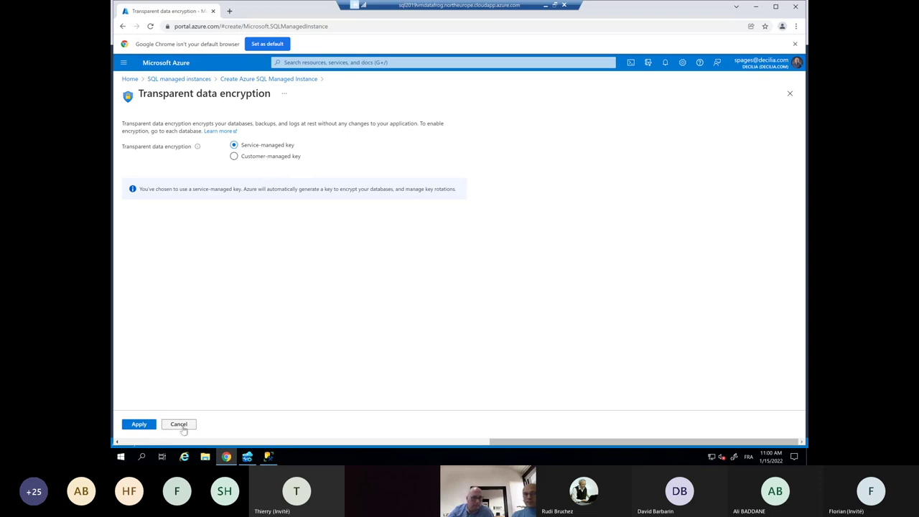
pyautogui.click(151, 426)
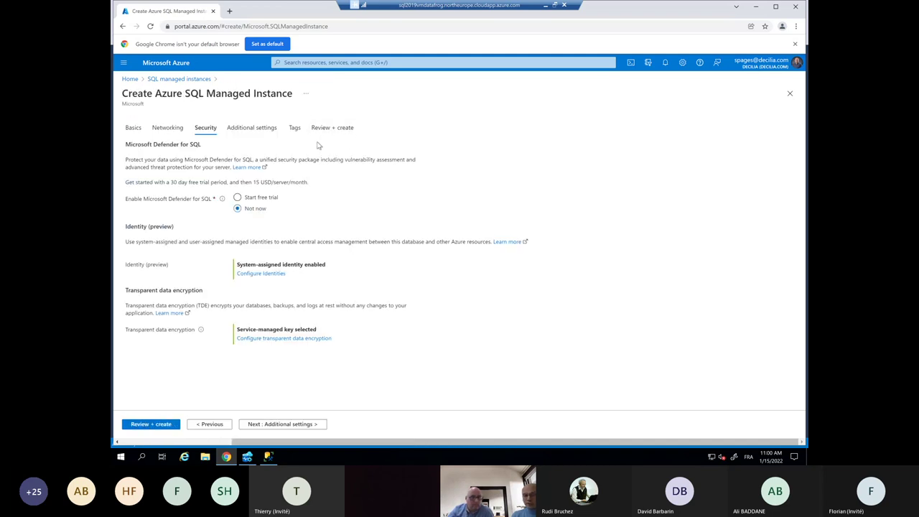
# Step: Review the default collation and time zone in Additional settings, then move to Tags
pyautogui.click(253, 128)
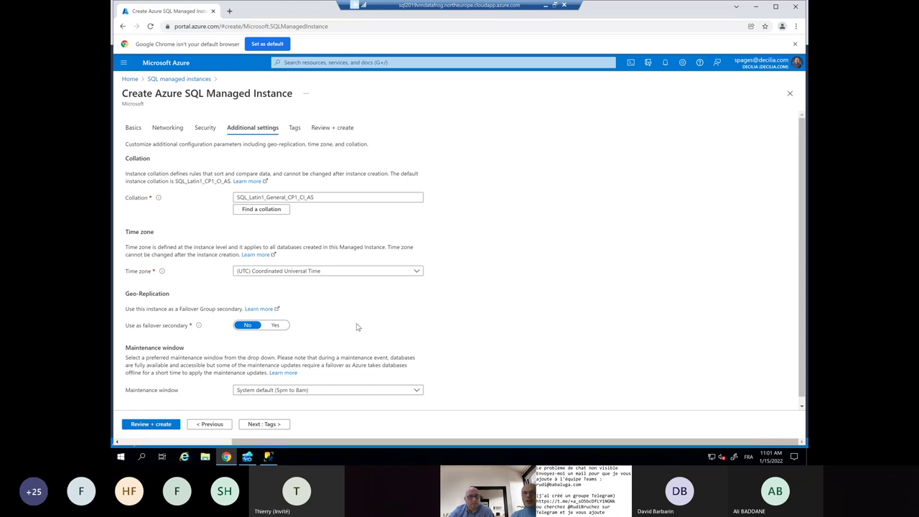
pyautogui.click(293, 128)
# Step: Add tags named 'application' and 'environment', then show the Review + create summary
pyautogui.click(164, 192)
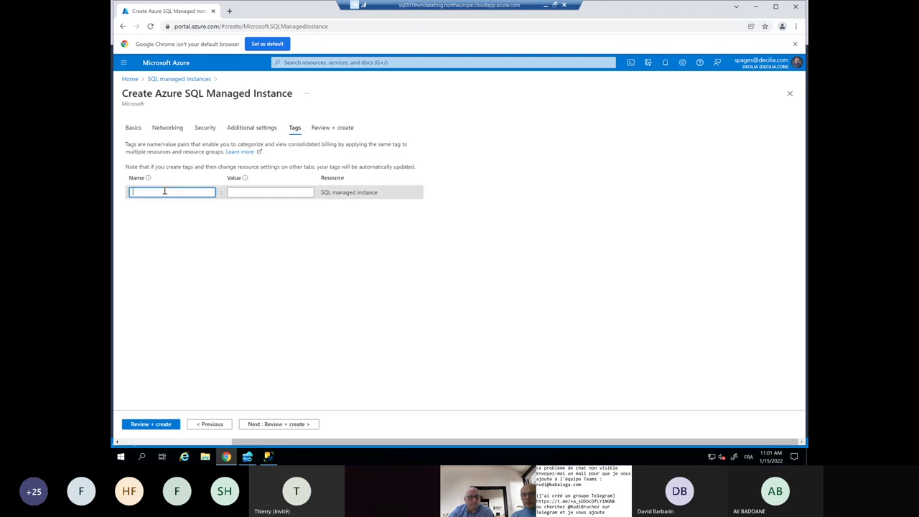
pyautogui.write('appl')
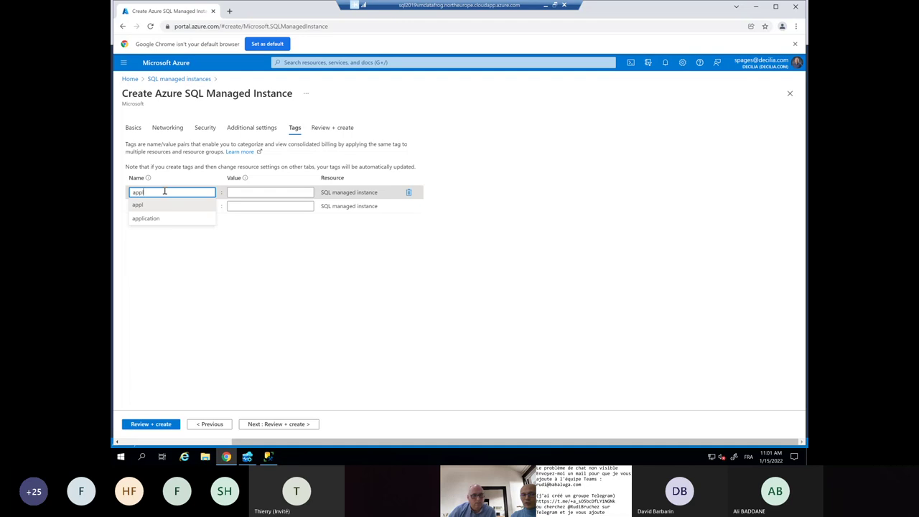
pyautogui.click(147, 219)
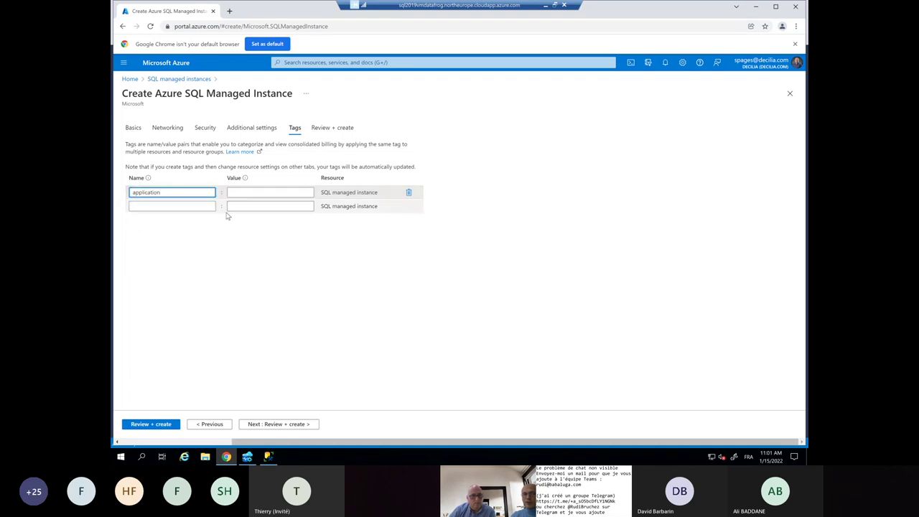
pyautogui.click(213, 206)
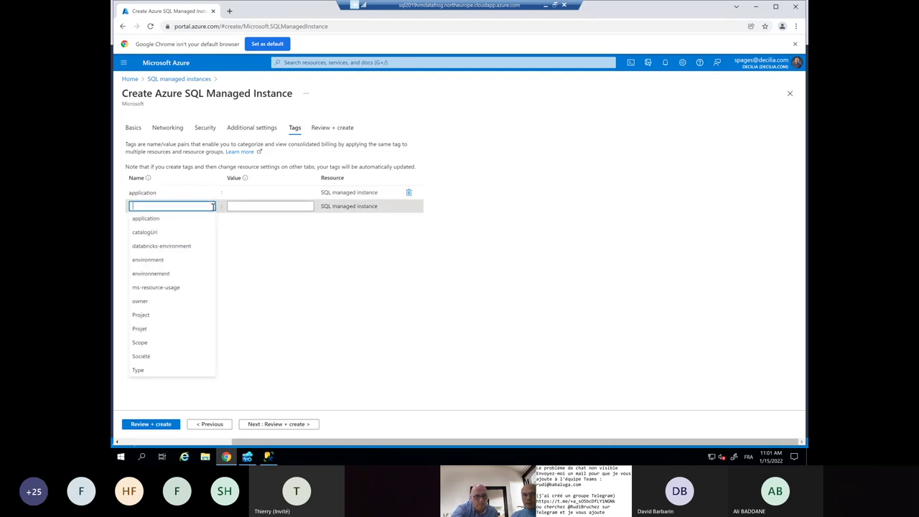
pyautogui.write('env')
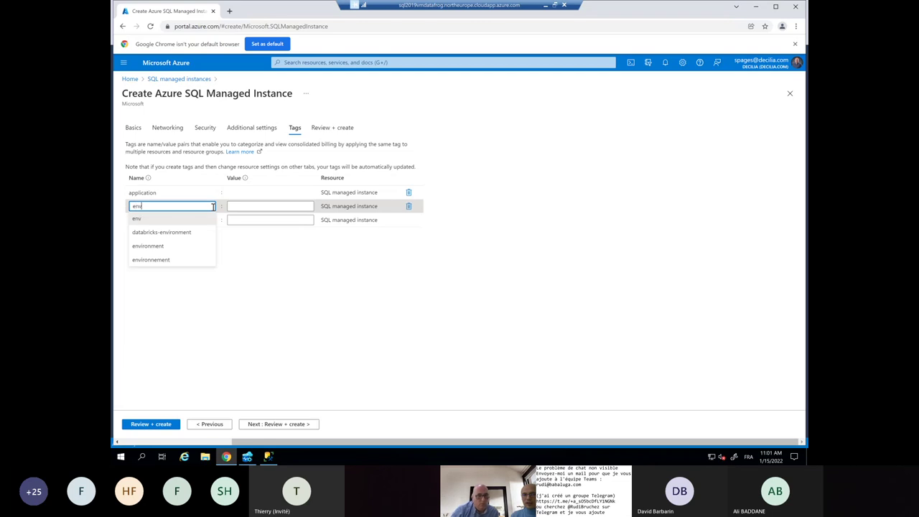
pyautogui.click(137, 247)
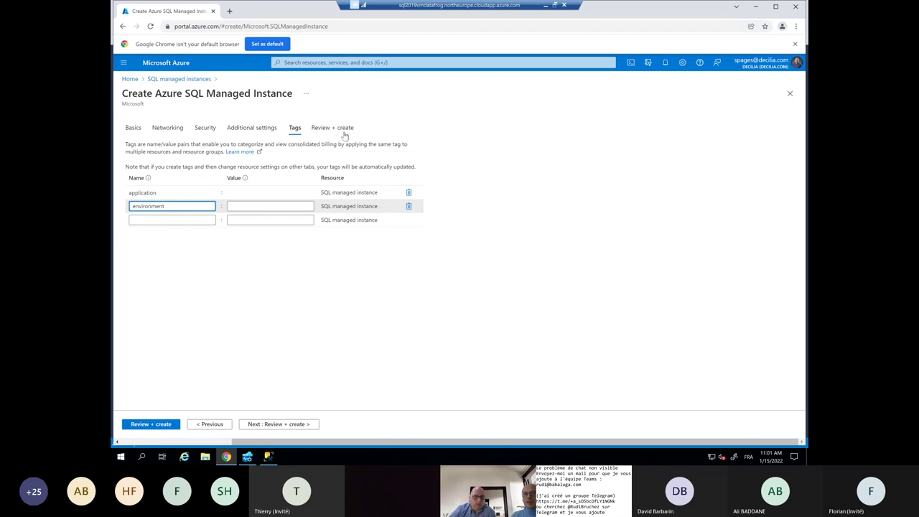
pyautogui.click(345, 130)
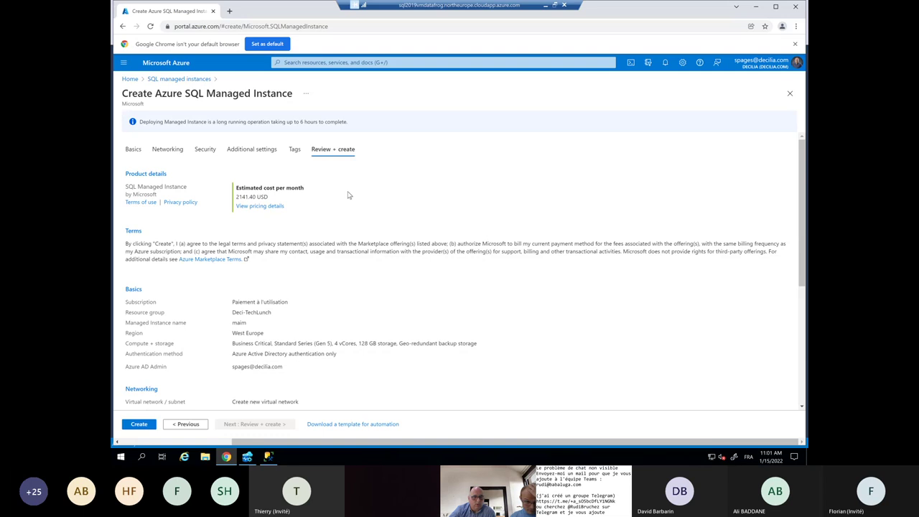
# Step: Highlight the deployment duration note, then minimize the remote portal and present slide 13, DEMO, full-screen
pyautogui.scroll(-2, 347, 197)
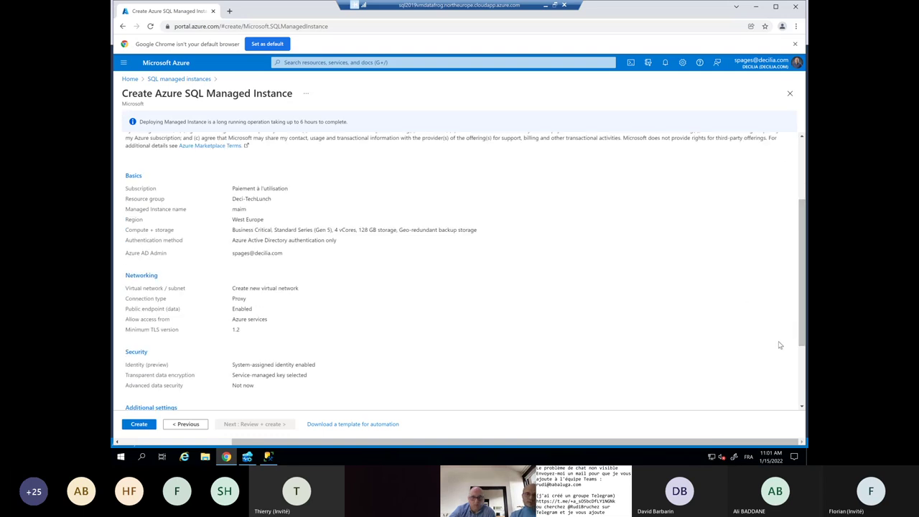
pyautogui.scroll(2, 804, 245)
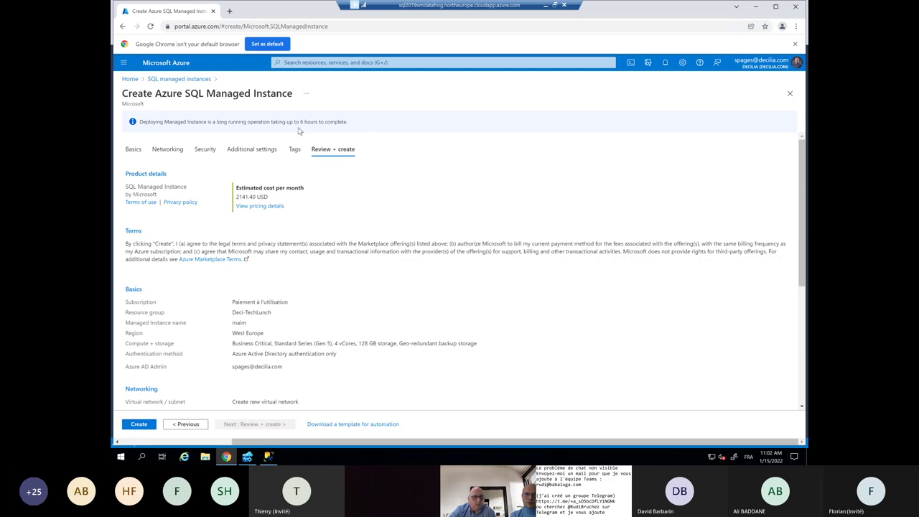
pyautogui.moveTo(294, 122); pyautogui.dragTo(358, 127)
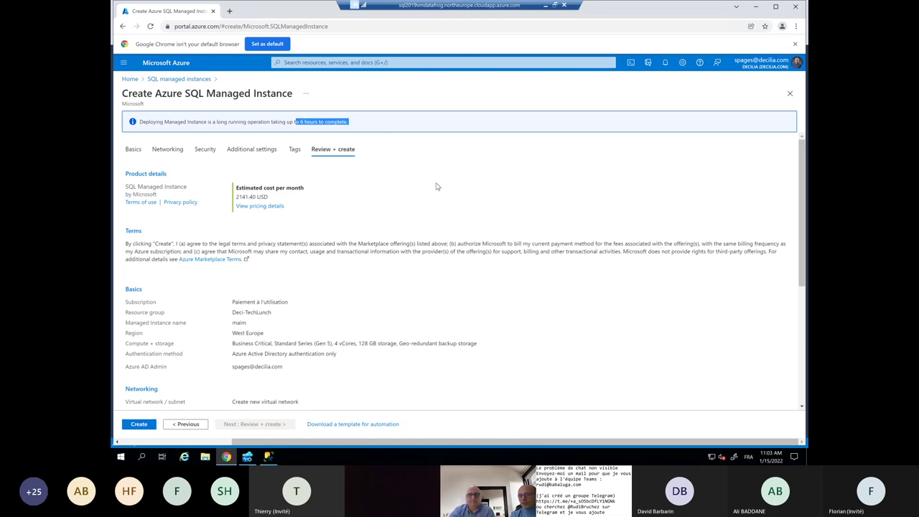
pyautogui.click(544, 6)
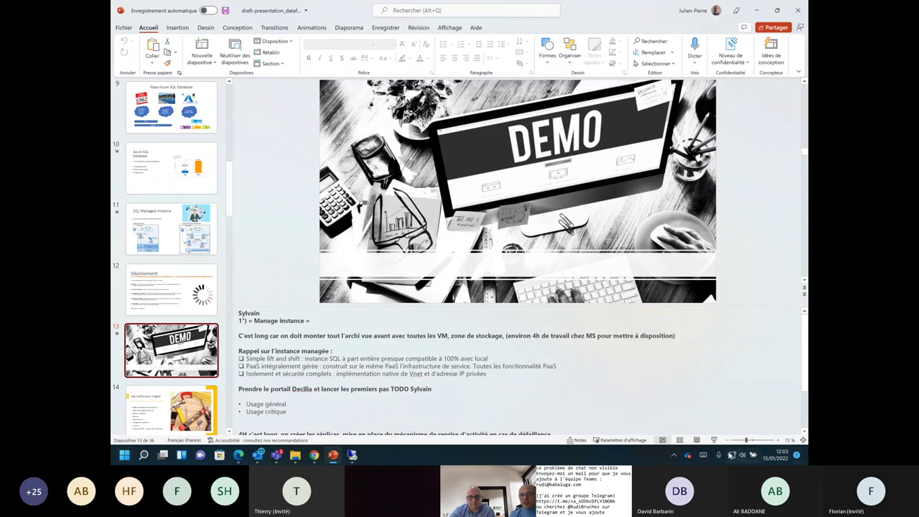
pyautogui.click(714, 440)
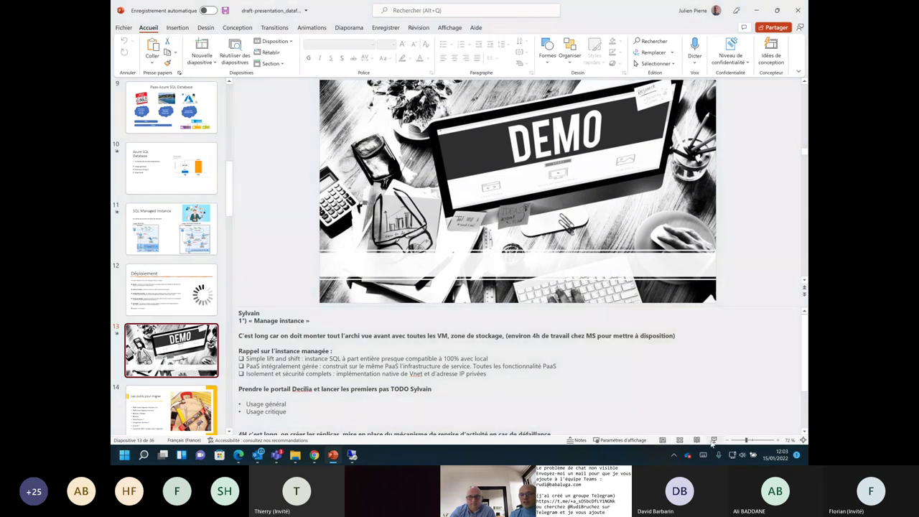
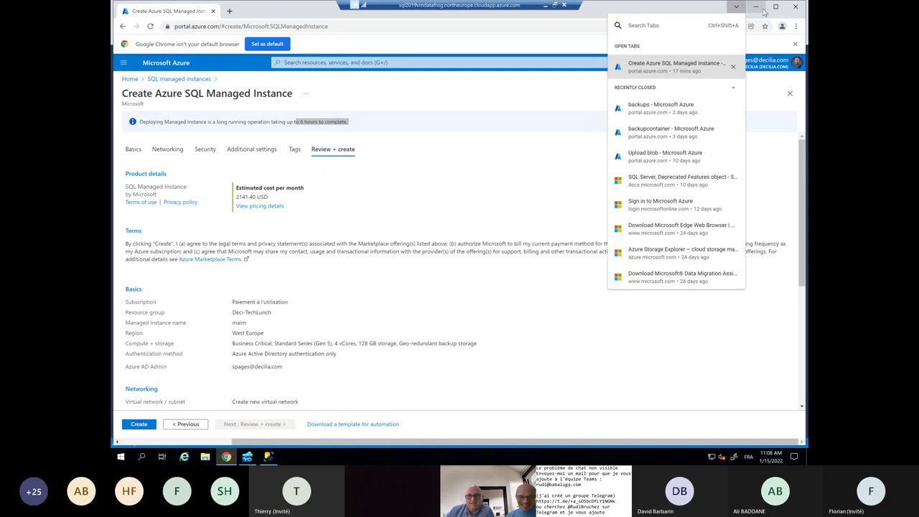
pyautogui.click(756, 8)
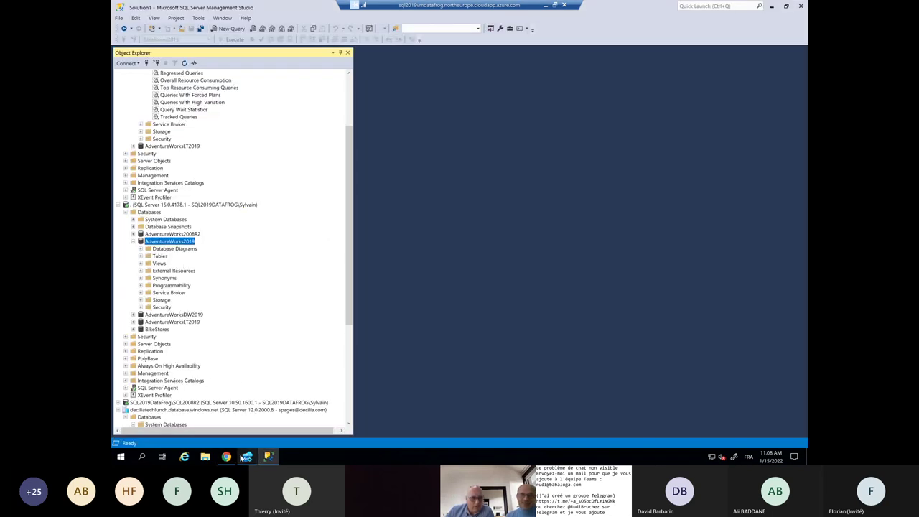
# Step: Minimize Chrome, Management Studio and Azure Data Studio, then launch Data Migration Assistant from the desktop
pyautogui.click(248, 457)
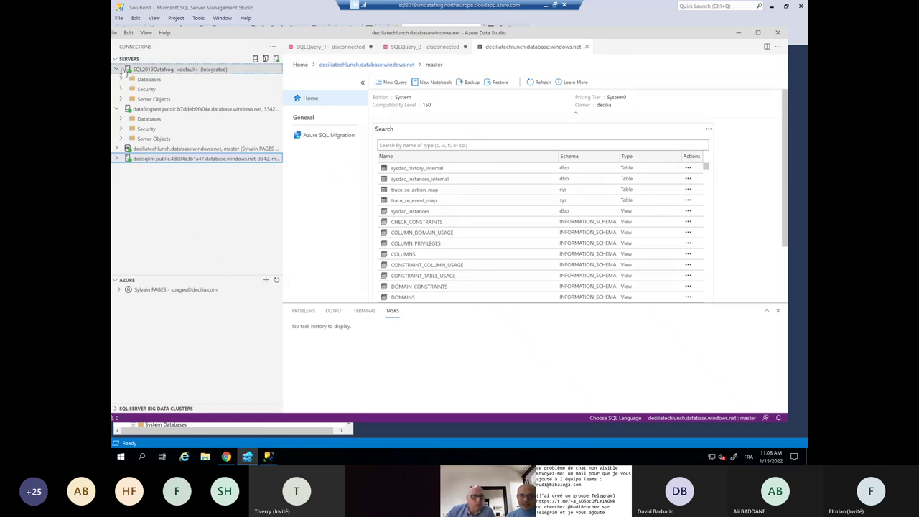
pyautogui.click(771, 5)
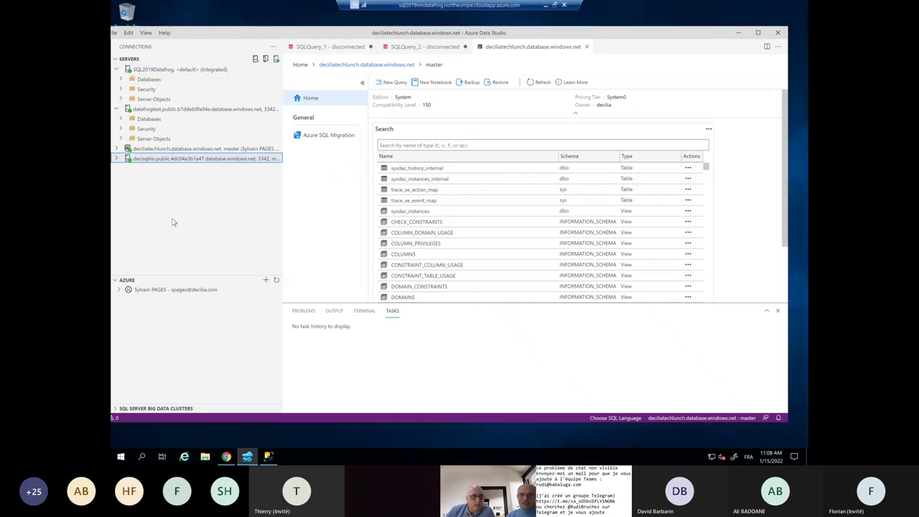
pyautogui.click(738, 32)
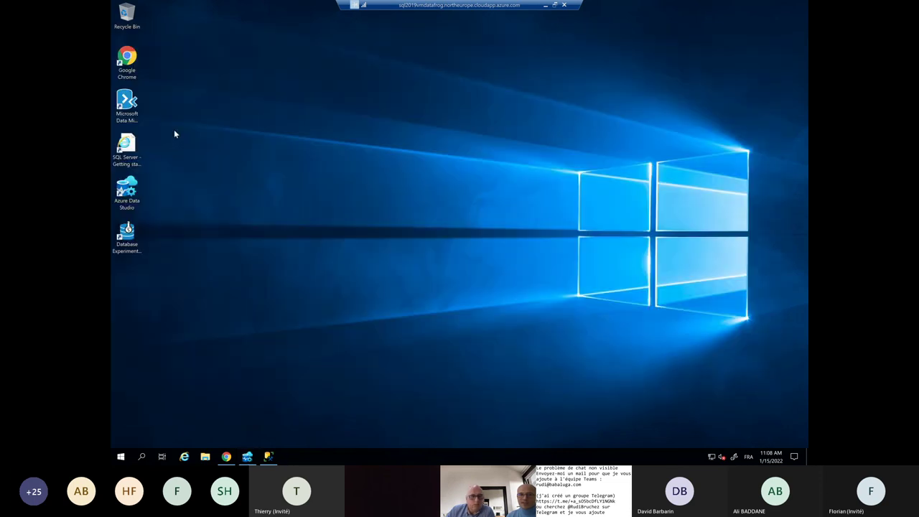
pyautogui.doubleClick(130, 108)
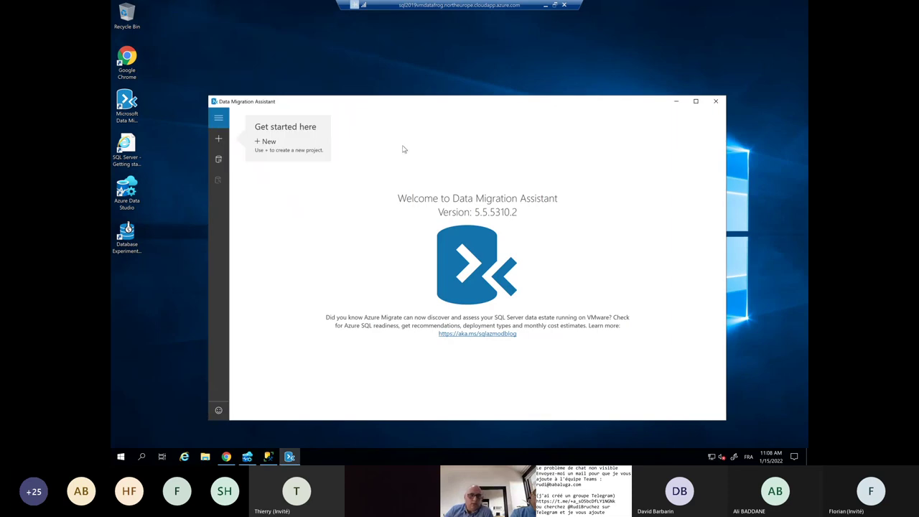
# Step: Maximize the window and create assessment project '2008' with an Azure SQL Database Managed Instance target
pyautogui.doubleClick(398, 102)
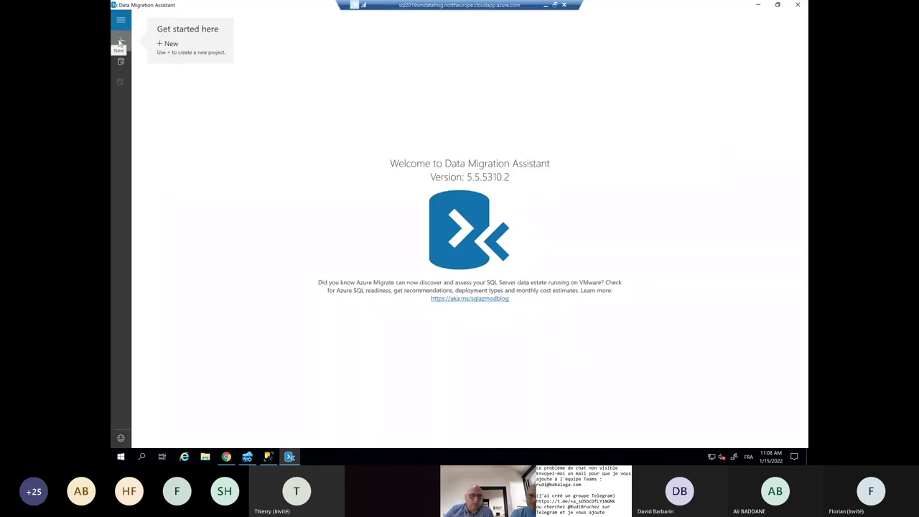
pyautogui.click(120, 43)
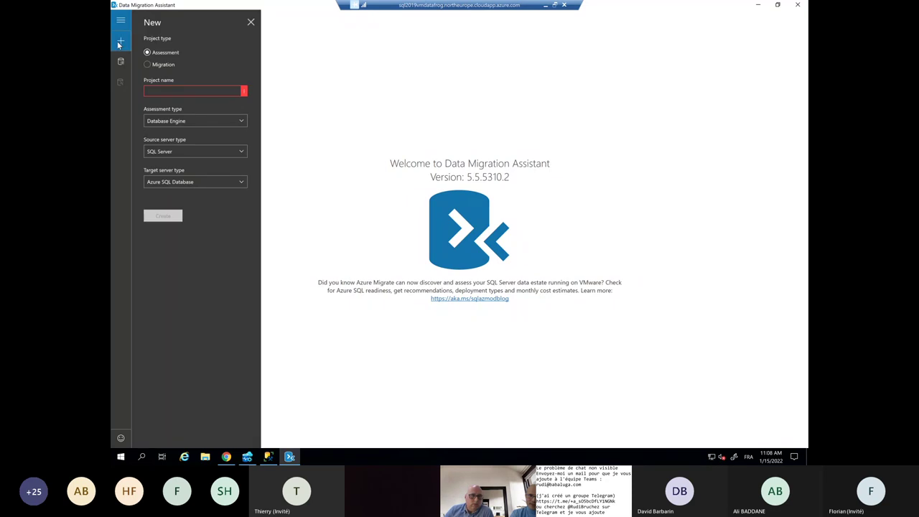
pyautogui.click(180, 53)
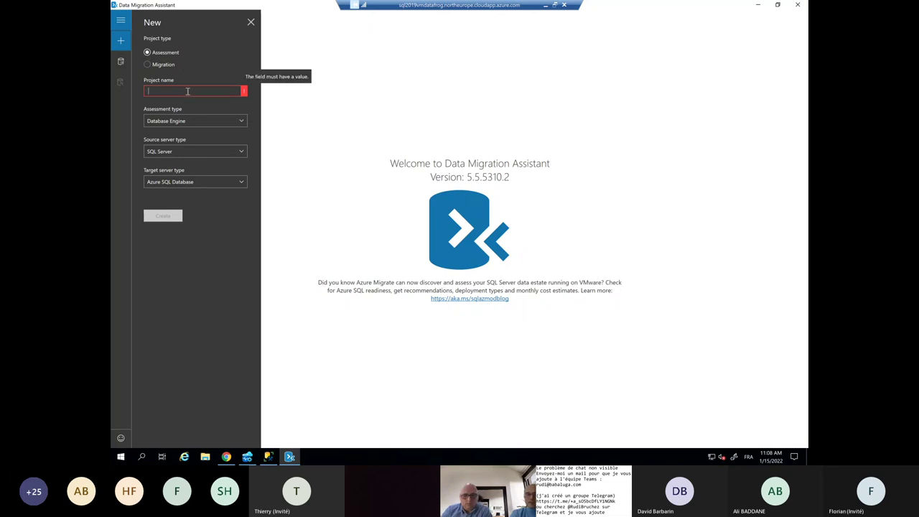
pyautogui.click(154, 91)
pyautogui.write('2008')
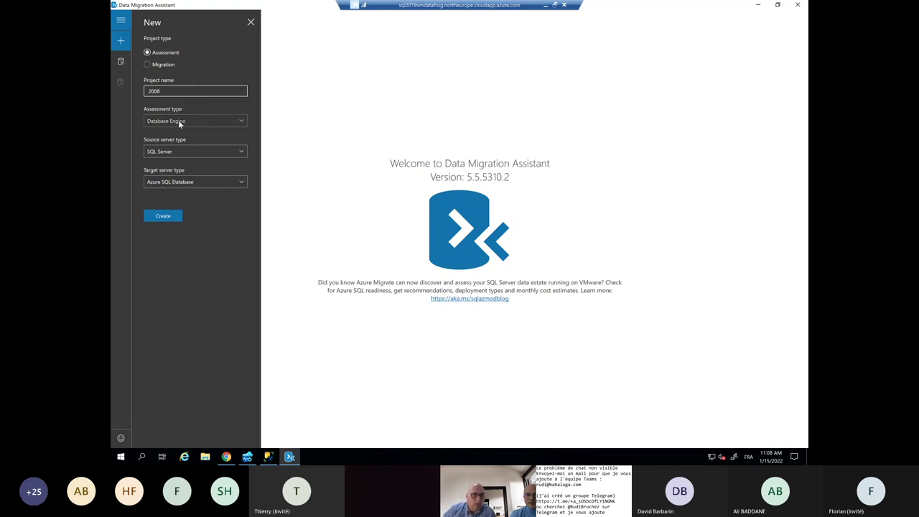
pyautogui.click(158, 184)
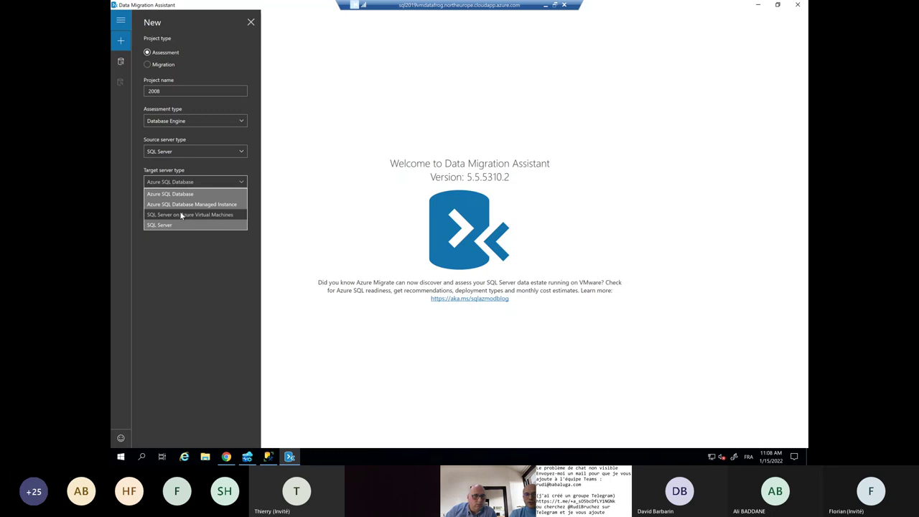
pyautogui.click(180, 204)
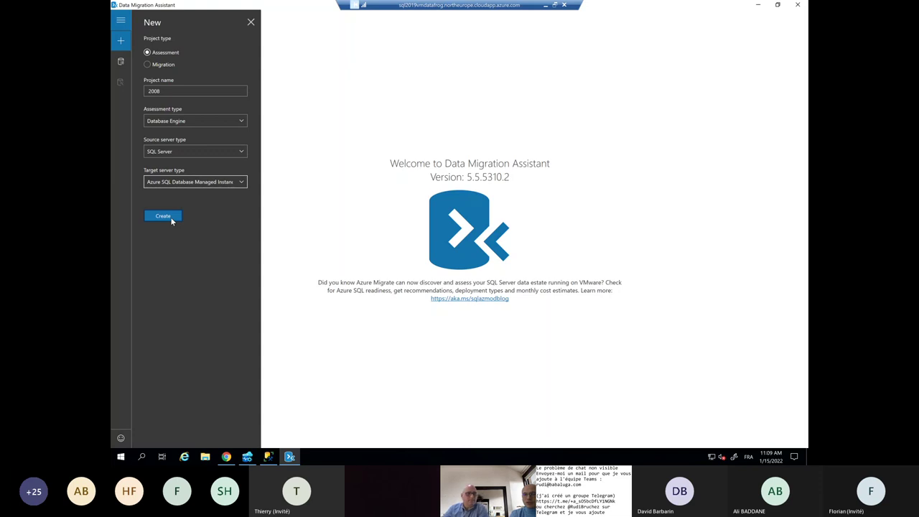
pyautogui.click(171, 220)
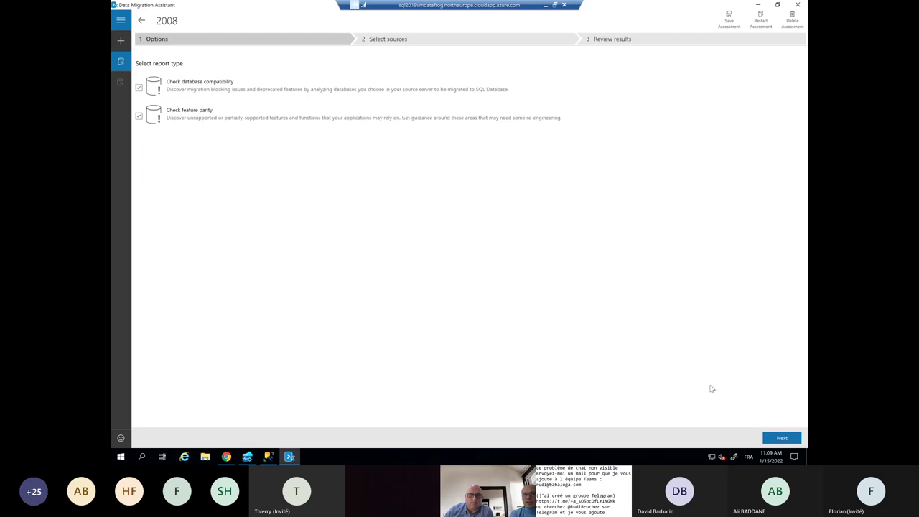
# Step: Connect to SQL2019DataFrog\SQL2008R2 and add AdventureWorks2008R2, AdventureWorksDW2008R2 and BikeStores2008 as sources
pyautogui.click(783, 440)
pyautogui.click(782, 440)
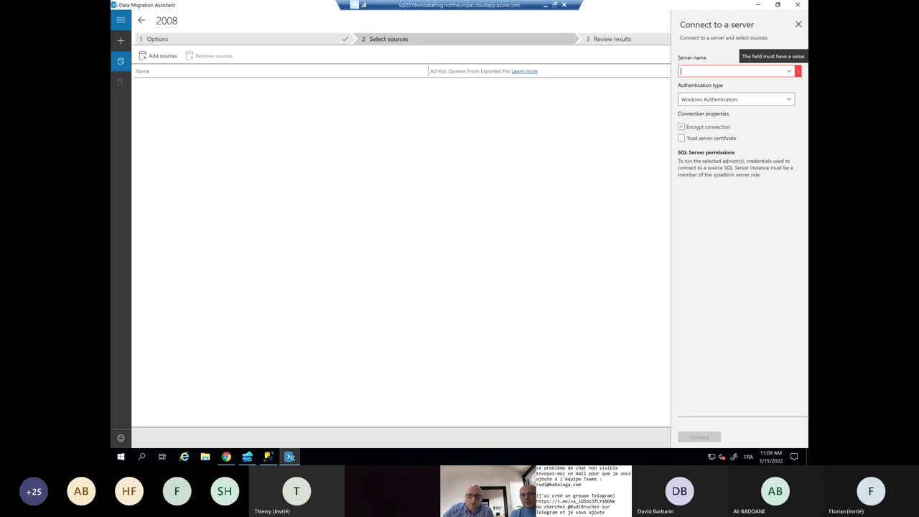
pyautogui.click(768, 74)
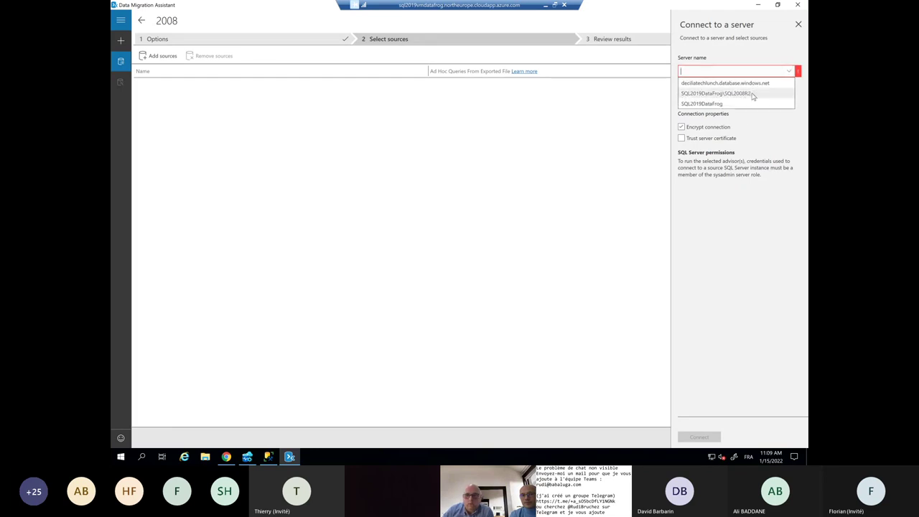
pyautogui.click(753, 94)
pyautogui.click(695, 437)
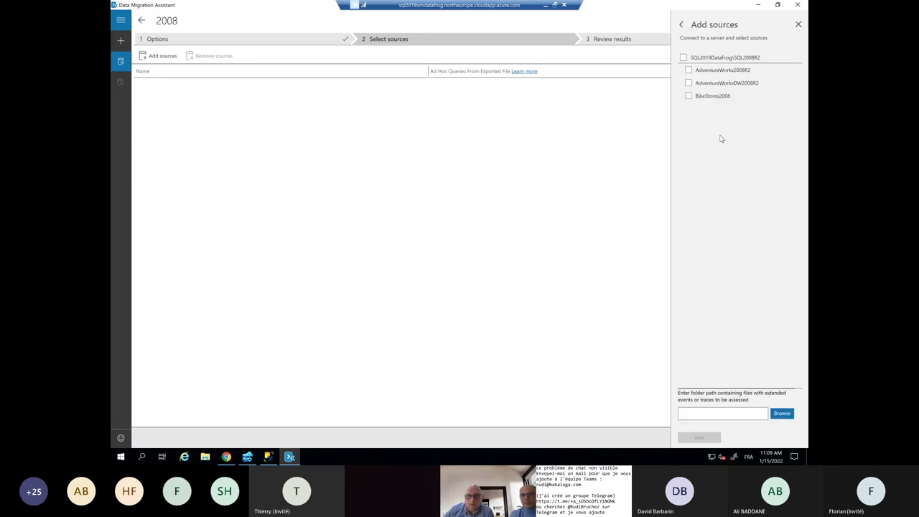
pyautogui.click(683, 58)
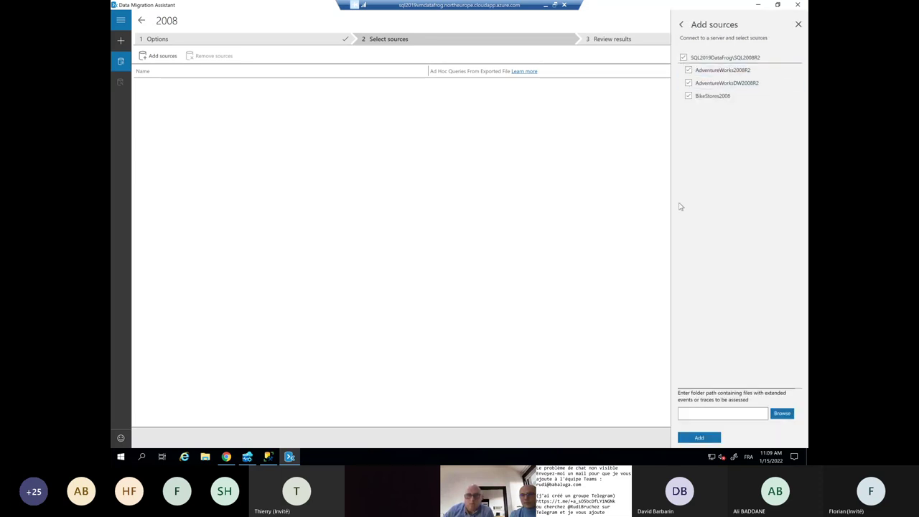
pyautogui.click(699, 438)
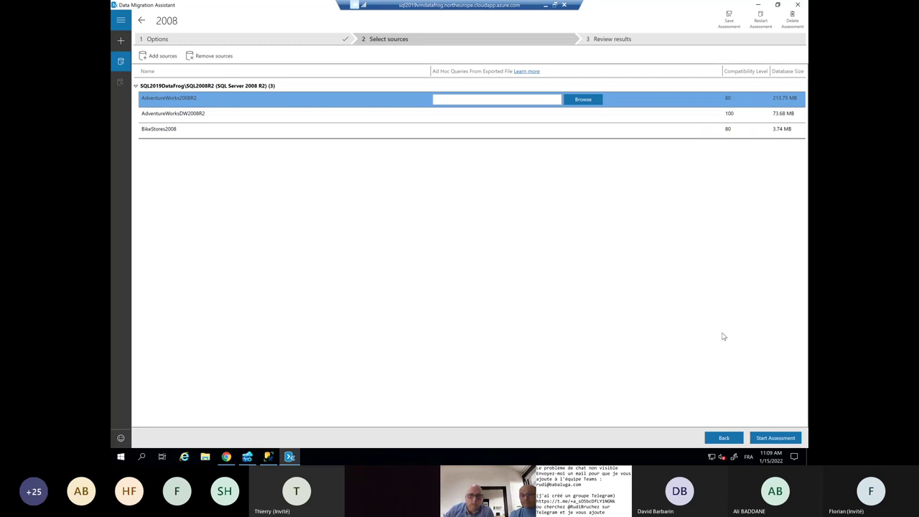
# Step: Run the assessment and switch the results to Compatibility issues for each database
pyautogui.click(771, 440)
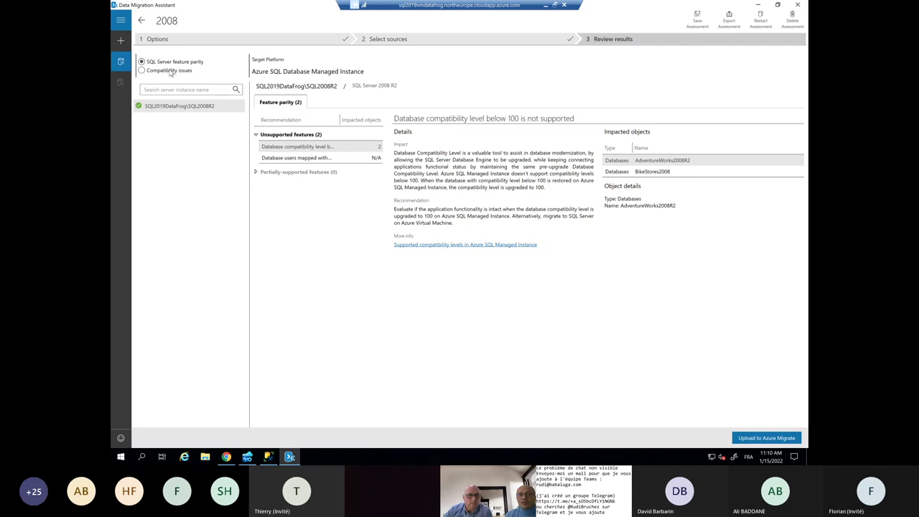
pyautogui.click(169, 71)
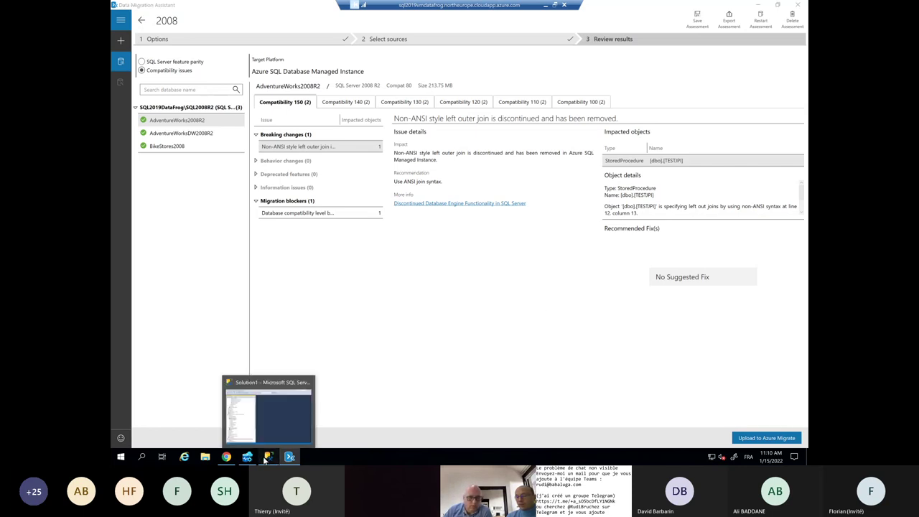
# Step: Open AdventureWorks2008R2's dbo.TESTJPI procedure with Modify and highlight the *= join on line 19
pyautogui.click(267, 458)
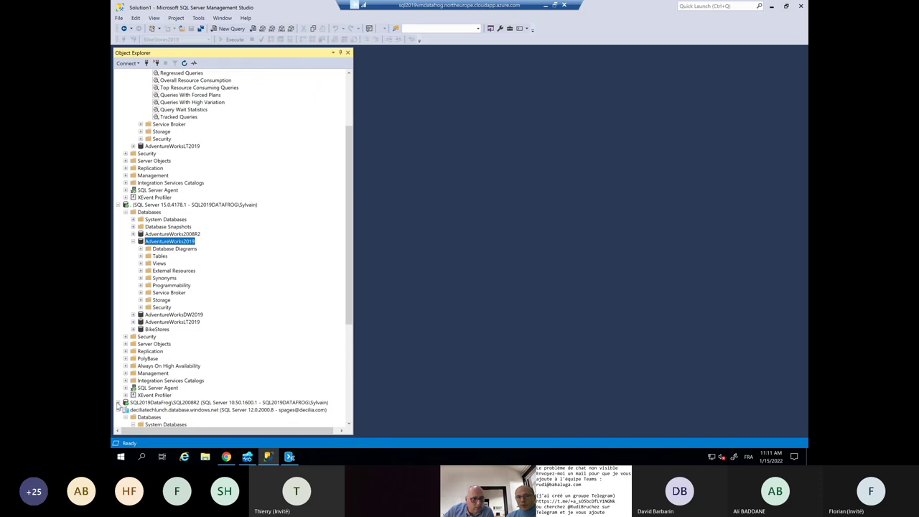
pyautogui.click(119, 403)
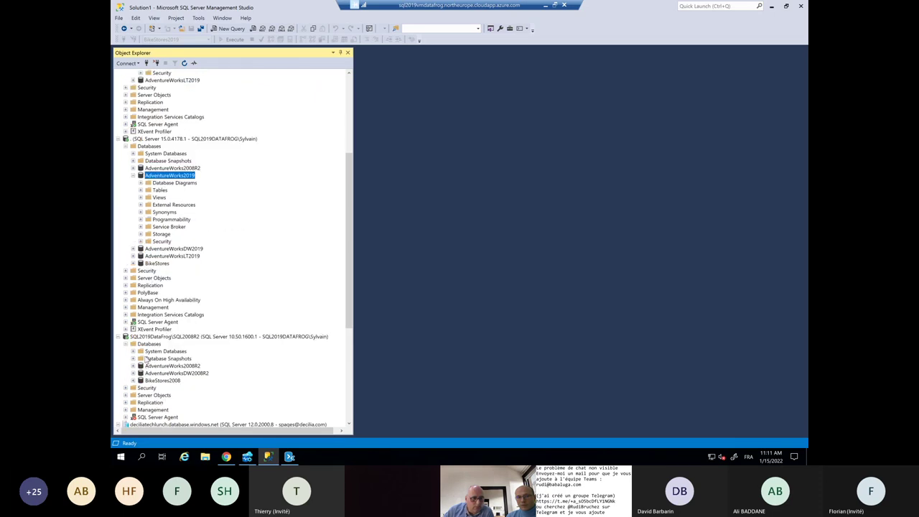
pyautogui.click(181, 368)
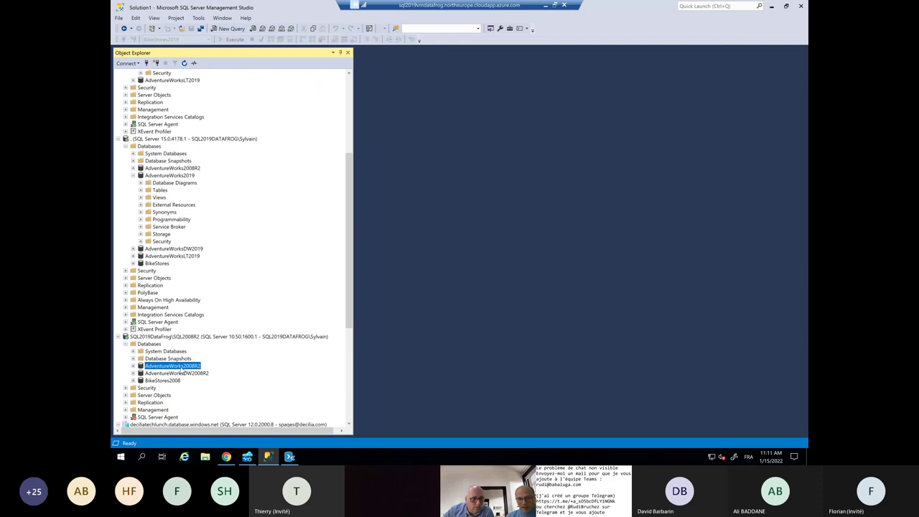
pyautogui.doubleClick(181, 368)
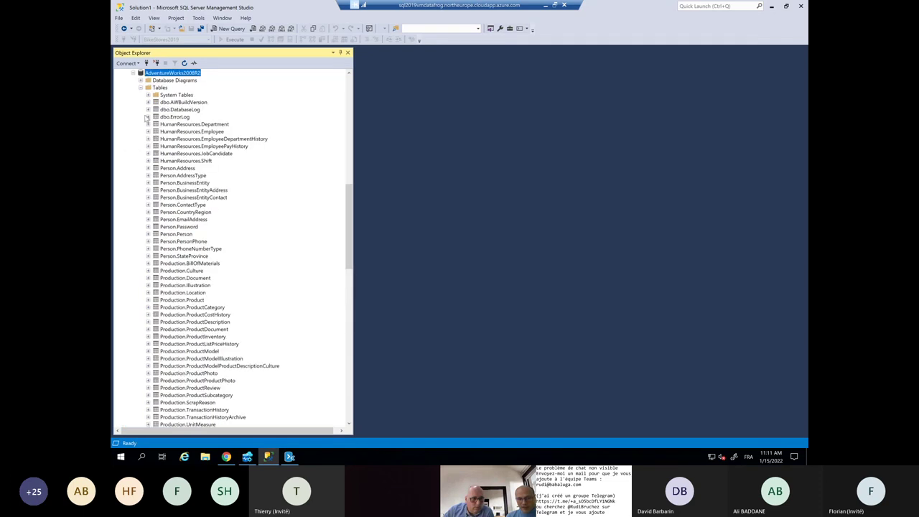
pyautogui.click(140, 87)
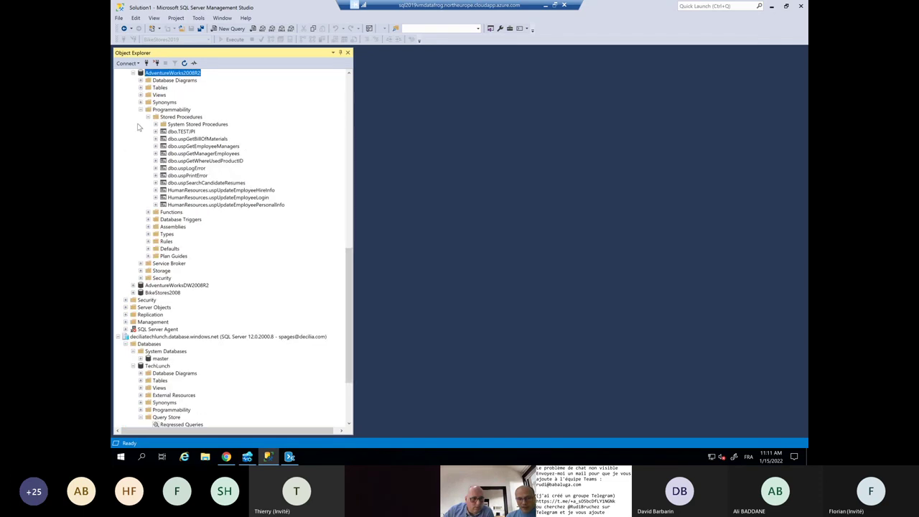
pyautogui.click(191, 132)
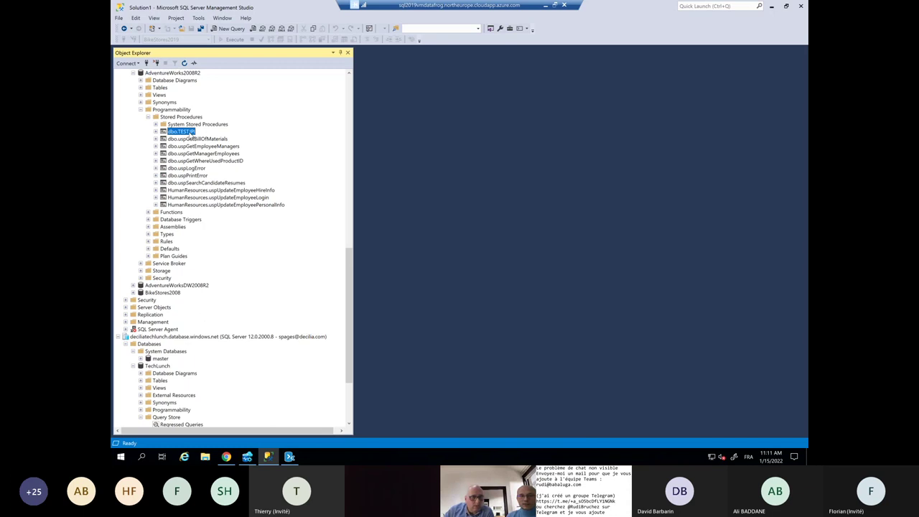
pyautogui.rightClick(191, 134)
pyautogui.click(220, 147)
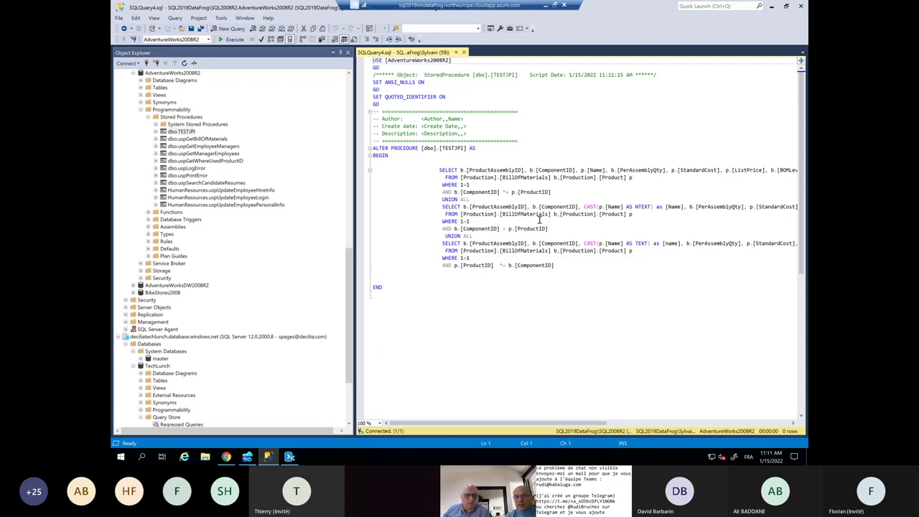
pyautogui.click(503, 191)
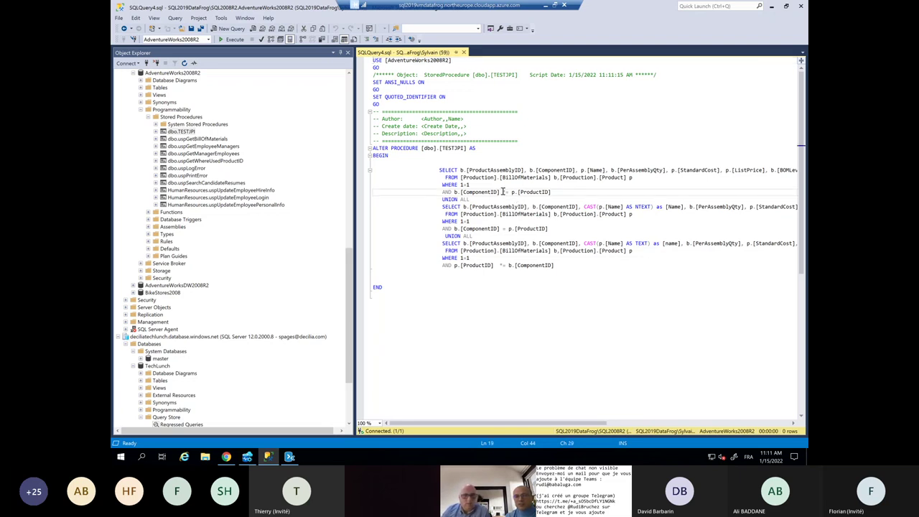
pyautogui.moveTo(503, 192); pyautogui.dragTo(513, 193)
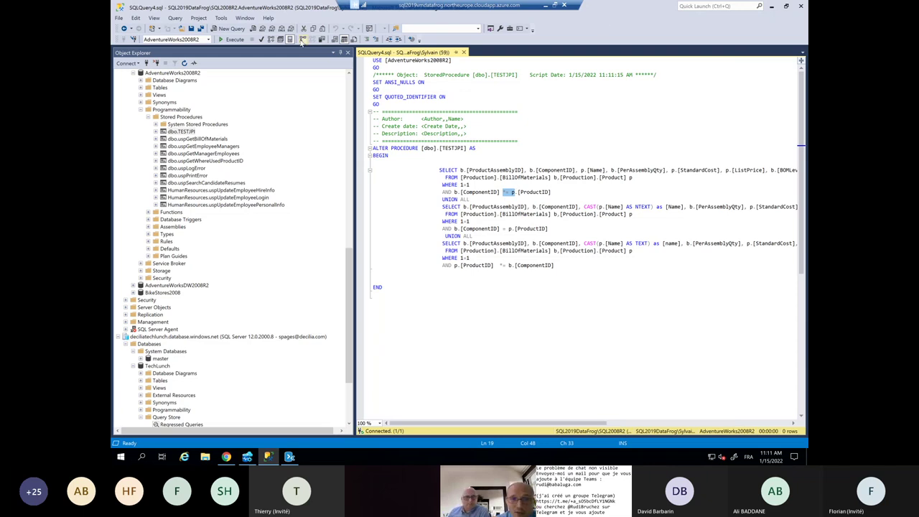
# Step: Select and execute the procedure's three SELECT queries, returning 8,216 rows
pyautogui.click(521, 193)
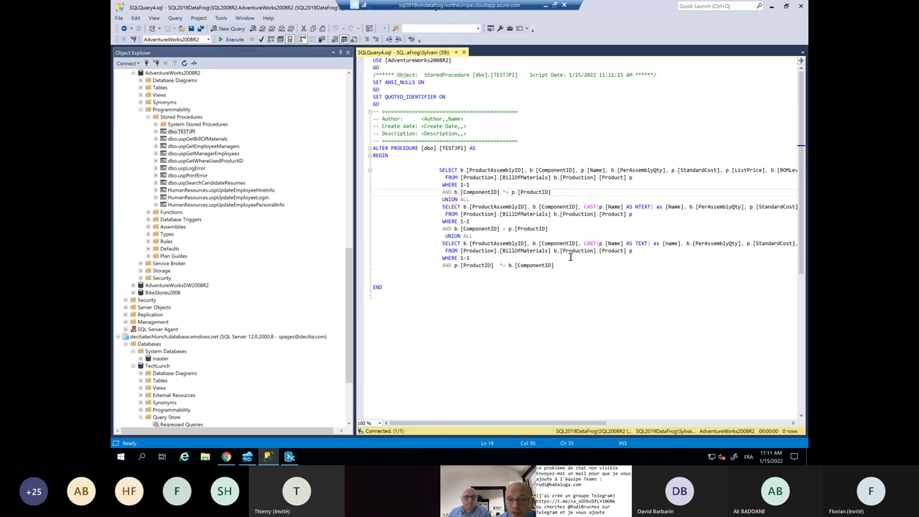
pyautogui.moveTo(564, 266); pyautogui.dragTo(434, 171)
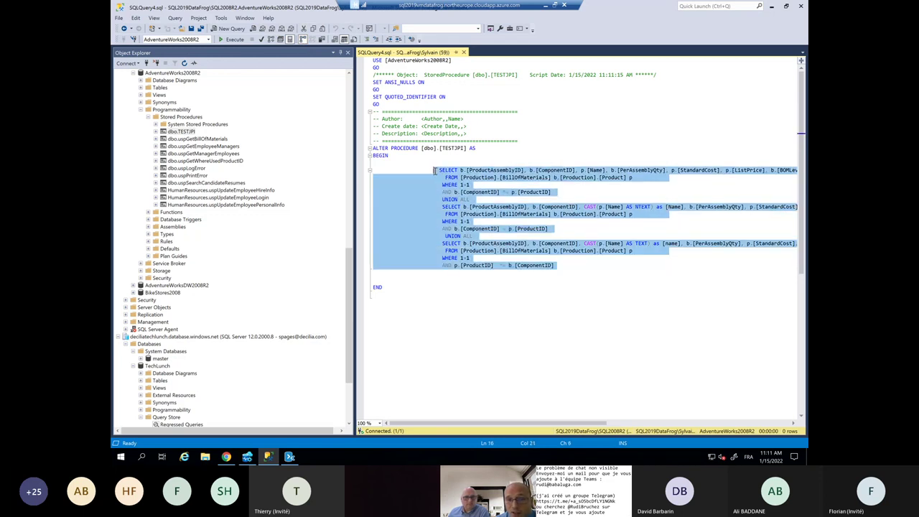
pyautogui.click(231, 39)
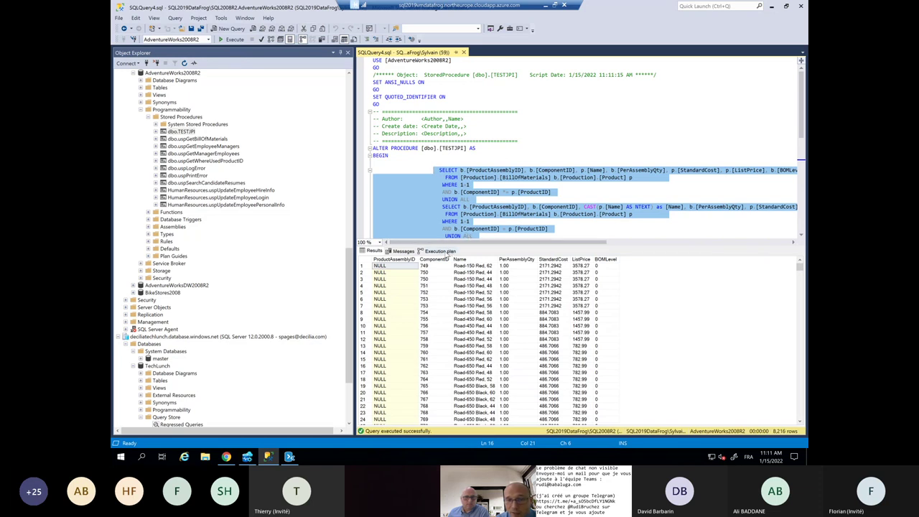
# Step: View the Execution plan with its Hash Match outer joins, then dismiss the assistant's recent files list
pyautogui.click(447, 252)
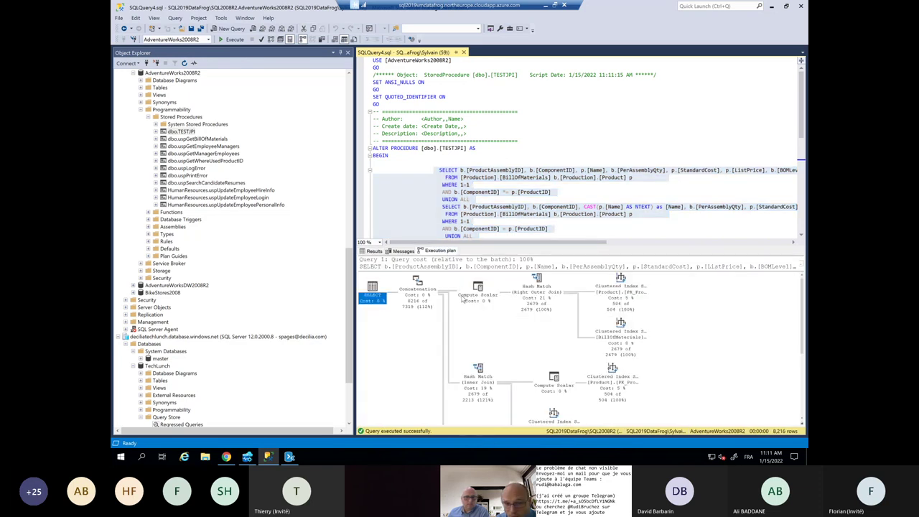
pyautogui.moveTo(538, 311)
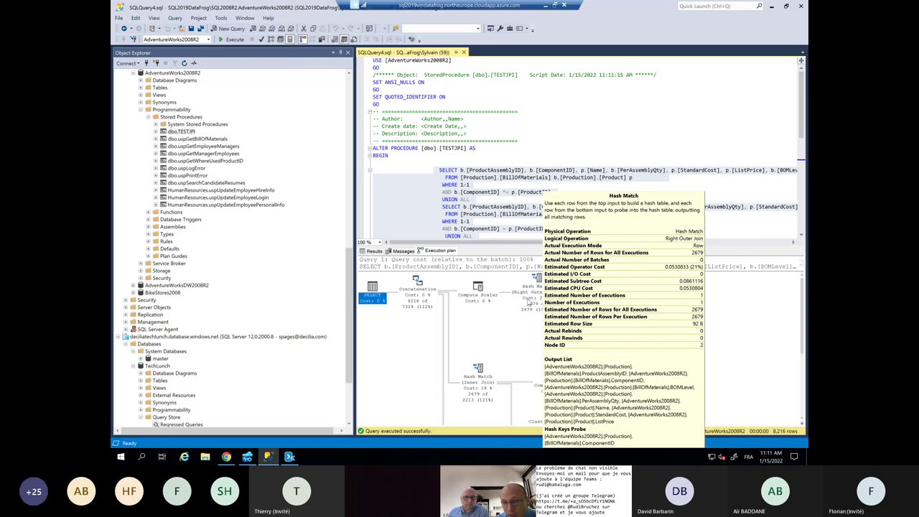
pyautogui.scroll(-1, 790, 367)
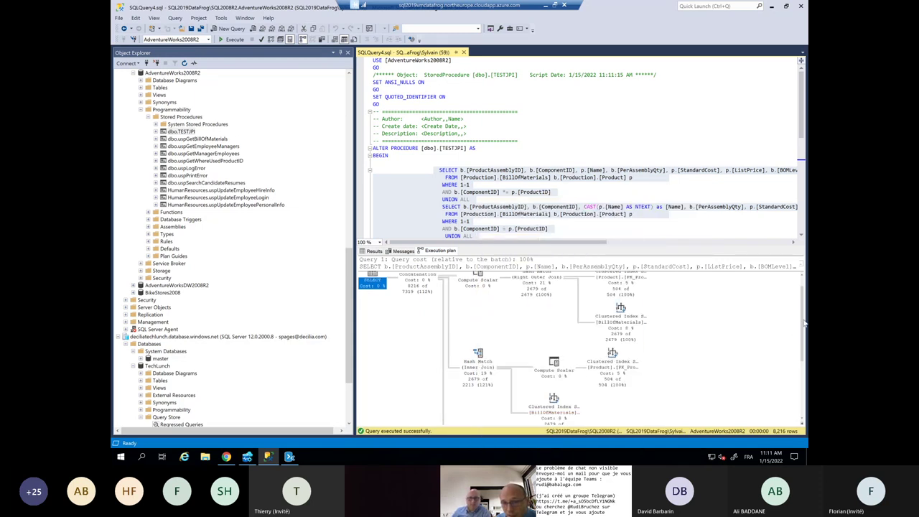
pyautogui.moveTo(803, 323); pyautogui.dragTo(803, 377)
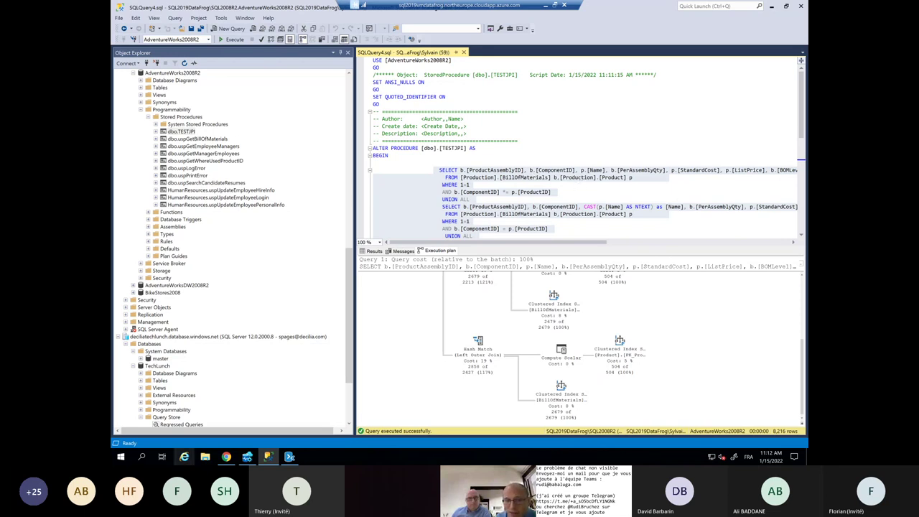
pyautogui.rightClick(289, 456)
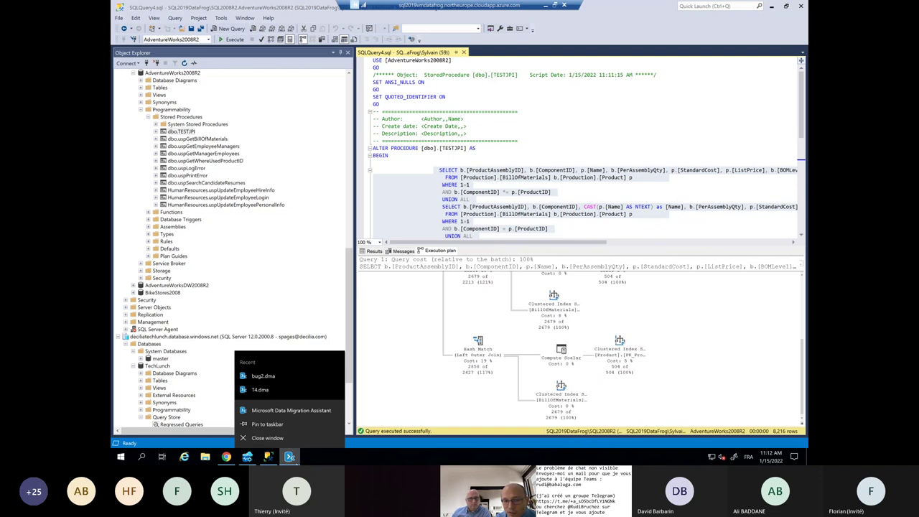
pyautogui.press('Escape')
# Step: Return to Data Migration Assistant, review the dbo.TESTJPI non-ANSI join issue, and start a new project
pyautogui.click(290, 457)
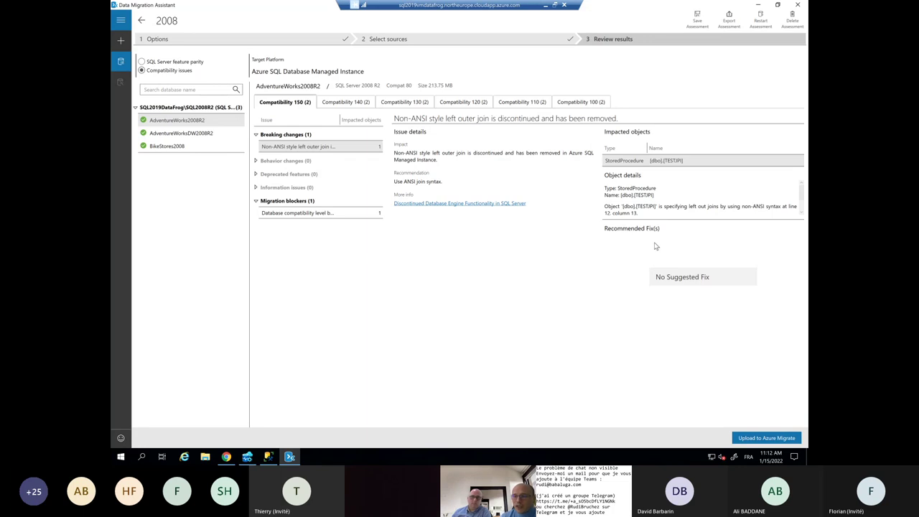
pyautogui.click(120, 42)
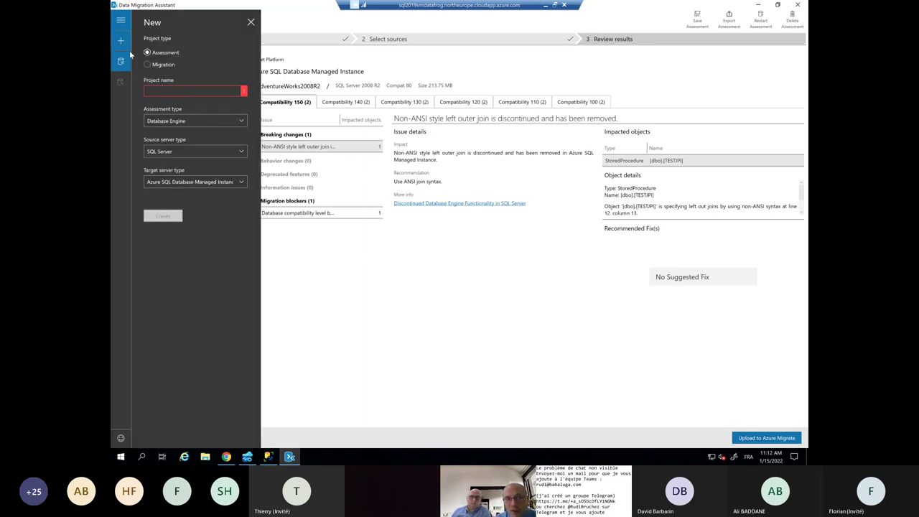
# Step: Create assessment project Datafrog2019 from SQL Server to Azure SQL Database Managed Instance
pyautogui.click(170, 91)
pyautogui.write('Datafrog2019')
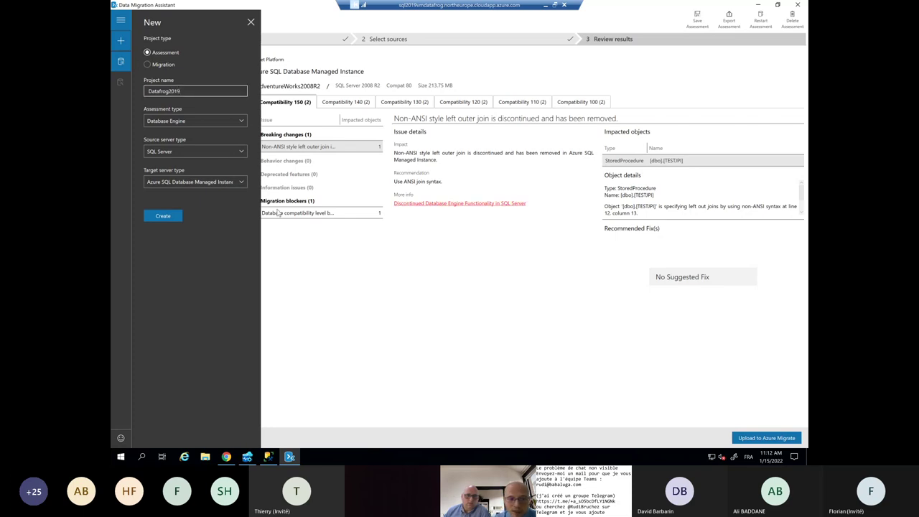
pyautogui.click(225, 152)
pyautogui.click(209, 162)
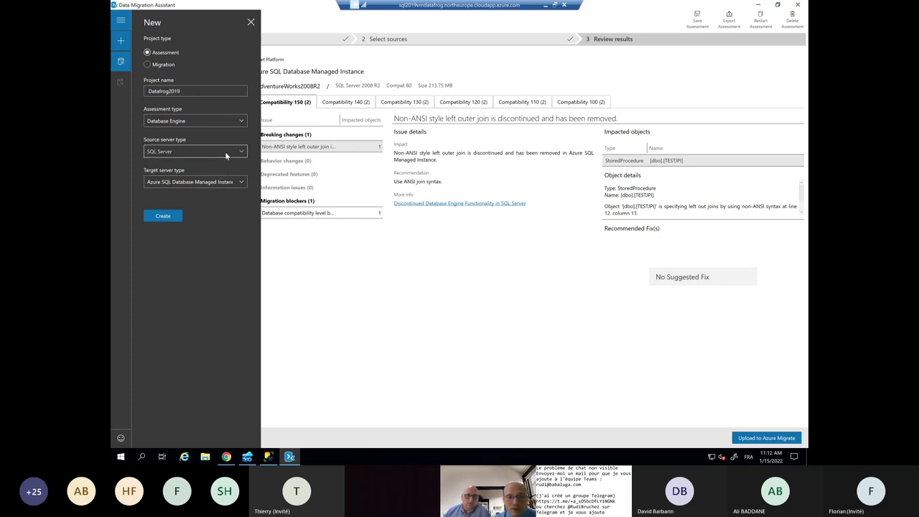
pyautogui.click(201, 182)
pyautogui.click(185, 204)
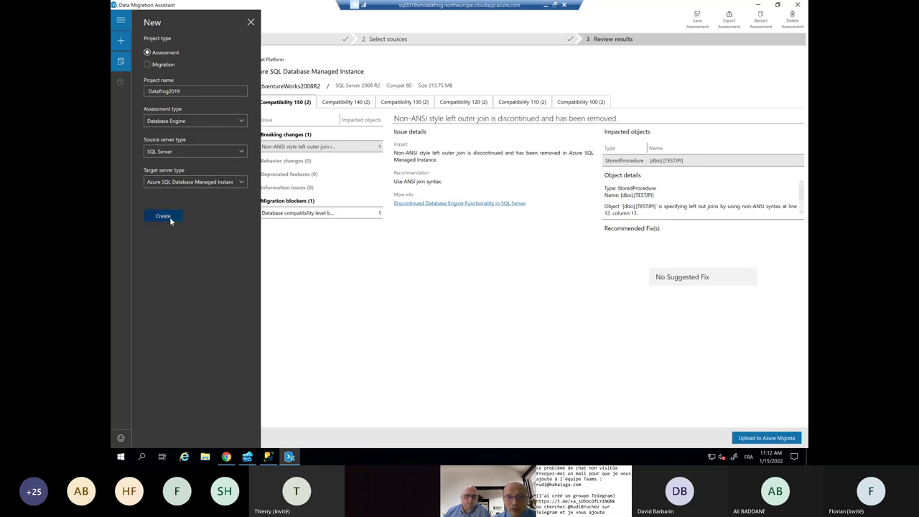
pyautogui.click(164, 216)
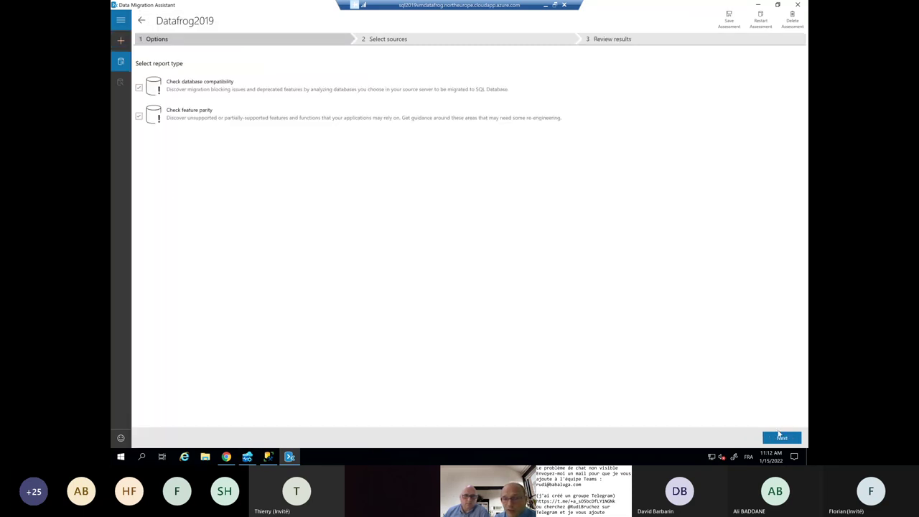
# Step: Connect to SQL2019DataFrog and add AdventureWorks2019 as the assessment source
pyautogui.click(783, 438)
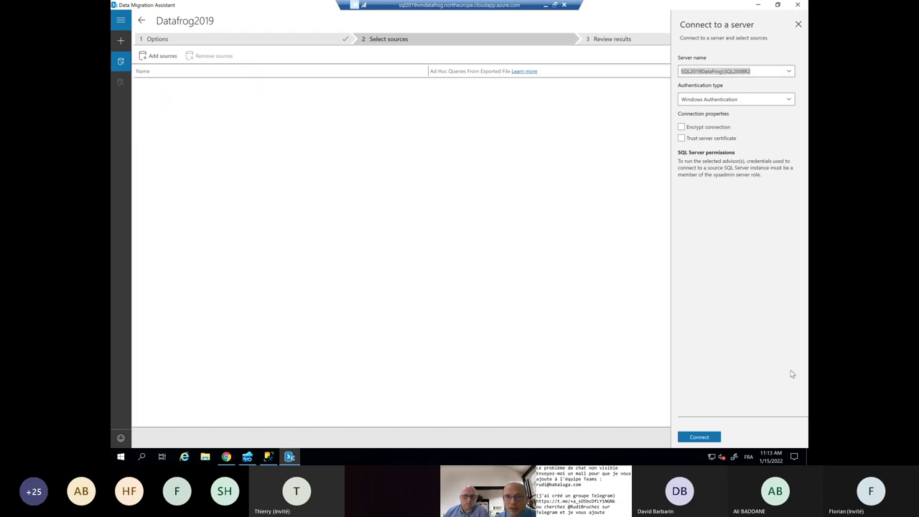
pyautogui.click(789, 71)
pyautogui.click(730, 103)
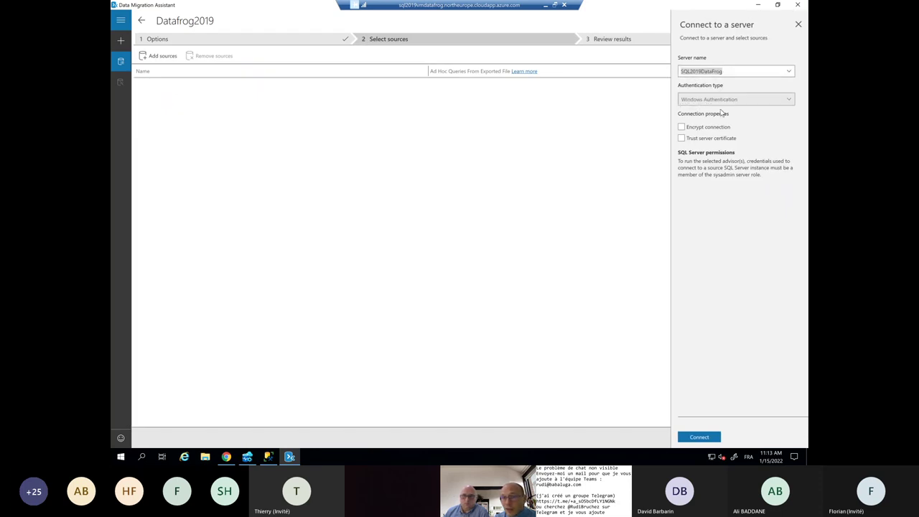
pyautogui.click(699, 436)
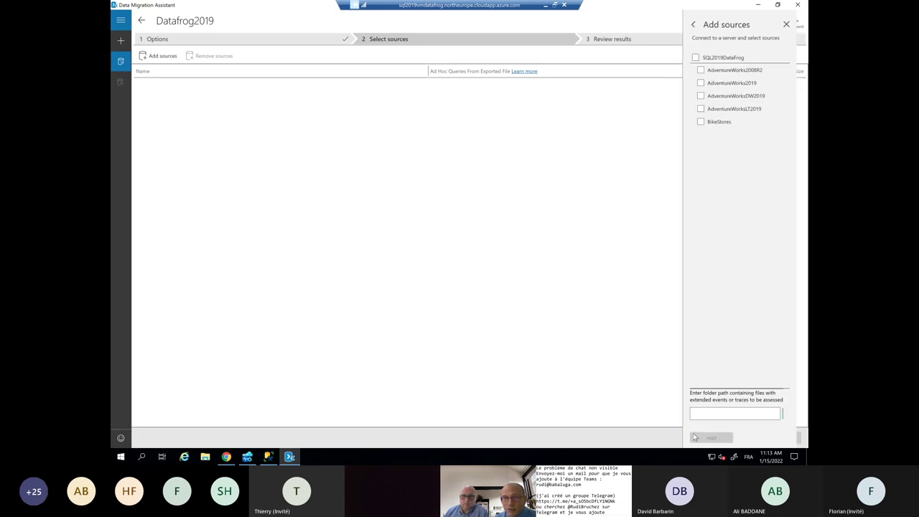
pyautogui.click(690, 83)
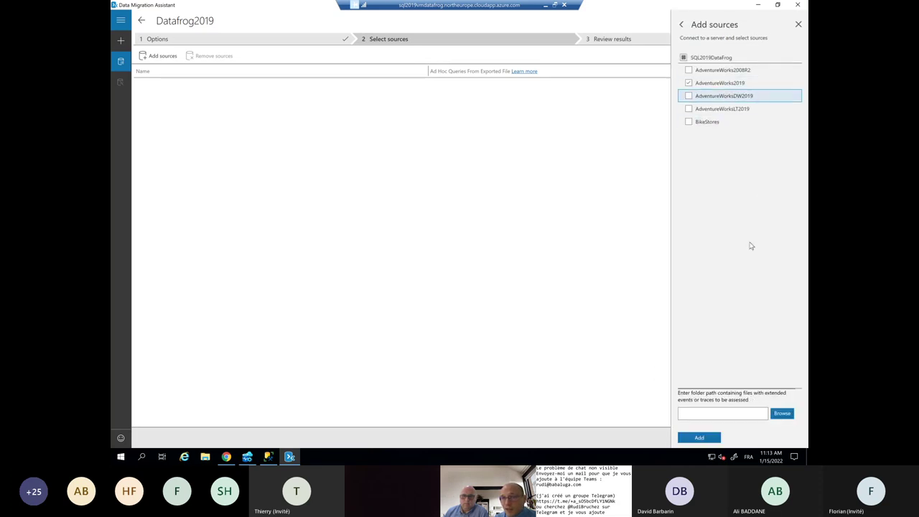
pyautogui.click(703, 440)
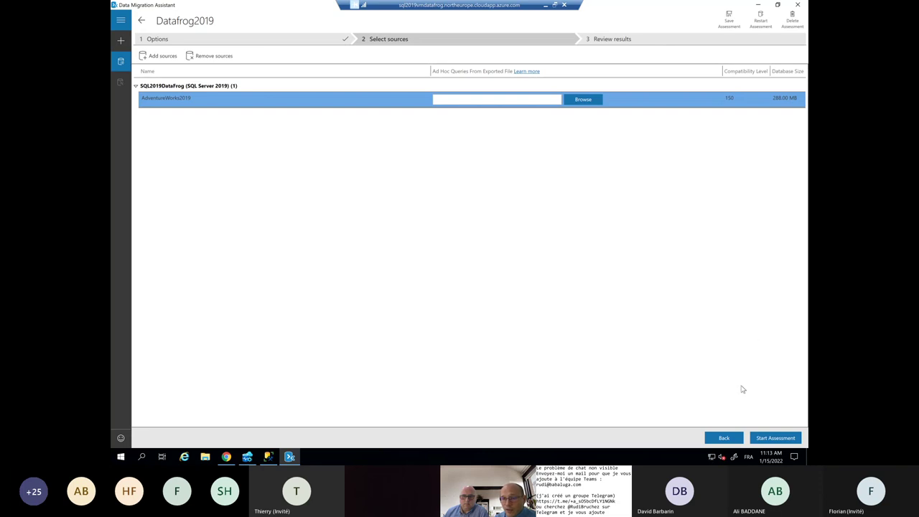
# Step: Assess AdventureWorks2019, review the trace flag 1117/1118 and BULK INSERT findings, then return to Management Studio
pyautogui.click(775, 438)
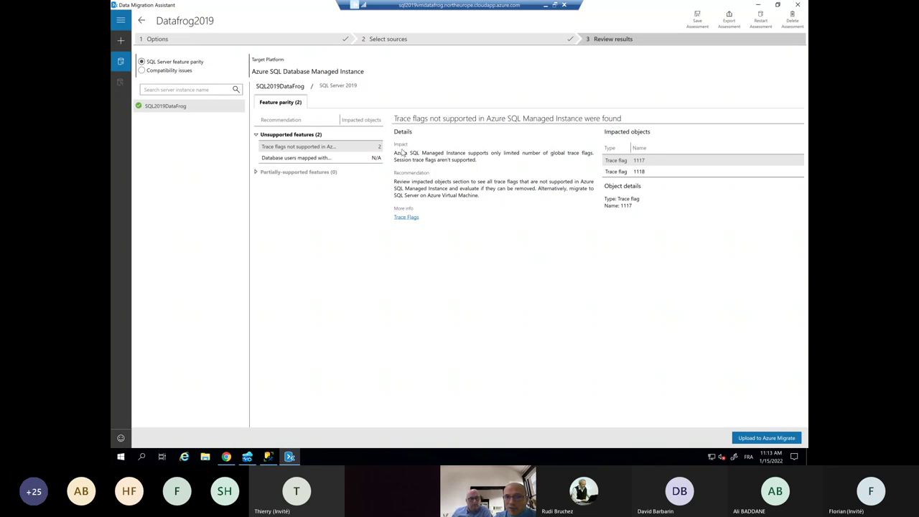
pyautogui.click(353, 149)
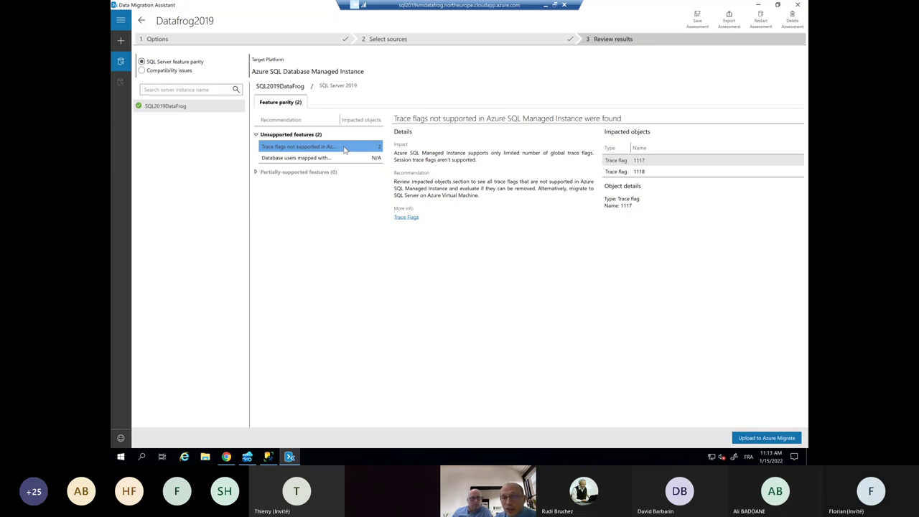
pyautogui.click(187, 72)
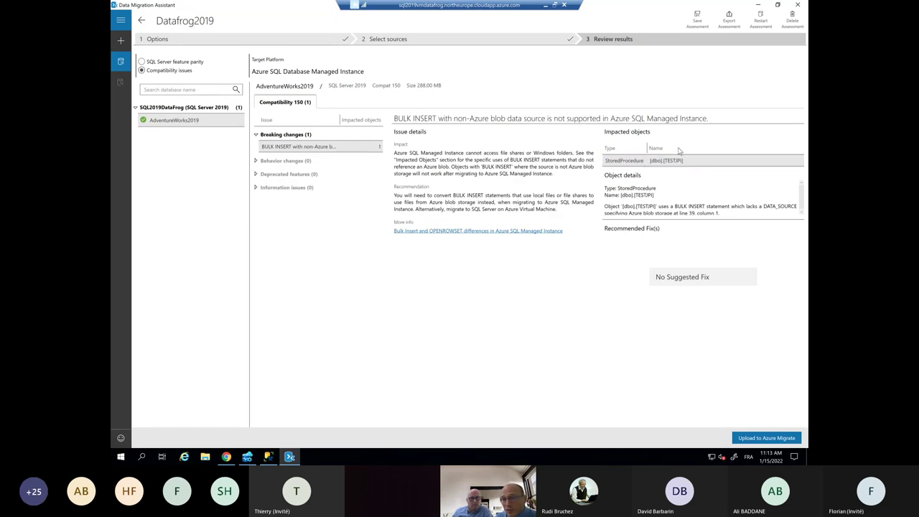
pyautogui.click(270, 457)
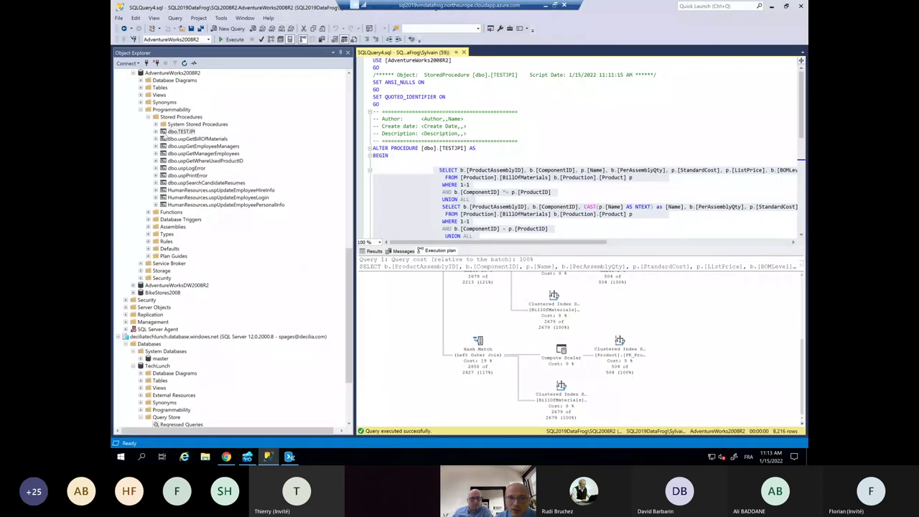
# Step: Script AdventureWorks2019's dbo.TESTJPI stored procedure as ALTER in a new query window
pyautogui.scroll(2, 175, 136)
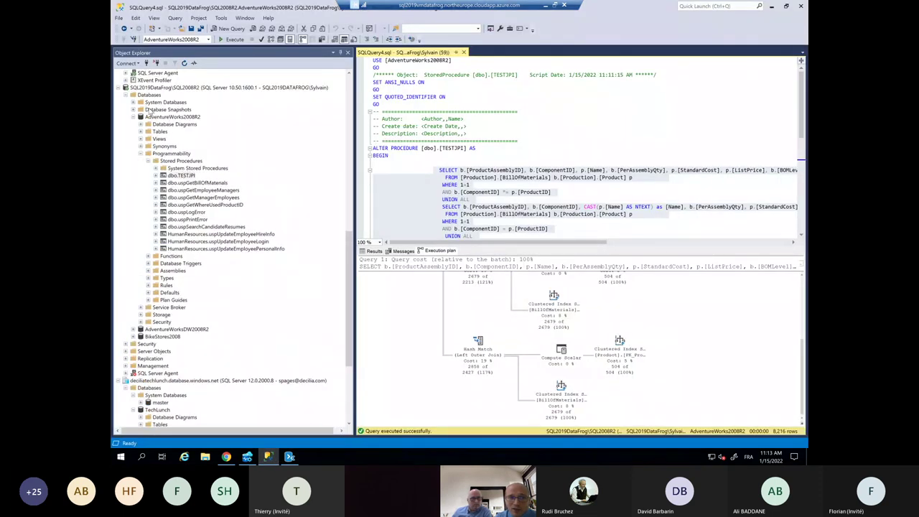
pyautogui.scroll(6, 151, 111)
pyautogui.scroll(3, 159, 125)
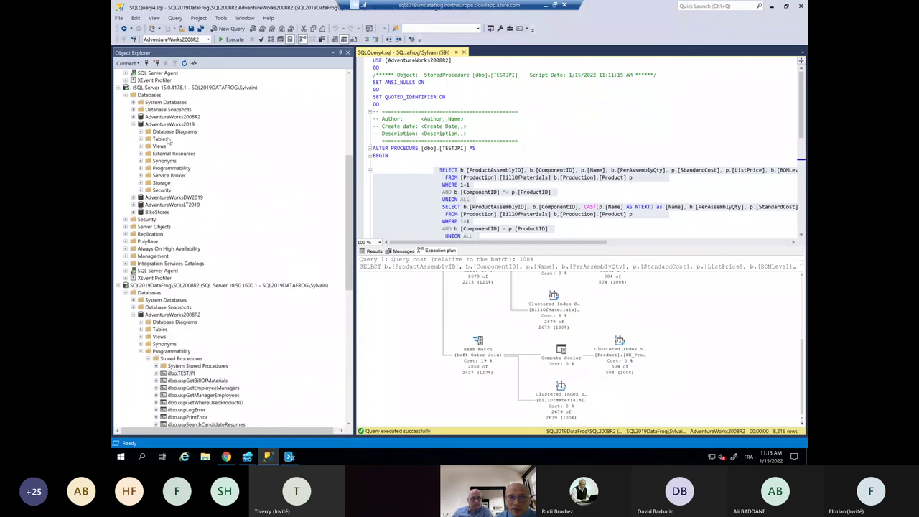
pyautogui.click(141, 169)
pyautogui.click(176, 175)
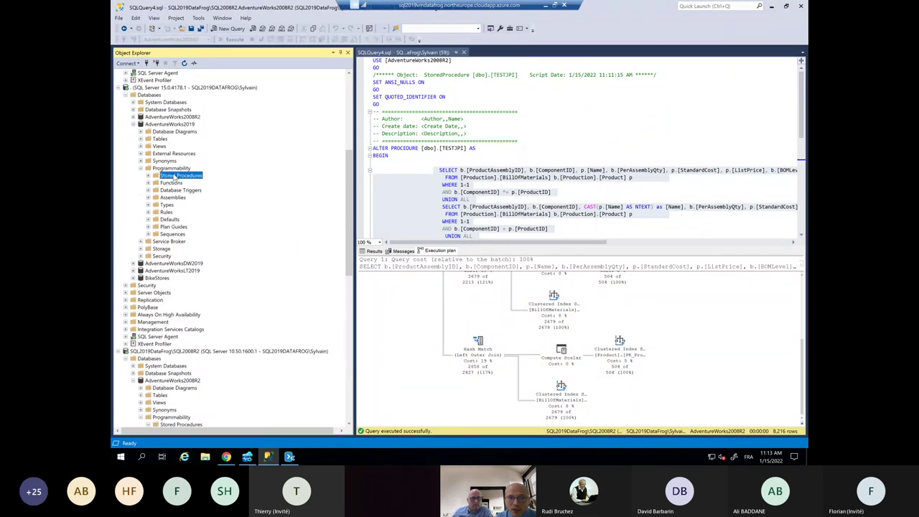
pyautogui.click(148, 176)
pyautogui.rightClick(191, 190)
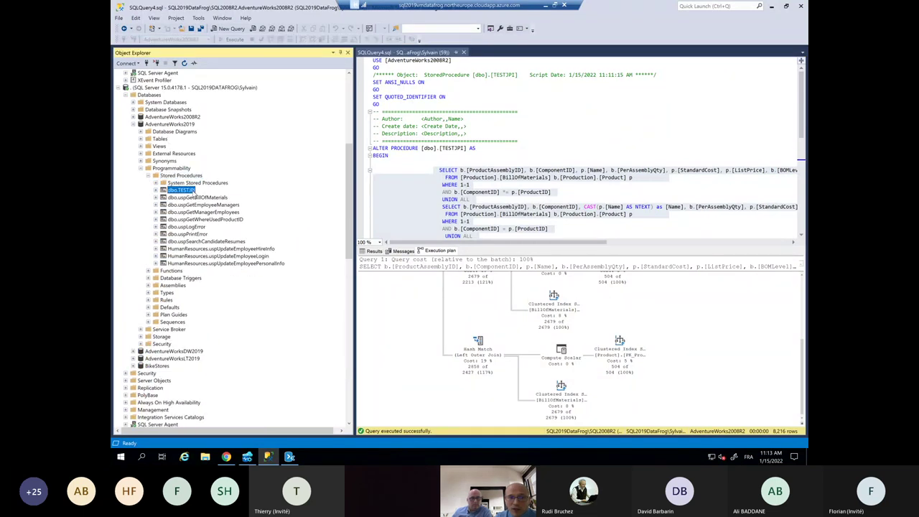
pyautogui.click(213, 208)
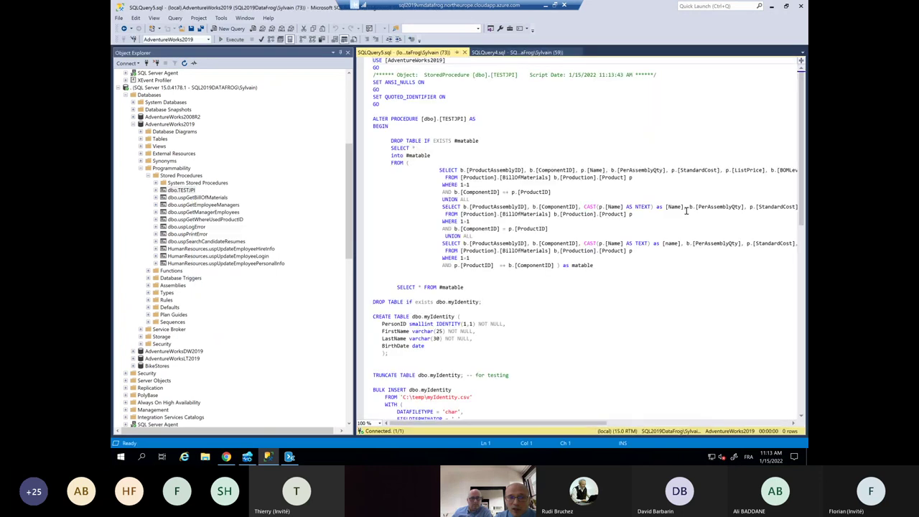
# Step: Highlight the join conditions, the union subquery, the procedure name and the BULK INSERT from C:\temp\myIdentity.csv
pyautogui.click(509, 192)
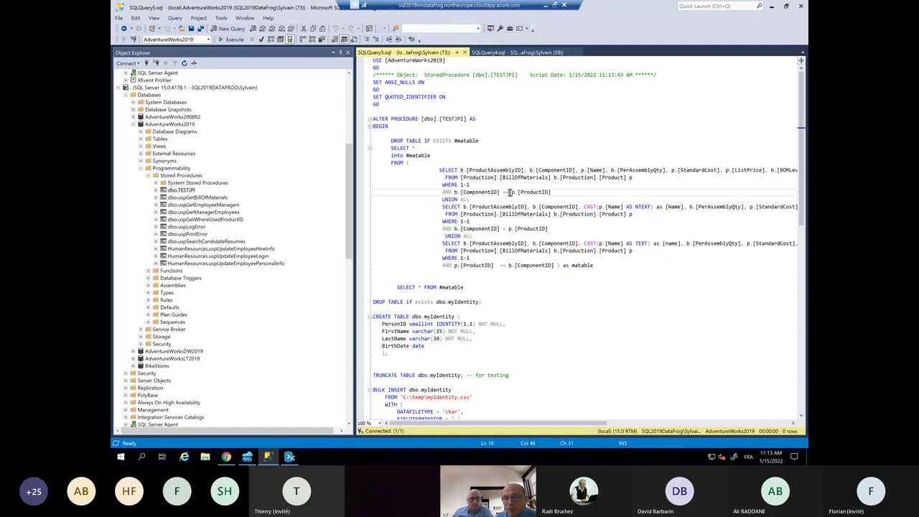
pyautogui.click(506, 265)
pyautogui.moveTo(606, 270); pyautogui.dragTo(434, 169)
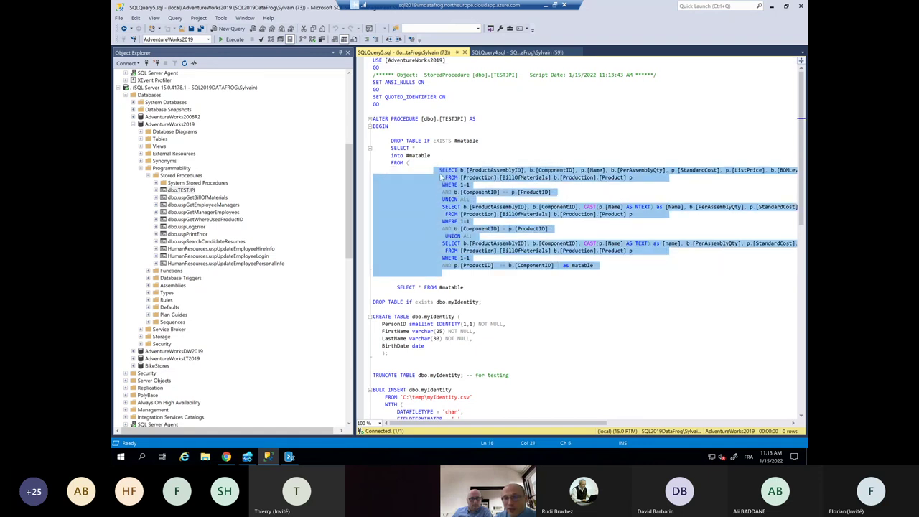
pyautogui.click(417, 103)
pyautogui.moveTo(422, 119); pyautogui.dragTo(466, 119)
pyautogui.scroll(-3, 512, 238)
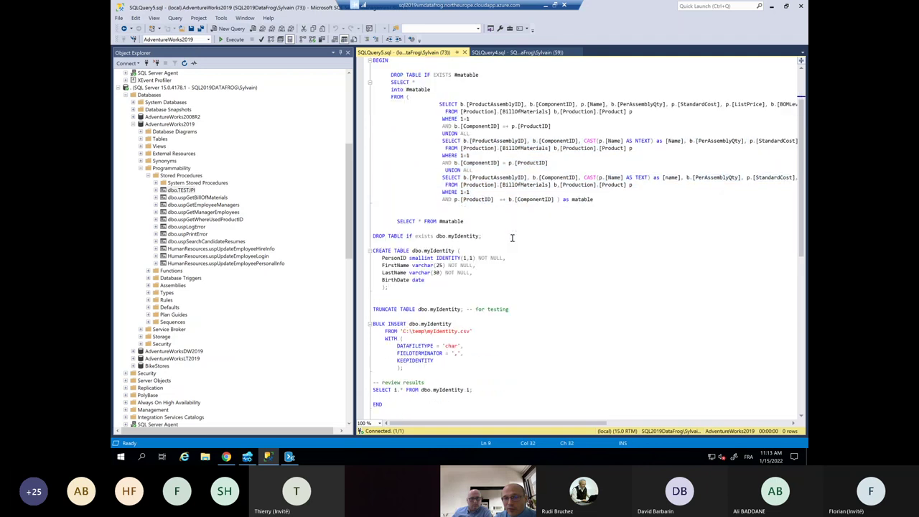
pyautogui.click(392, 367)
pyautogui.moveTo(392, 367); pyautogui.dragTo(373, 316)
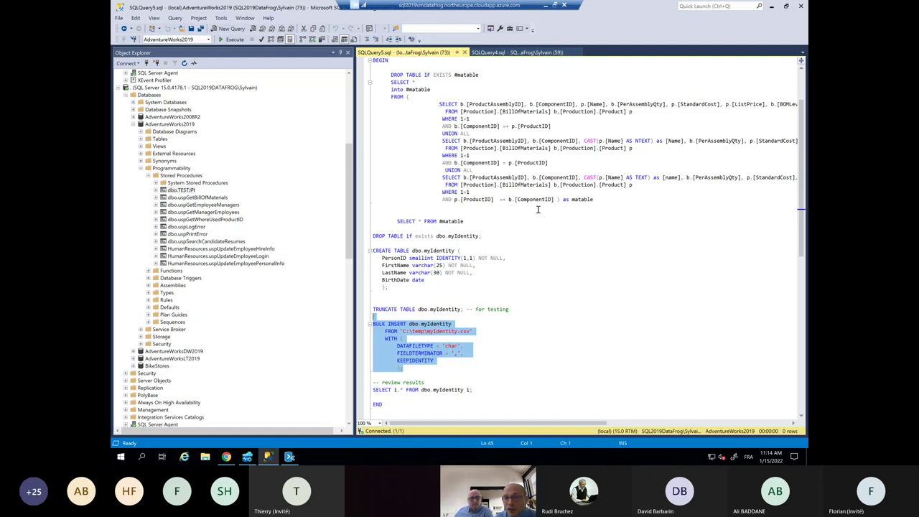
# Step: Highlight the CAST AS NTEXT and CAST AS TEXT expressions, then select [dbo].[TESTJPI]
pyautogui.scroll(1, 537, 209)
pyautogui.scroll(1, 537, 210)
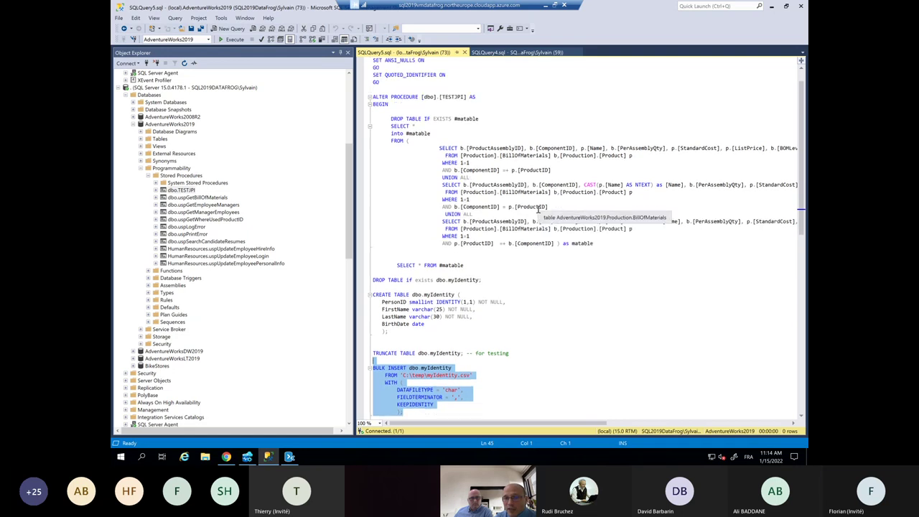
pyautogui.moveTo(584, 185); pyautogui.dragTo(653, 186)
pyautogui.moveTo(584, 221); pyautogui.dragTo(651, 222)
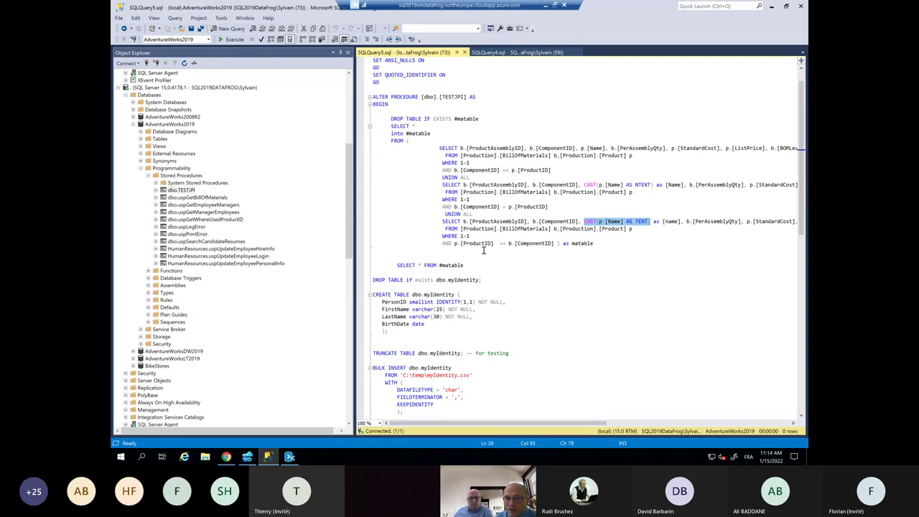
pyautogui.moveTo(422, 96); pyautogui.dragTo(467, 97)
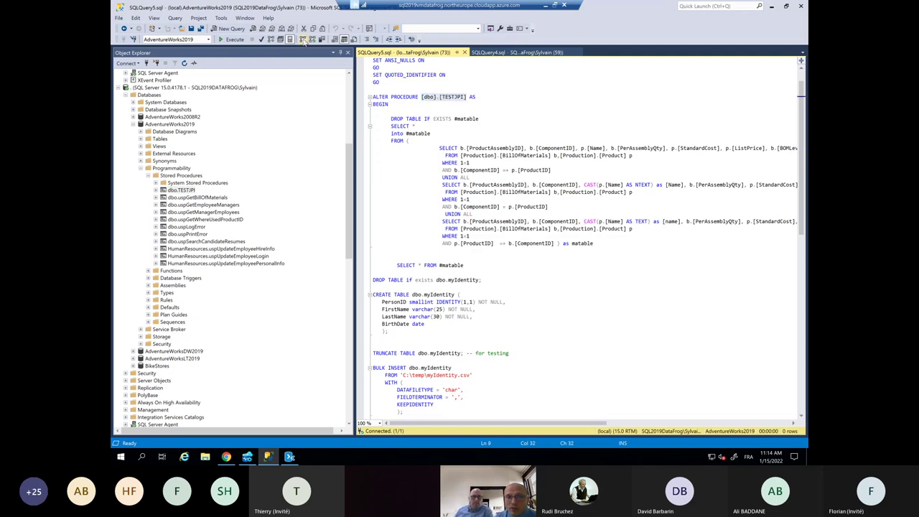
# Step: Run the TESTJPI procedure and review its execution plan and unioned SELECT statements
pyautogui.click(232, 39)
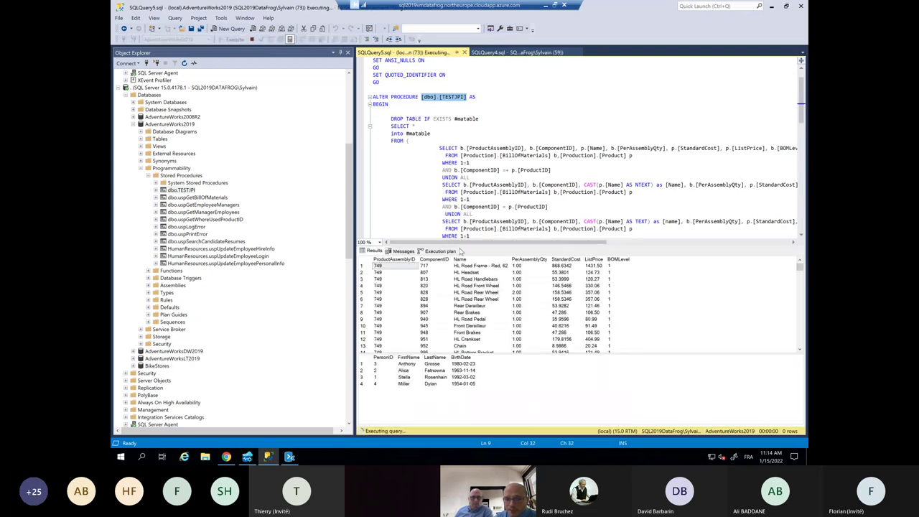
pyautogui.click(442, 251)
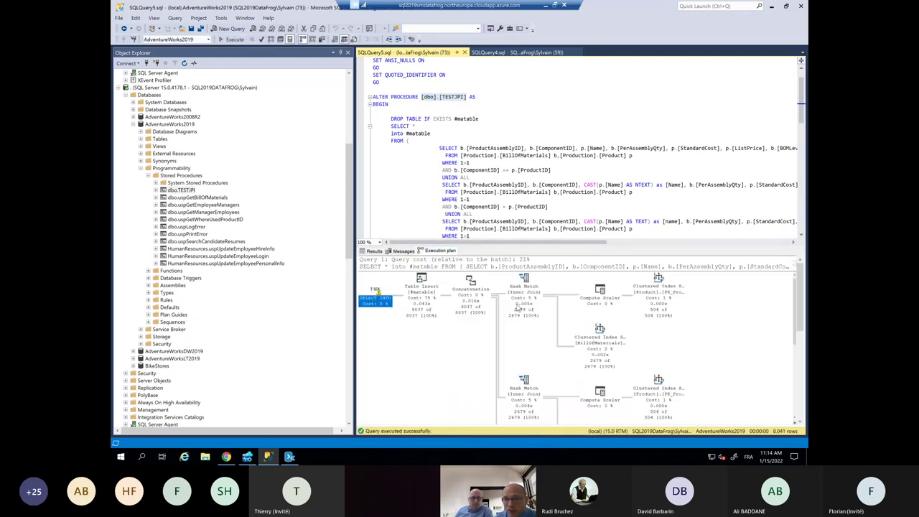
pyautogui.scroll(-3, 522, 329)
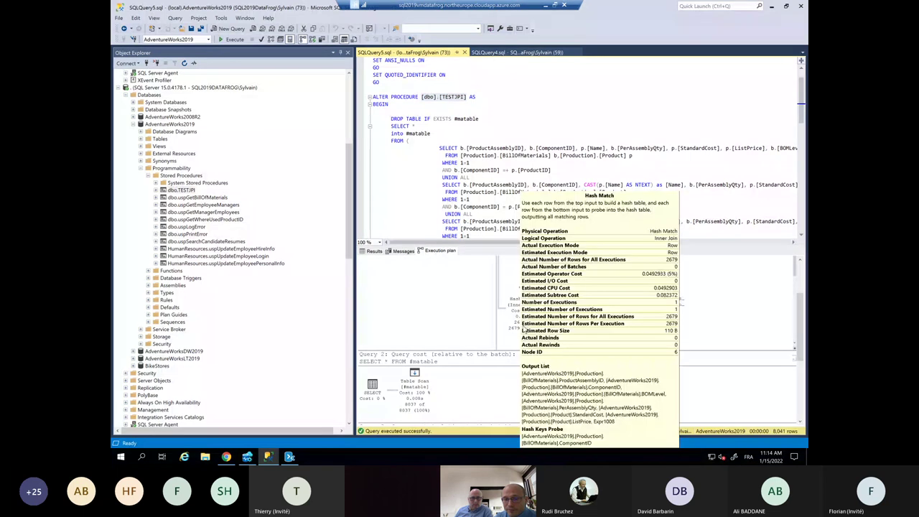
pyautogui.moveTo(796, 267); pyautogui.dragTo(794, 326)
pyautogui.scroll(-1, 570, 194)
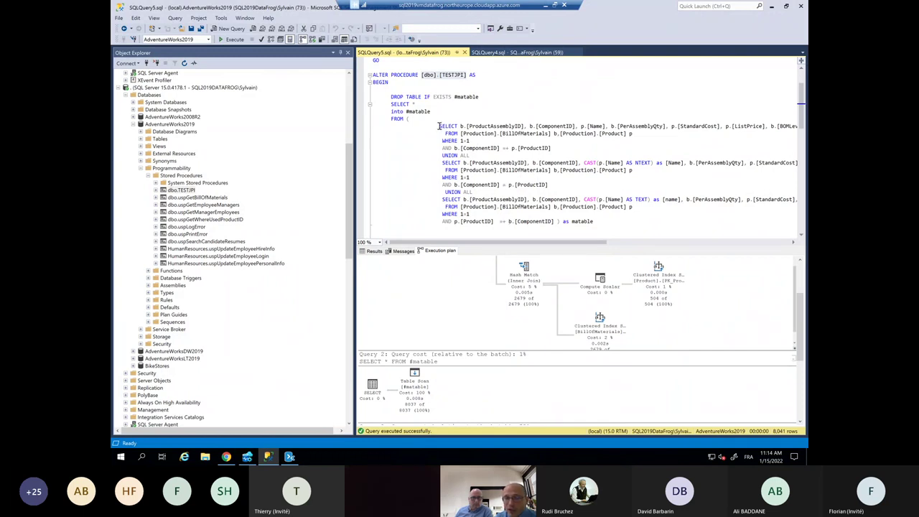
pyautogui.moveTo(439, 125); pyautogui.dragTo(588, 205)
pyautogui.click(594, 221)
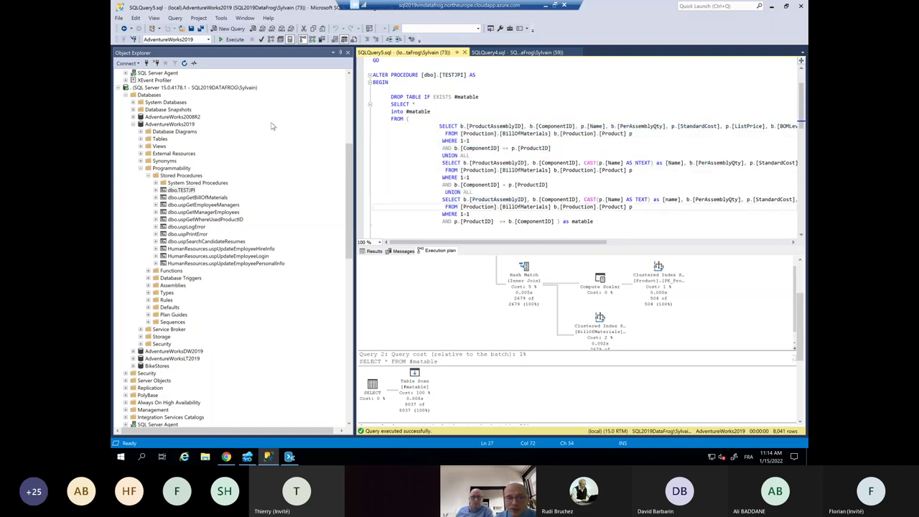
# Step: List the columns of the HumanResources.Department_JPI table in Object Explorer
pyautogui.click(140, 140)
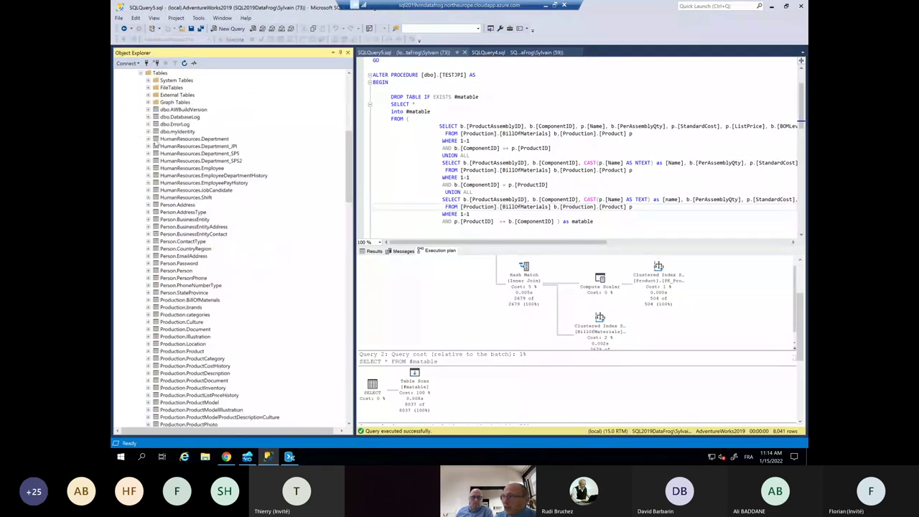
pyautogui.click(208, 147)
pyautogui.click(148, 146)
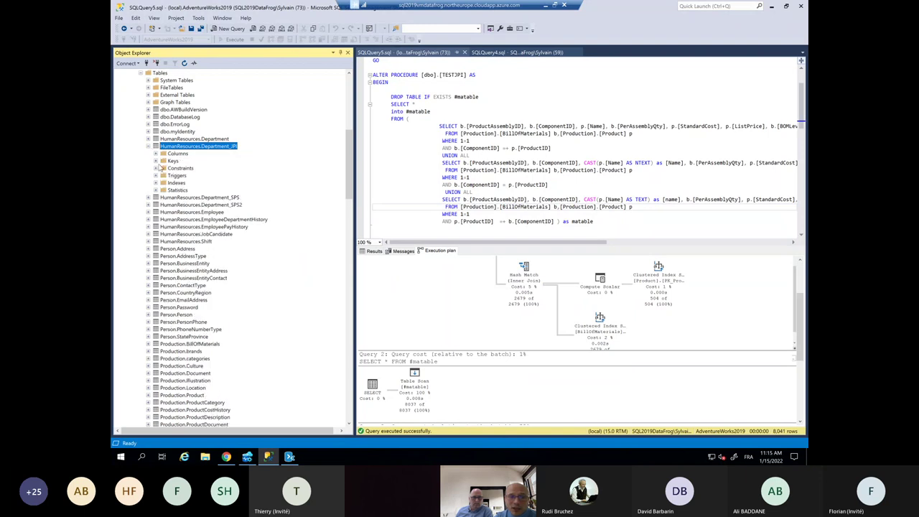
pyautogui.click(155, 153)
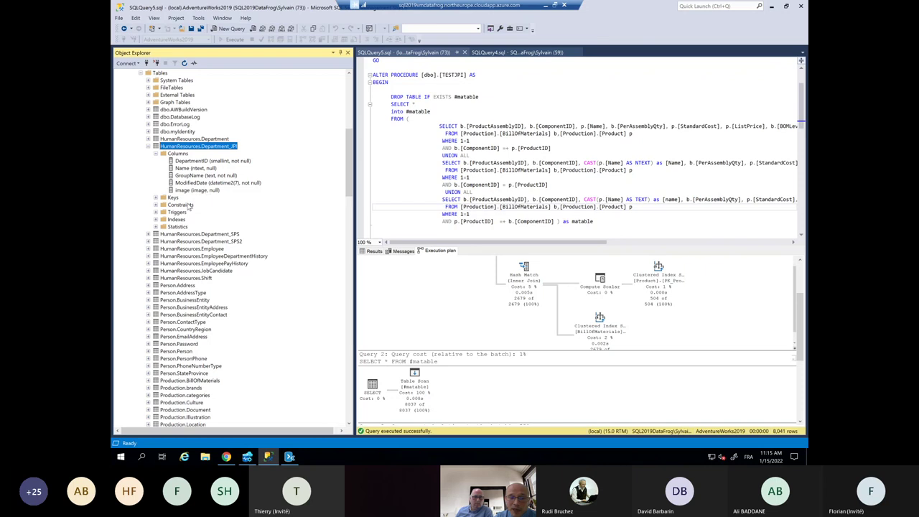
# Step: Glance at the migration assessment results, return to SSMS, and collapse the AdventureWorks2019 tree
pyautogui.moveTo(292, 460)
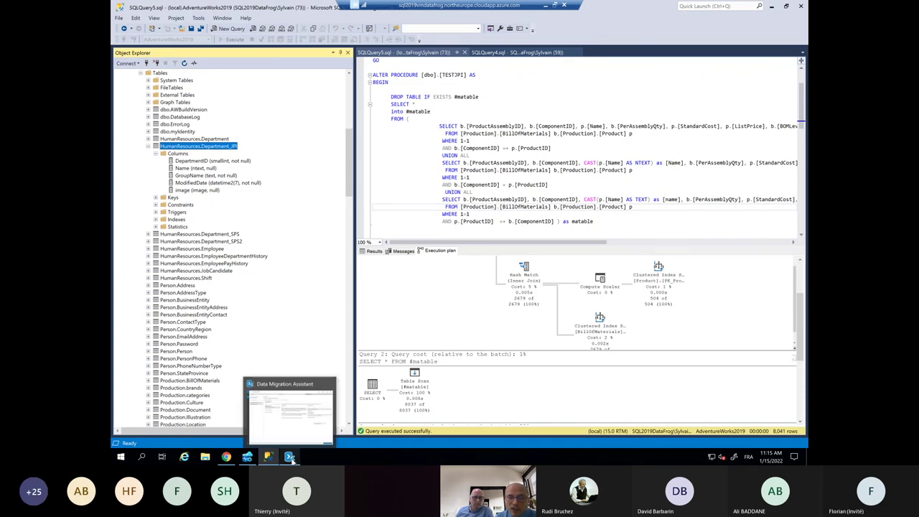
pyautogui.click(292, 458)
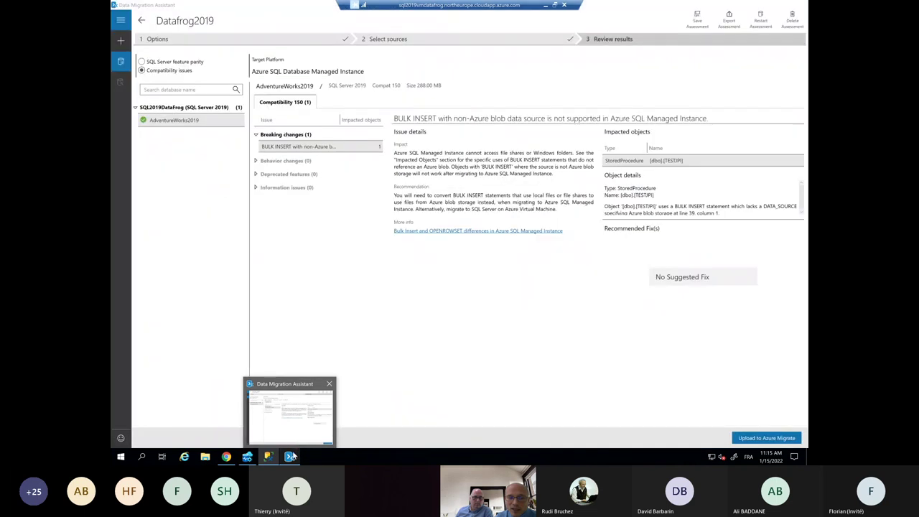
pyautogui.click(292, 458)
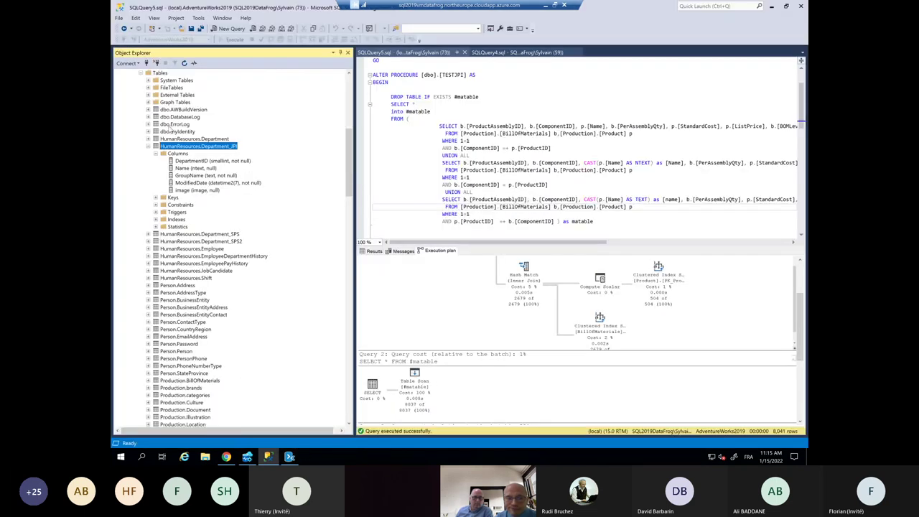
pyautogui.scroll(1, 161, 99)
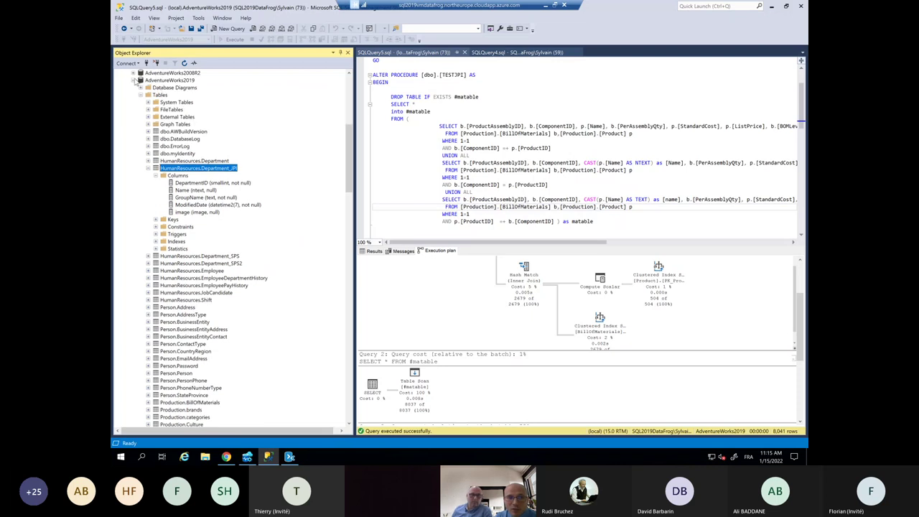
pyautogui.click(141, 80)
# Step: Start the Export Data-tier Application wizard for AdventureWorks2019 and reach its export settings
pyautogui.rightClick(169, 81)
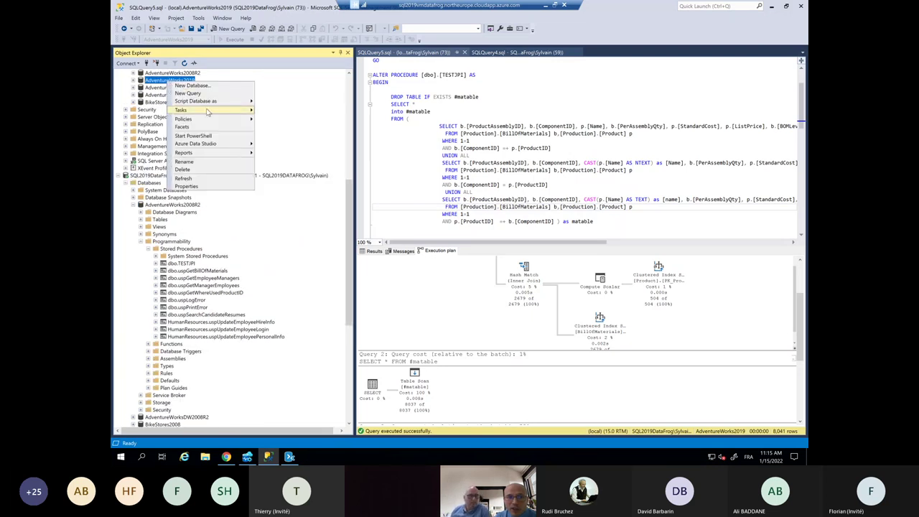
pyautogui.moveTo(215, 110)
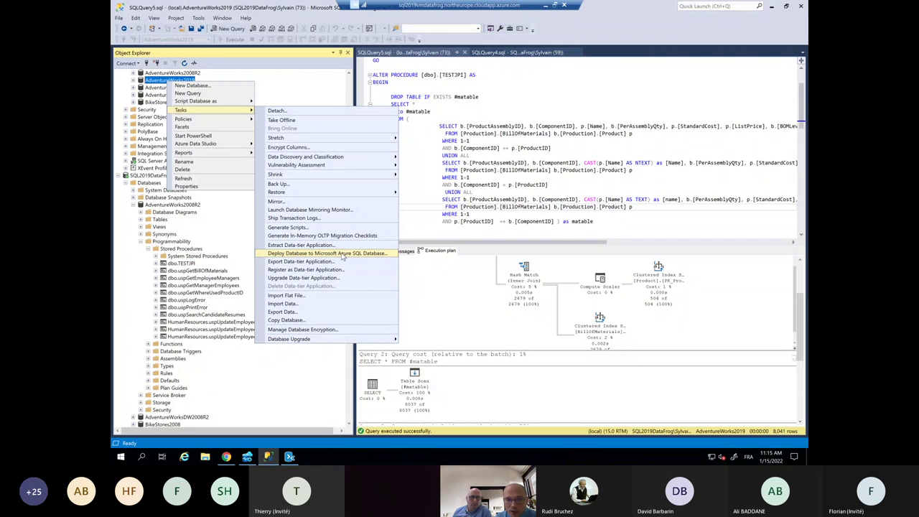
pyautogui.click(325, 263)
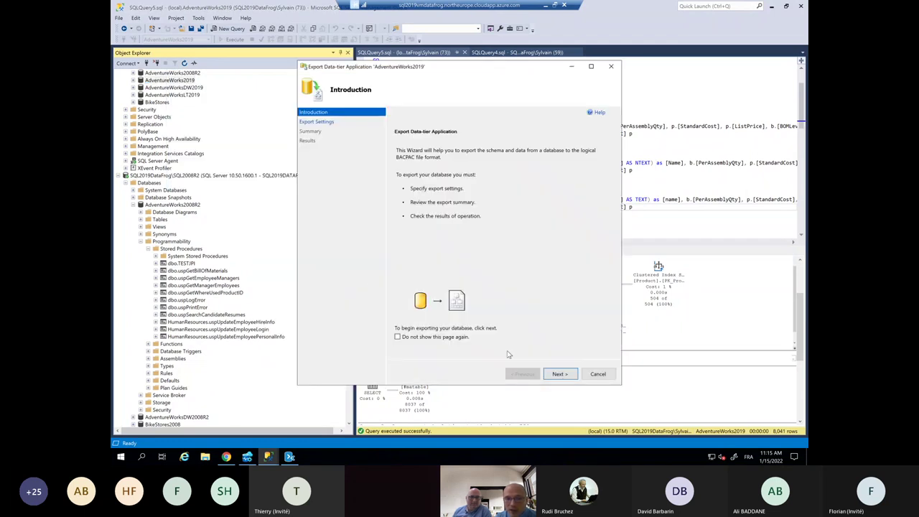
pyautogui.click(560, 373)
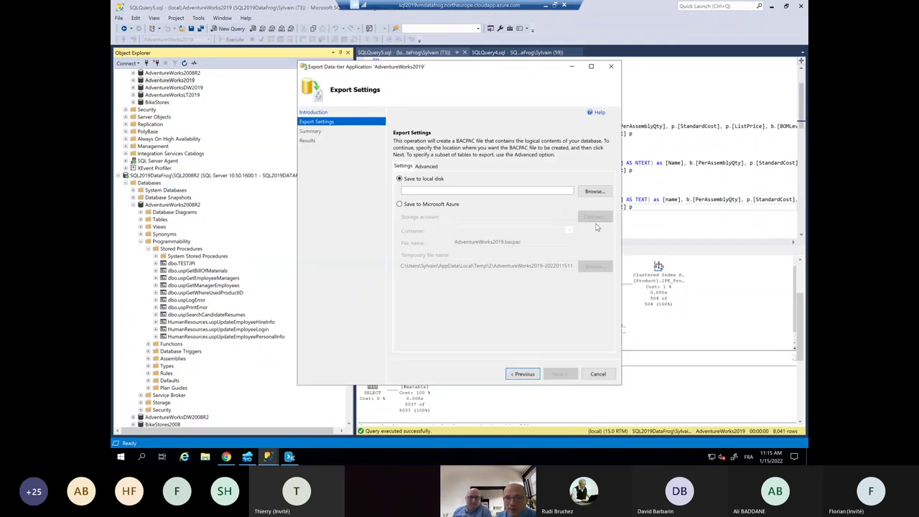
# Step: Set the BACPAC file to toto2.bacpac and launch the export
pyautogui.click(595, 191)
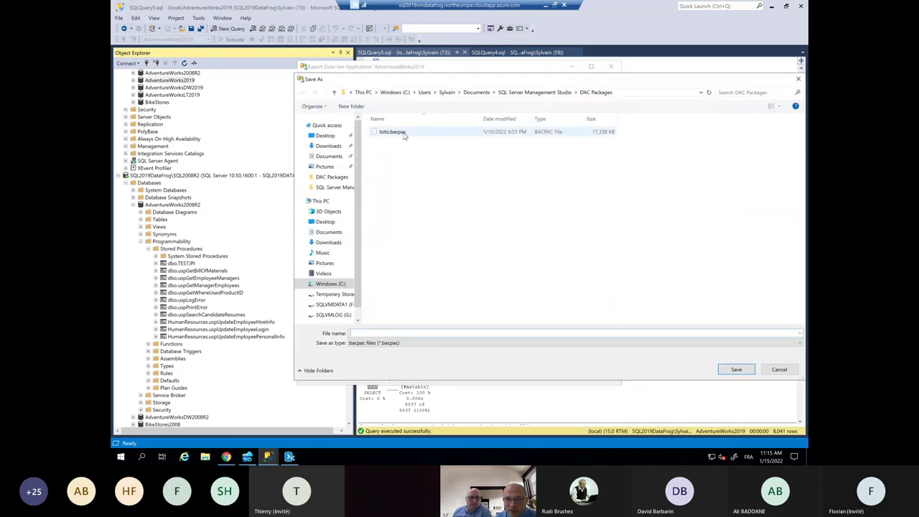
pyautogui.click(403, 133)
pyautogui.click(358, 333)
pyautogui.click(358, 333)
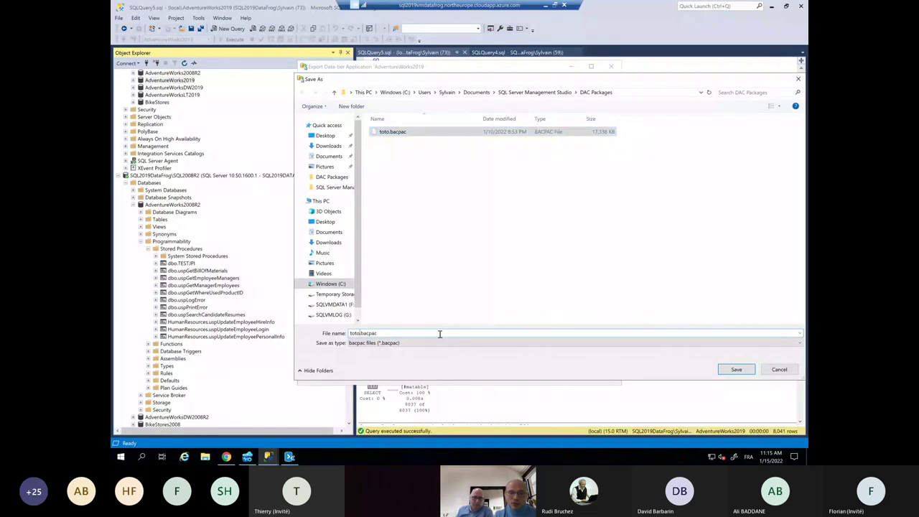
pyautogui.write('2')
pyautogui.press('Return')
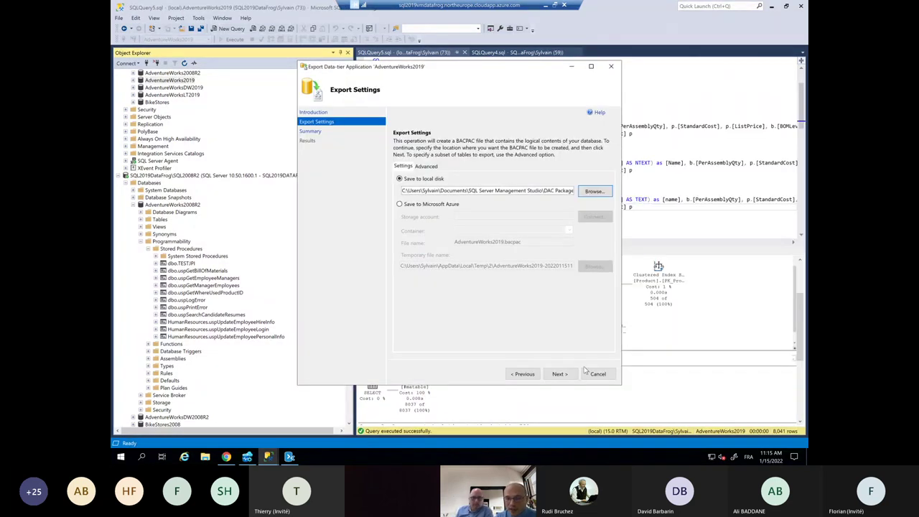
pyautogui.click(579, 373)
pyautogui.click(573, 374)
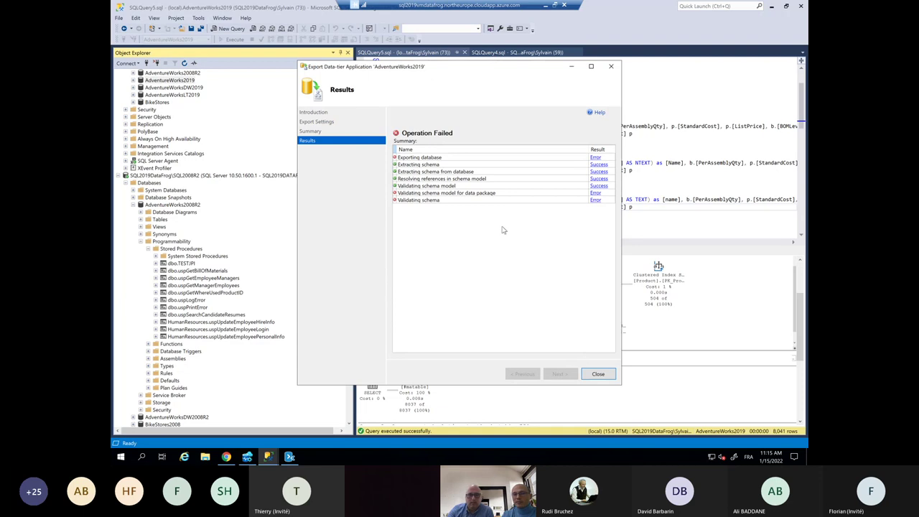
# Step: Read the orphaned-login and unresolved-reference error, dismiss it, and close the failed export wizard
pyautogui.click(594, 159)
pyautogui.moveTo(447, 140); pyautogui.dragTo(441, 131)
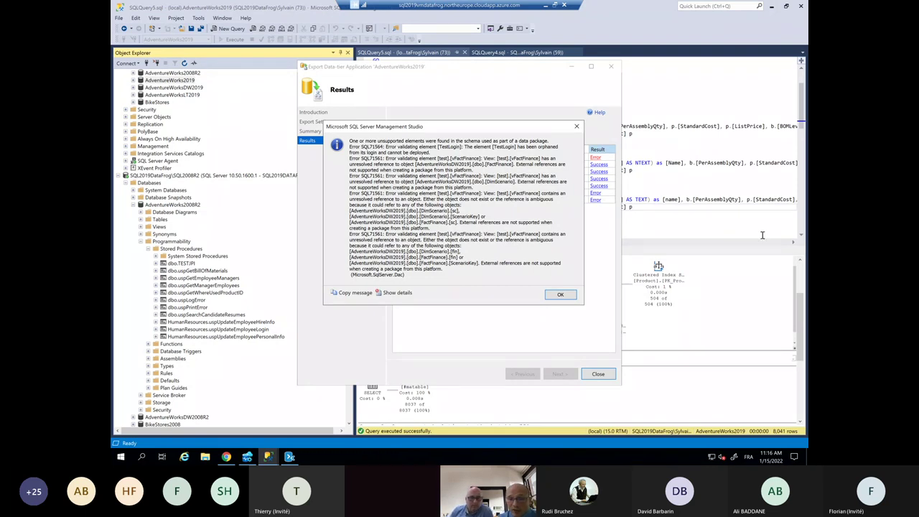
pyautogui.click(560, 295)
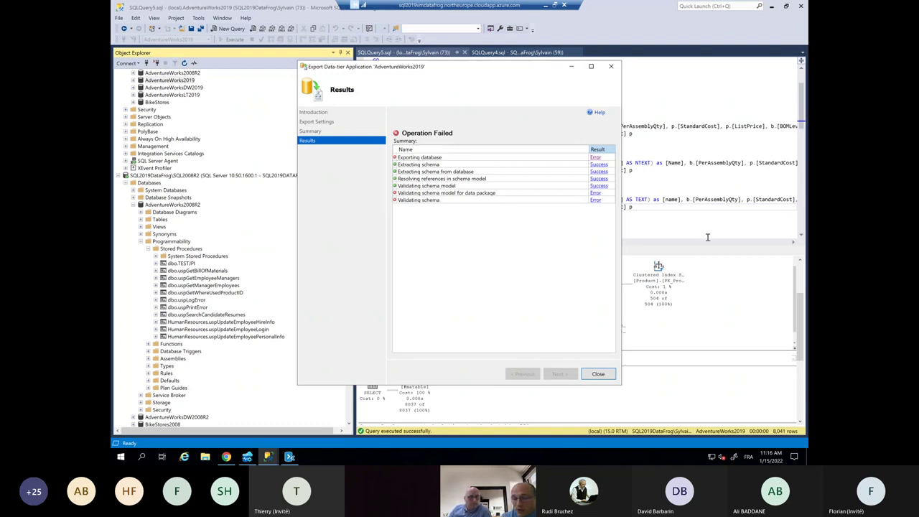
pyautogui.click(601, 374)
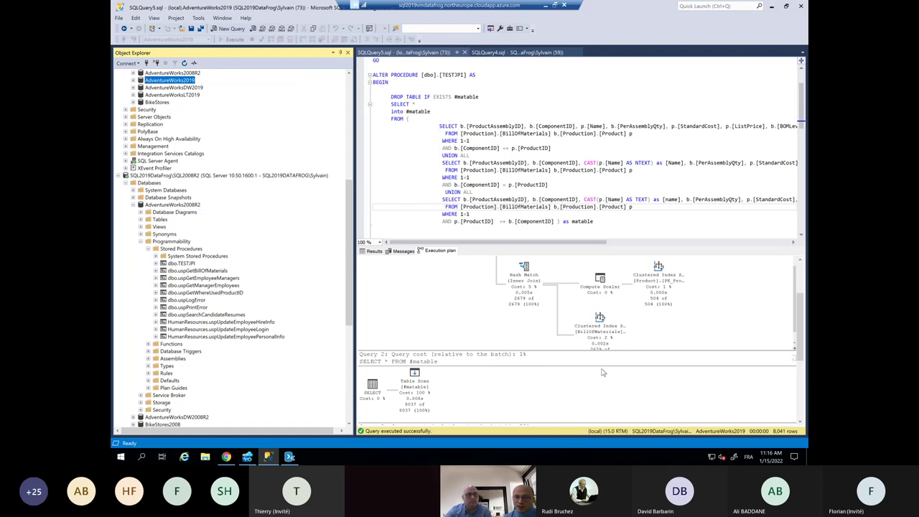
pyautogui.click(118, 176)
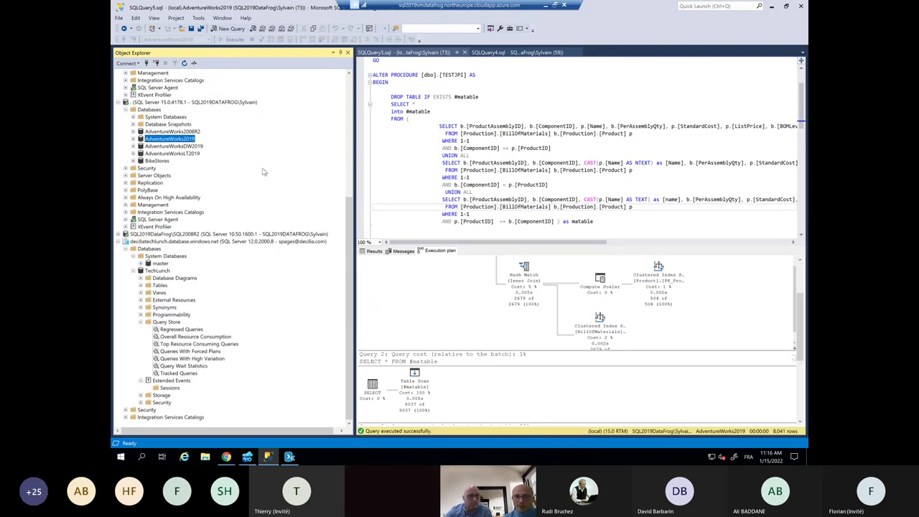
pyautogui.scroll(9, 349, 216)
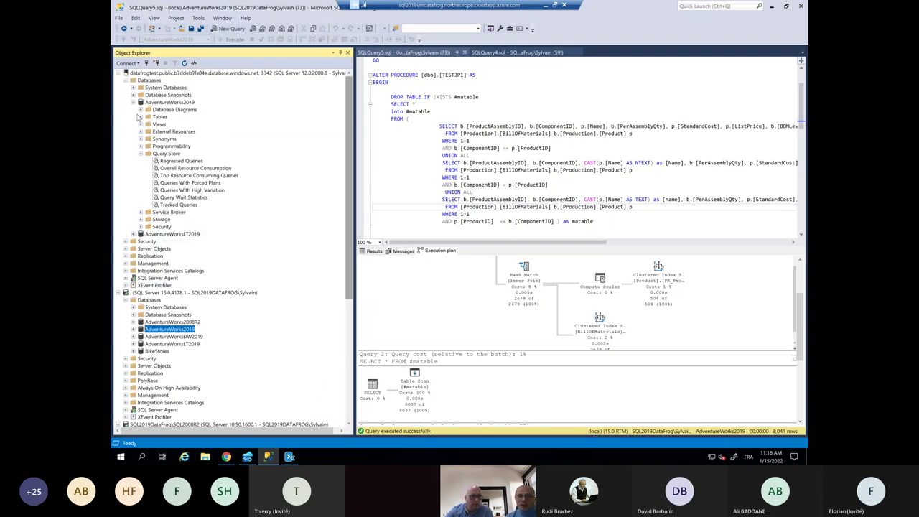
pyautogui.click(133, 102)
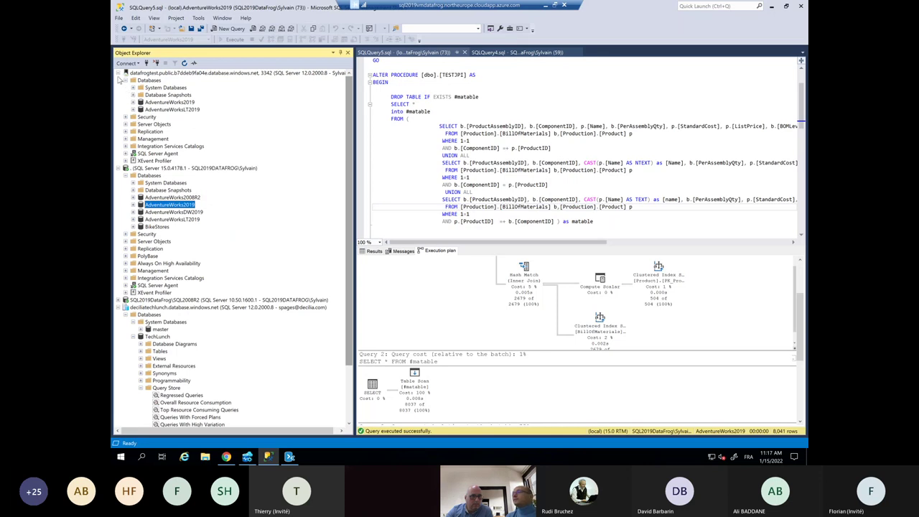
pyautogui.click(122, 74)
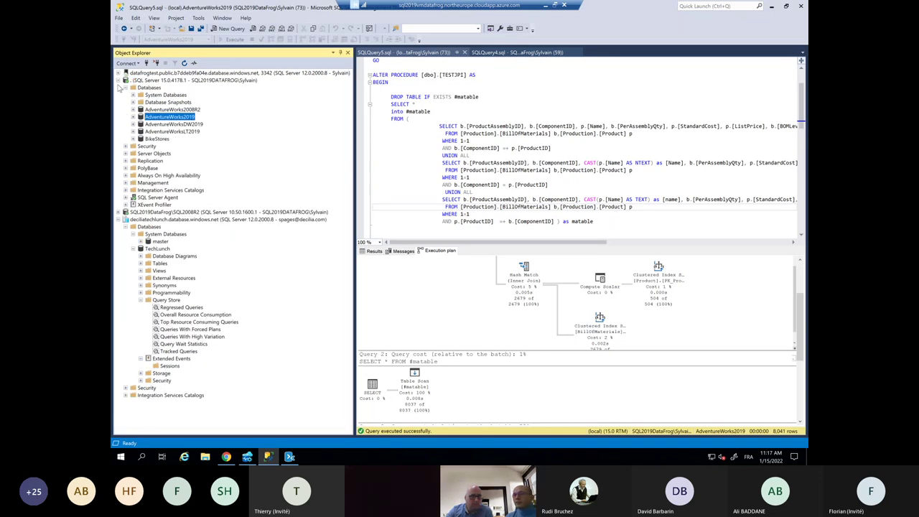
pyautogui.click(150, 140)
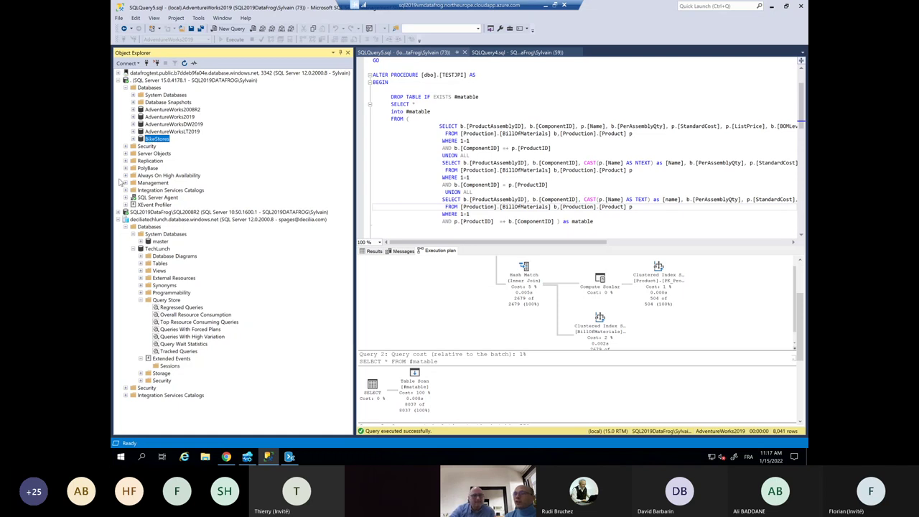
pyautogui.click(118, 220)
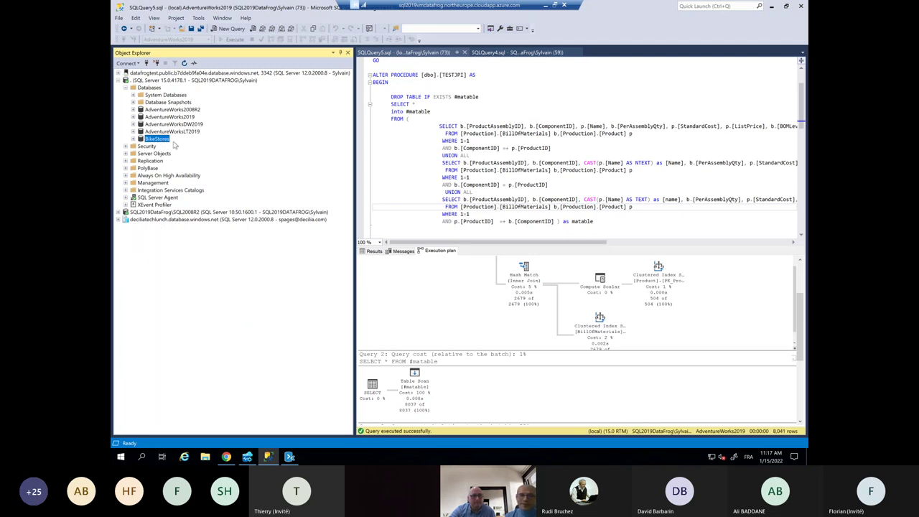
pyautogui.rightClick(150, 139)
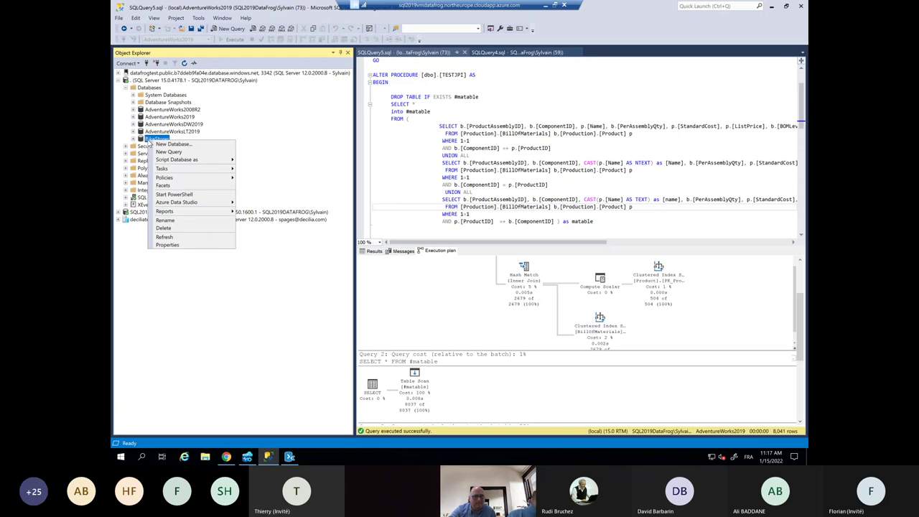
pyautogui.click(393, 178)
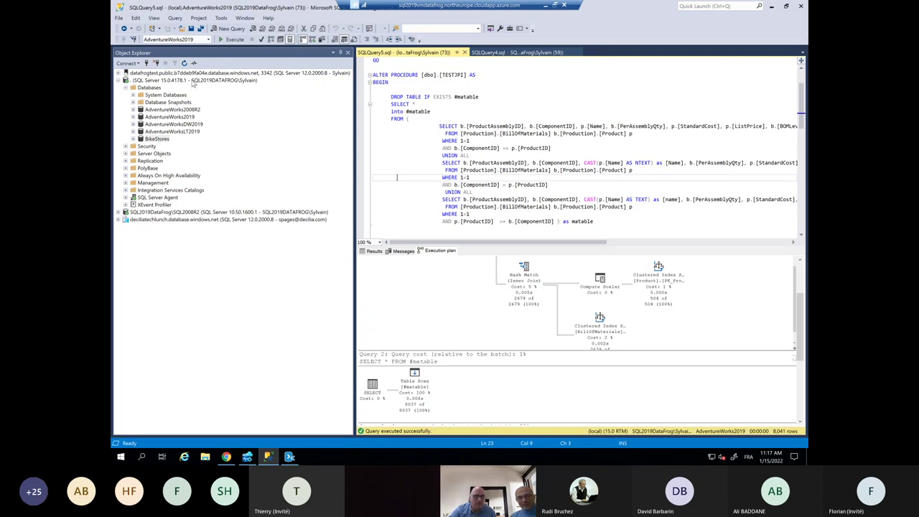
# Step: Open Tasks > Export Data-tier Application for BikeStores, after cancelling an accidental rename
pyautogui.click(153, 139)
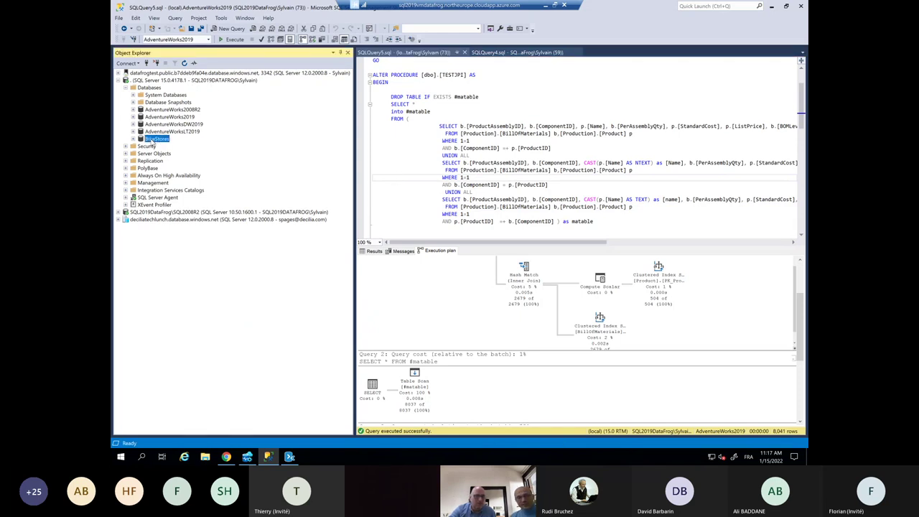
pyautogui.click(150, 141)
pyautogui.rightClick(151, 141)
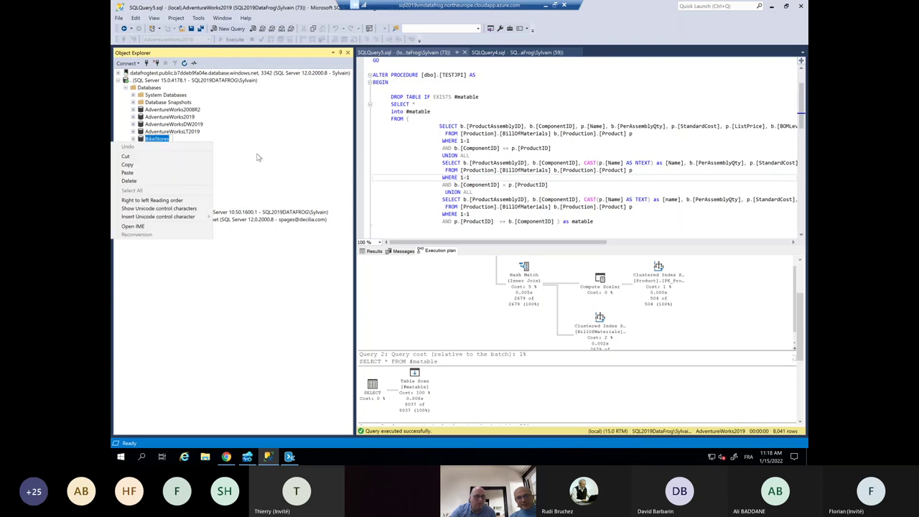
pyautogui.click(409, 168)
pyautogui.rightClick(164, 141)
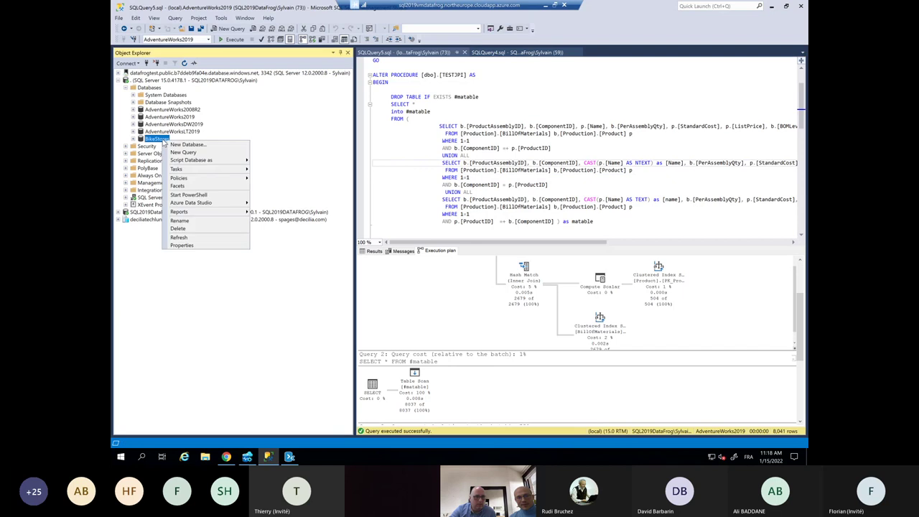
pyautogui.moveTo(207, 169)
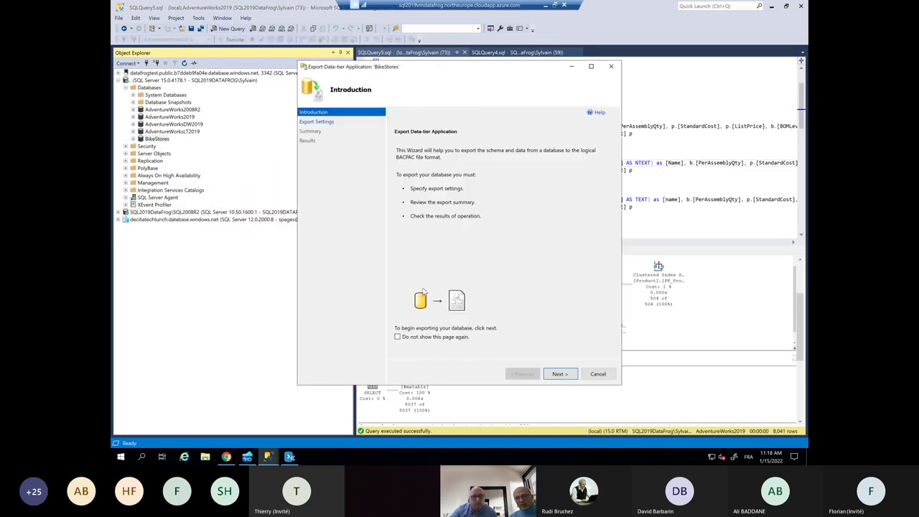
# Step: Choose Save to Microsoft Azure and sign in with the Microsoft account using a text-message verification code
pyautogui.click(559, 374)
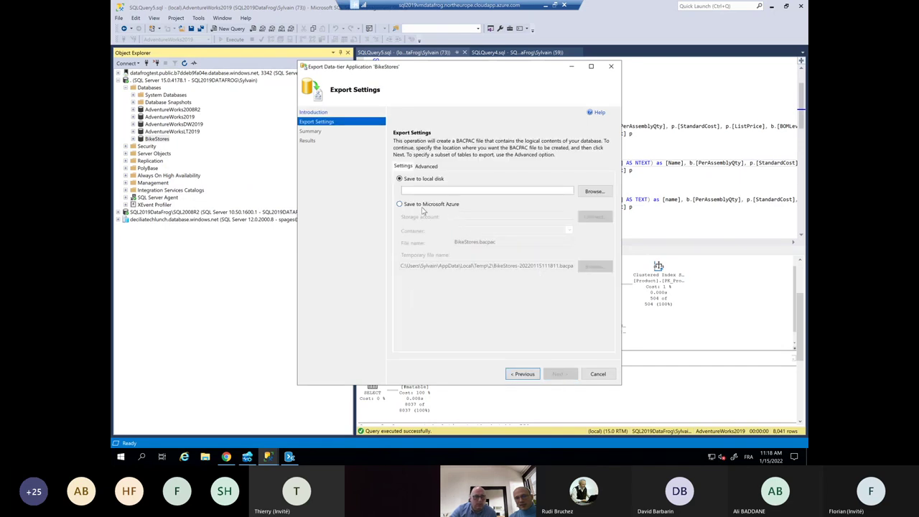
pyautogui.click(424, 205)
pyautogui.click(594, 217)
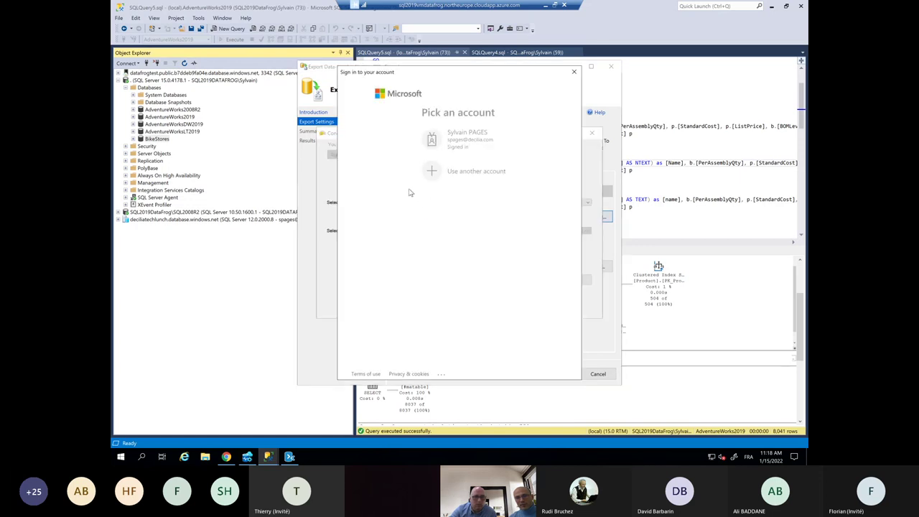
pyautogui.click(429, 144)
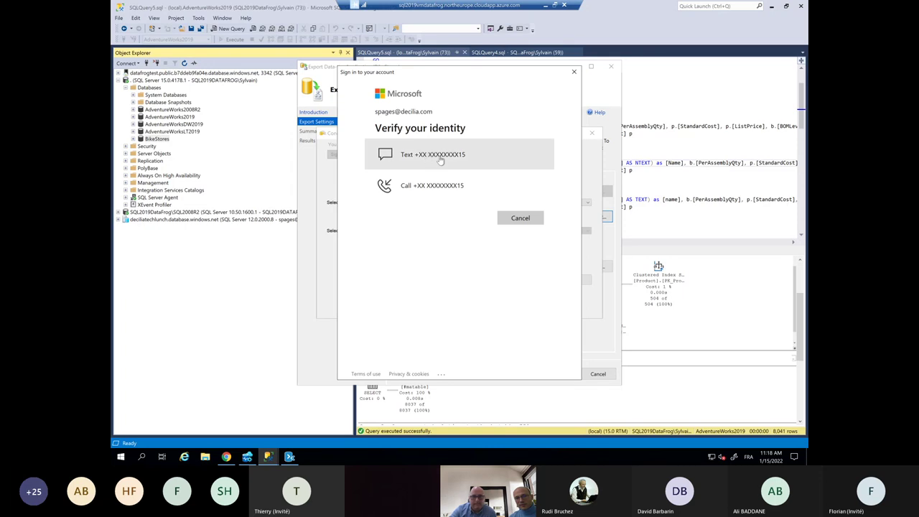
pyautogui.click(429, 157)
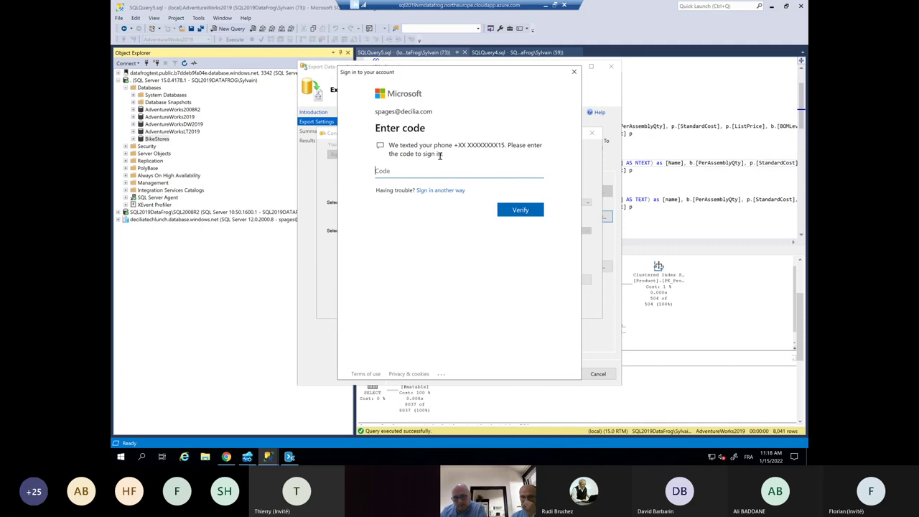
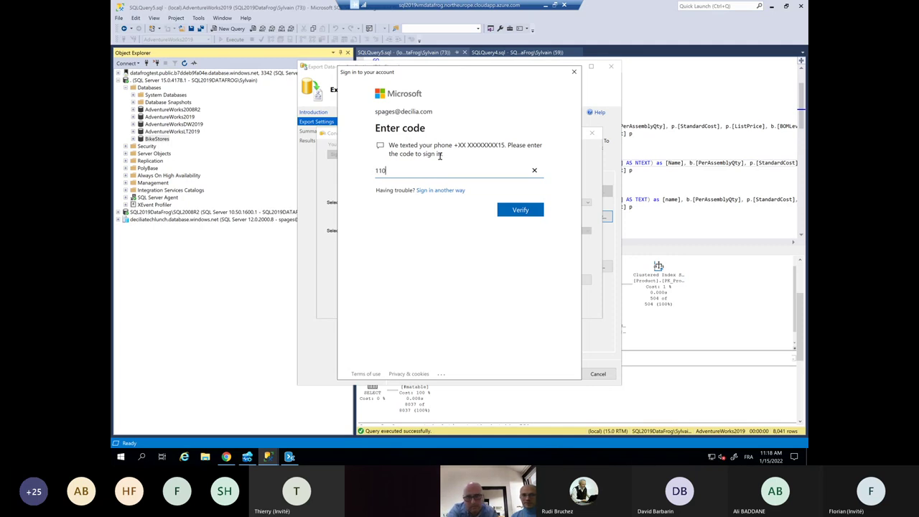
pyautogui.press('Return')
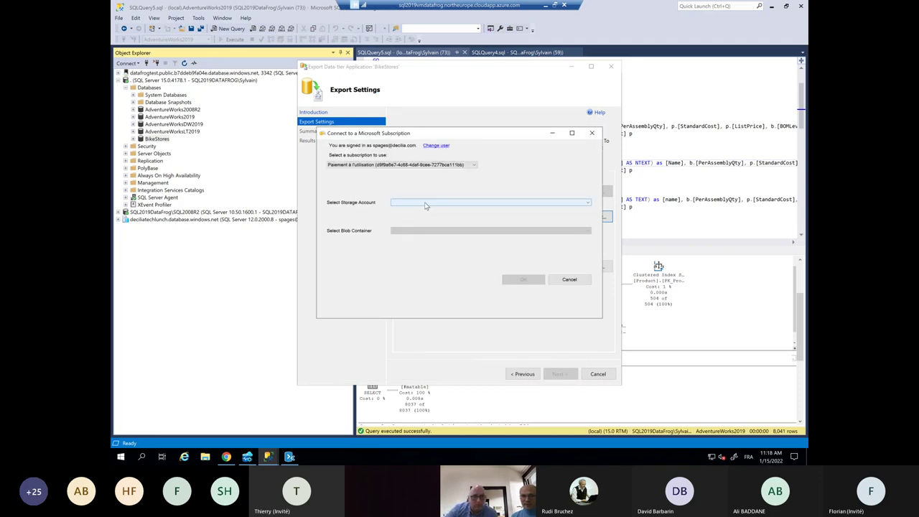
# Step: Connect to storage account datafrogstorage2 with the backupcontainer blob container
pyautogui.click(425, 204)
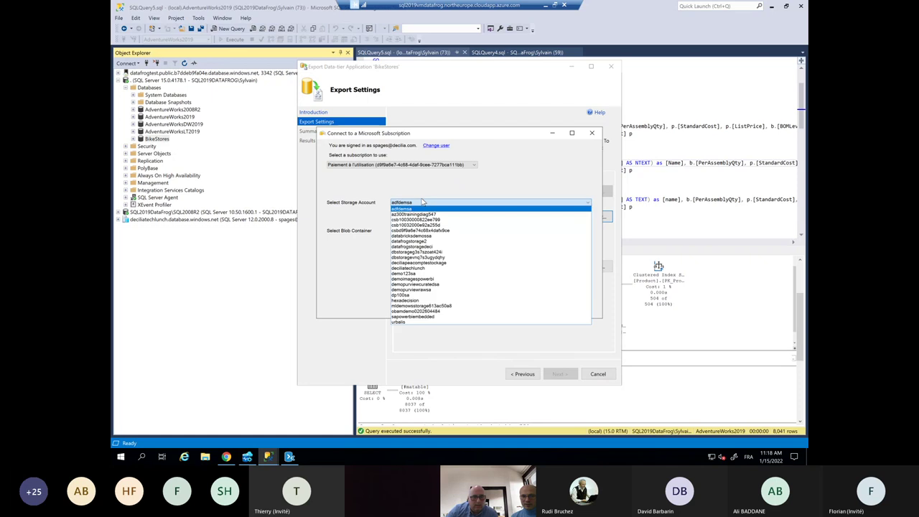
pyautogui.click(429, 243)
pyautogui.click(421, 231)
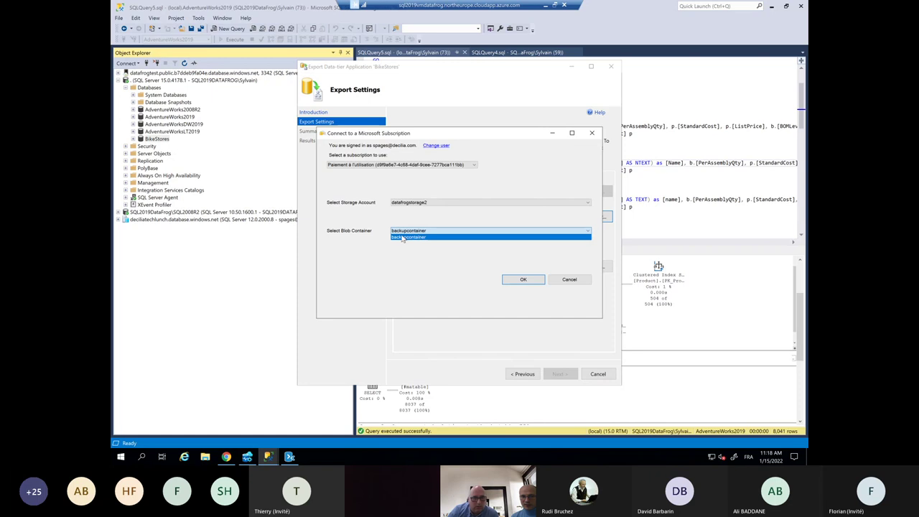
pyautogui.click(513, 280)
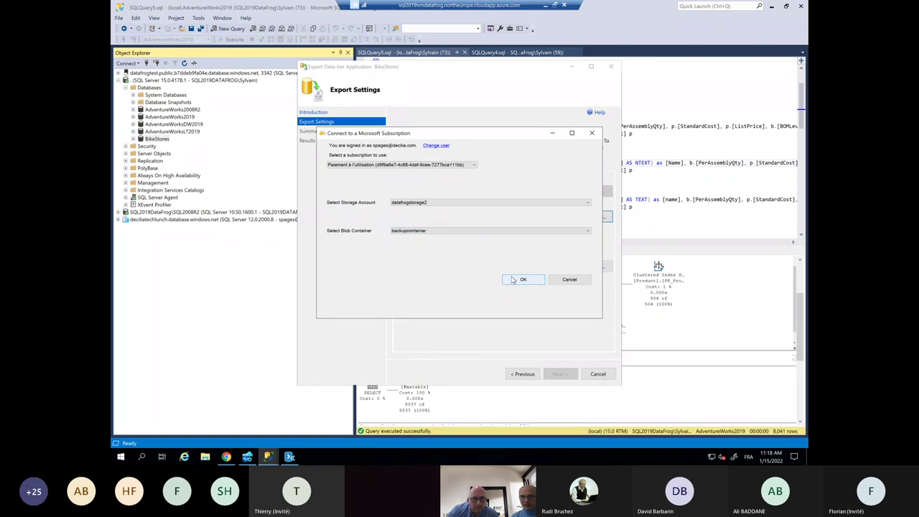
pyautogui.click(524, 280)
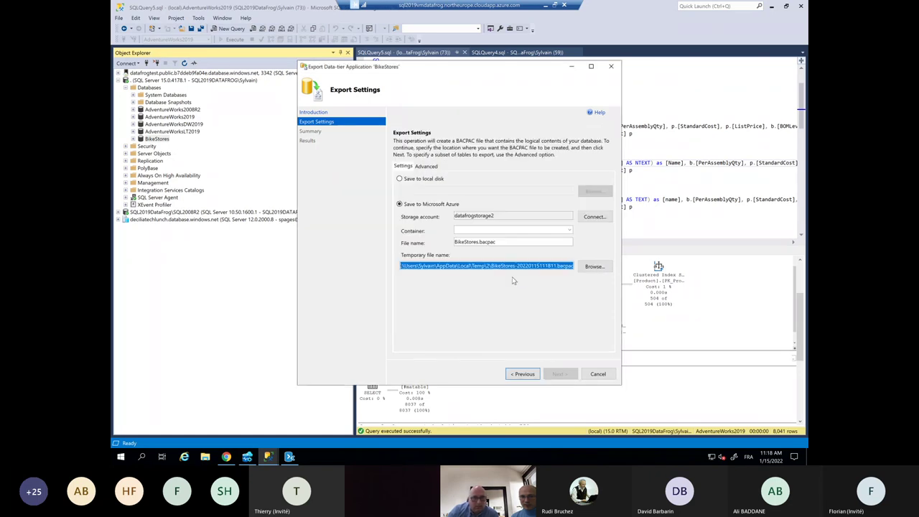
# Step: Target backupcontainer as BikeStores.bacpac and confirm overwriting the existing blob
pyautogui.click(550, 230)
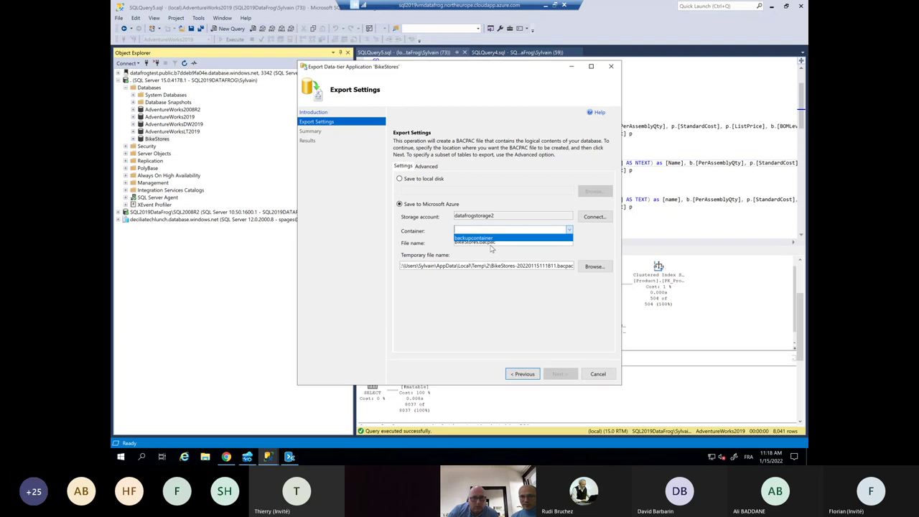
pyautogui.click(486, 239)
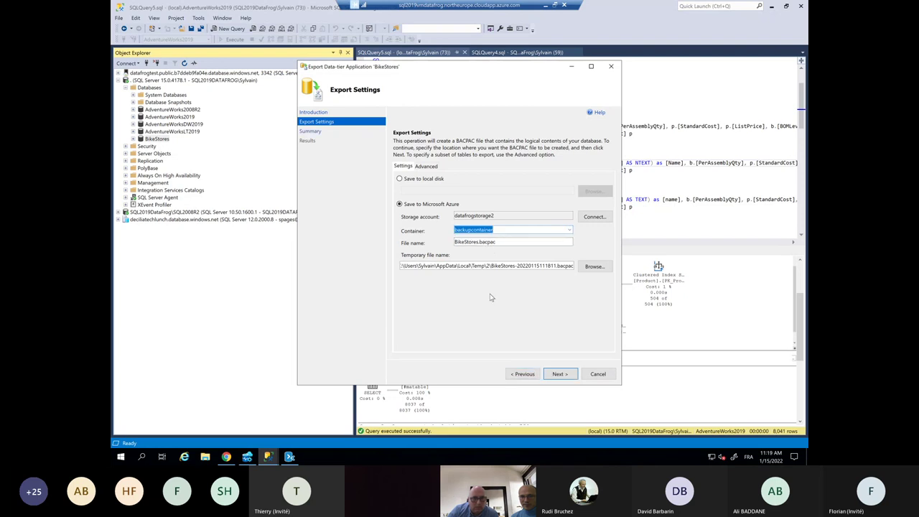
pyautogui.click(500, 243)
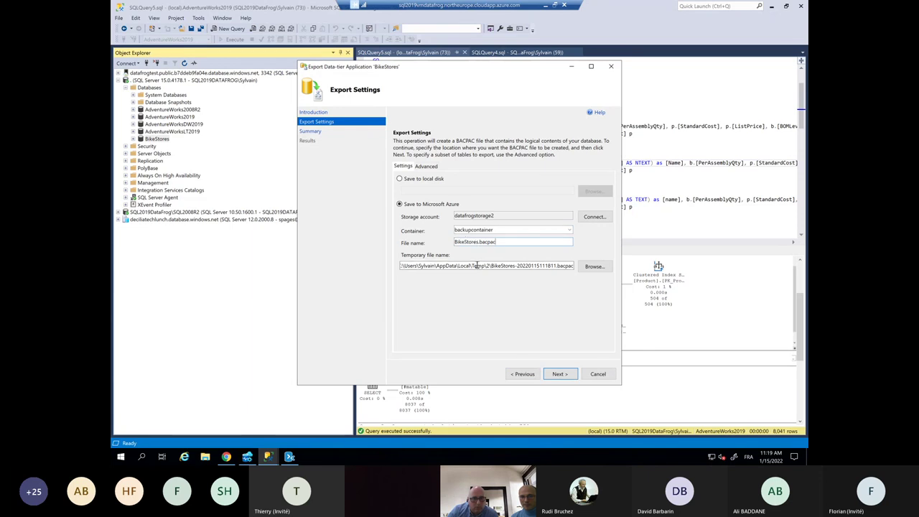
pyautogui.click(560, 374)
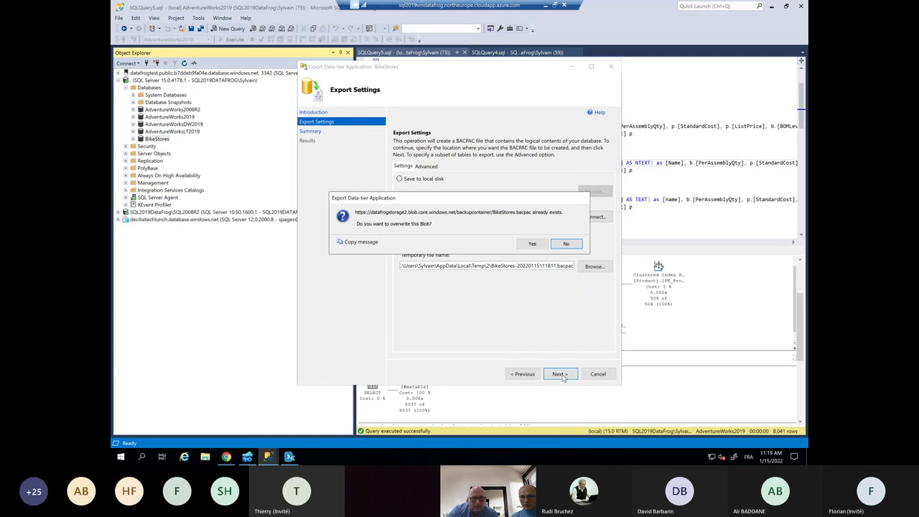
pyautogui.click(532, 244)
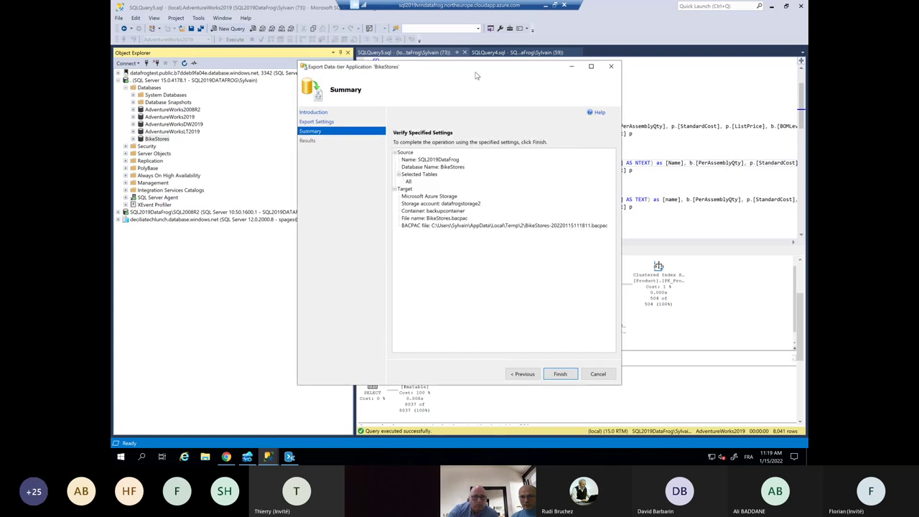
# Step: Finish the BikeStores export to Azure Storage and close the wizard once it succeeds
pyautogui.moveTo(476, 76); pyautogui.dragTo(578, 83)
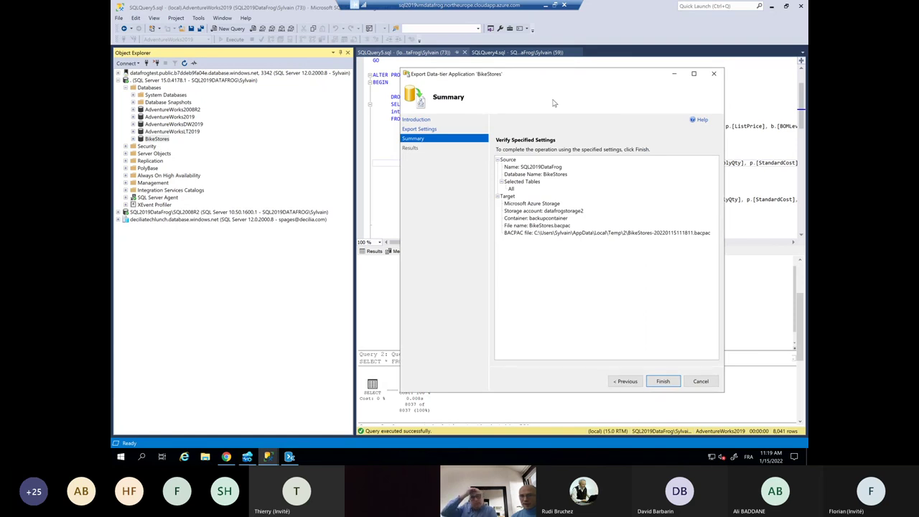
pyautogui.click(663, 382)
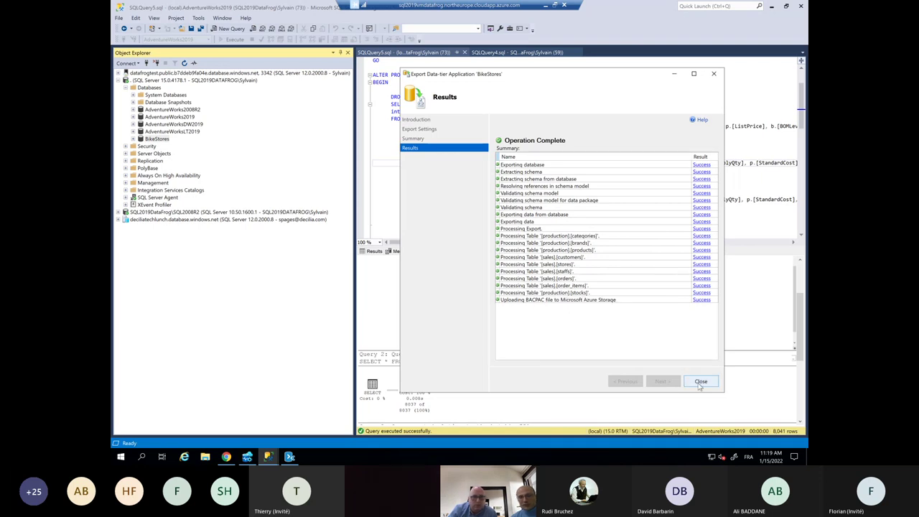
pyautogui.click(700, 382)
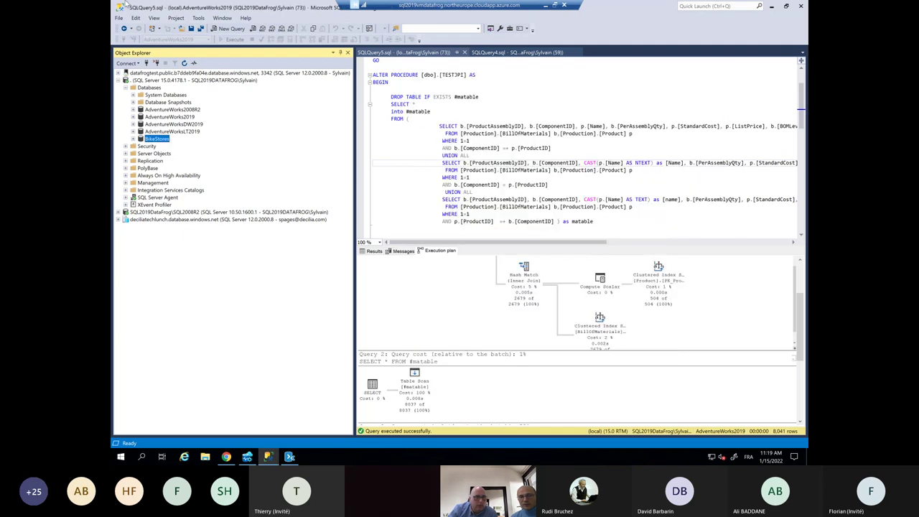
# Step: Collapse the local server and start Import Data-tier Application on datafrogtest's Databases folder
pyautogui.click(126, 80)
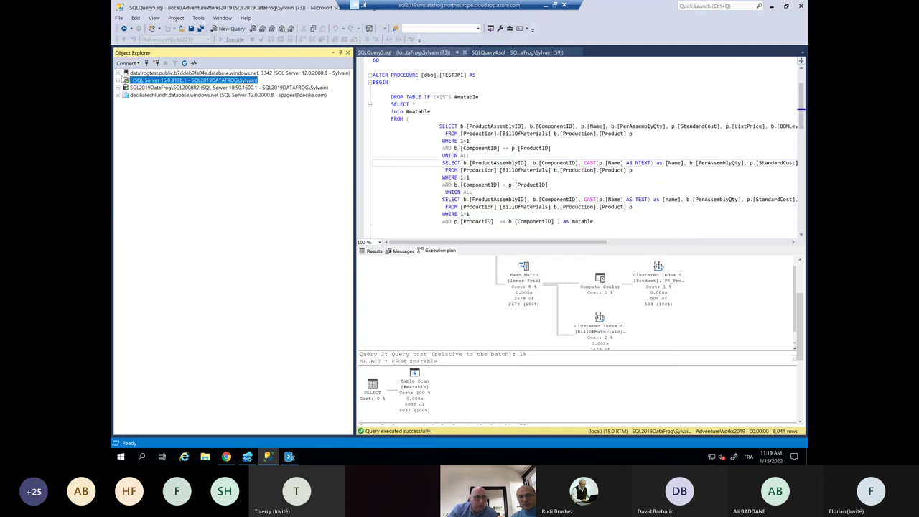
pyautogui.click(120, 72)
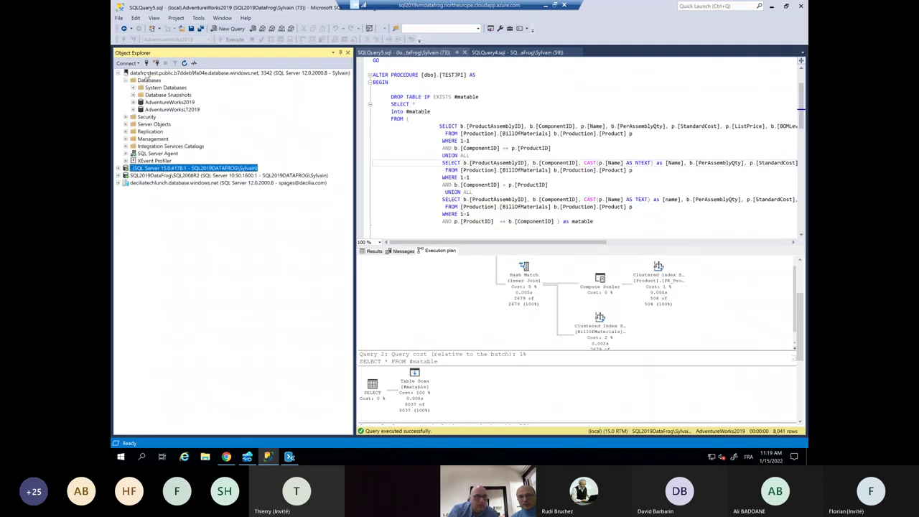
pyautogui.click(172, 72)
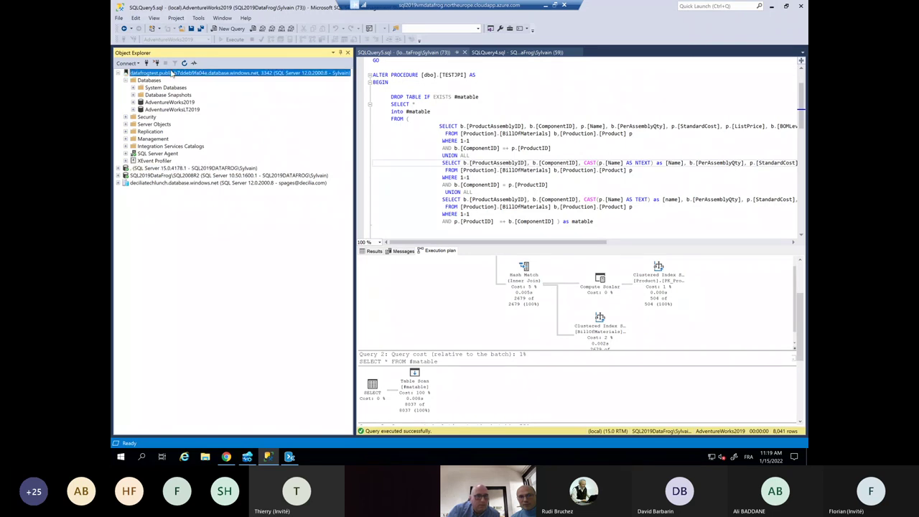
pyautogui.rightClick(174, 75)
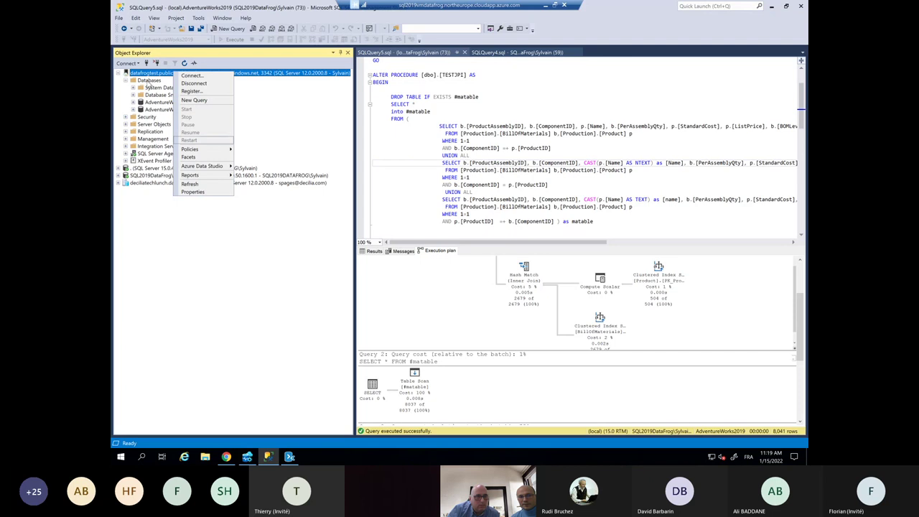
pyautogui.rightClick(149, 81)
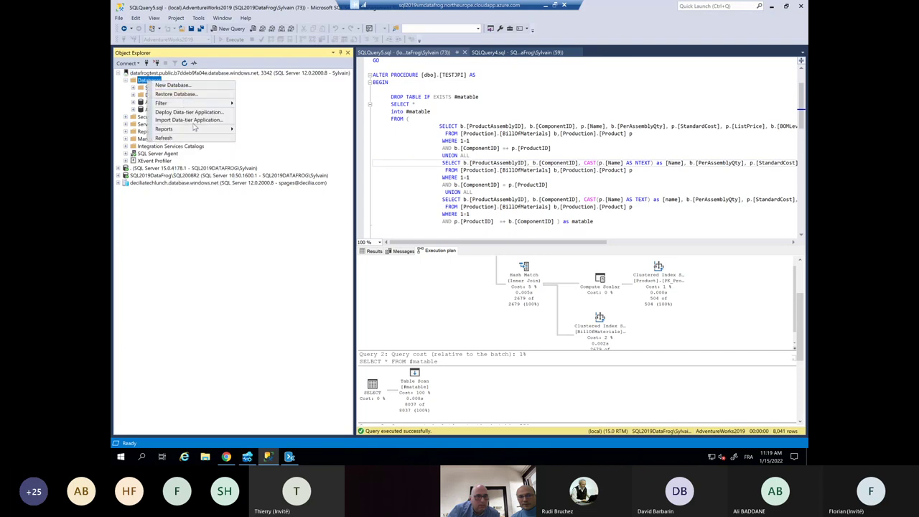
pyautogui.click(190, 120)
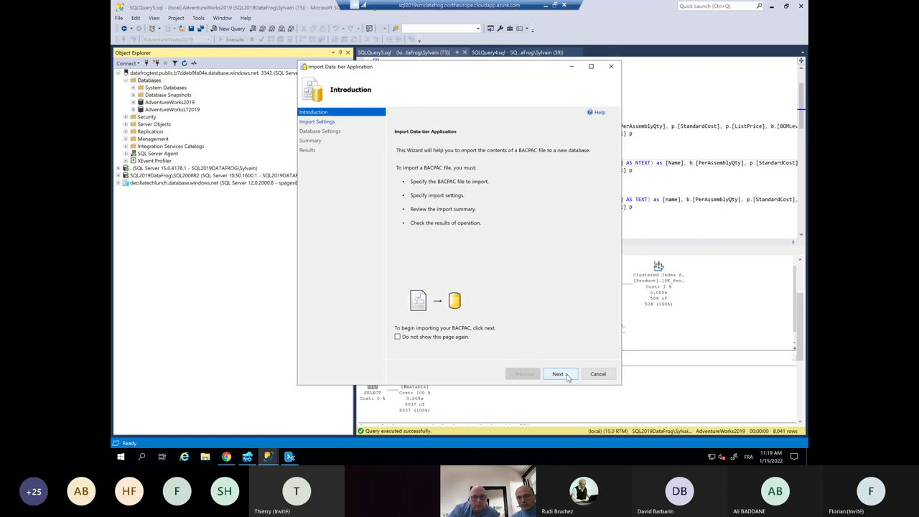
# Step: Import from Azure, connecting to storage account datafrogstorage2 and container backupcontainer
pyautogui.click(560, 374)
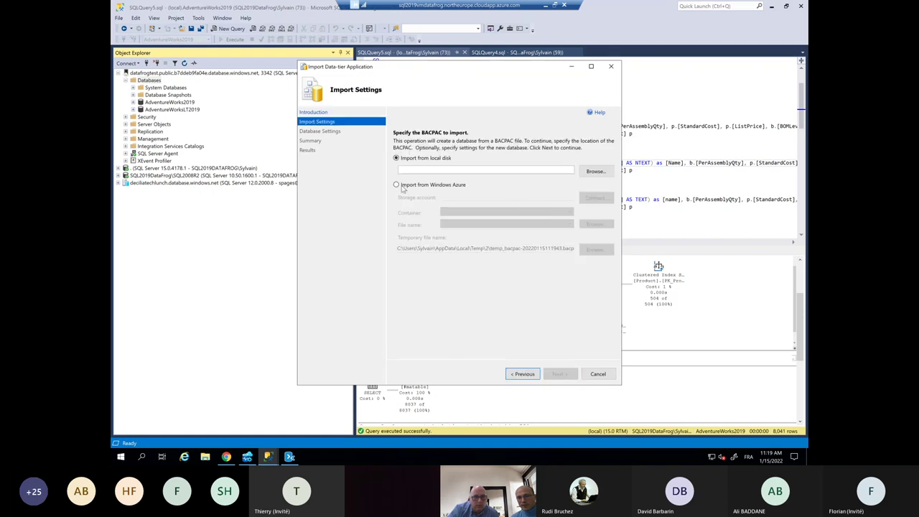
pyautogui.click(400, 185)
pyautogui.click(598, 200)
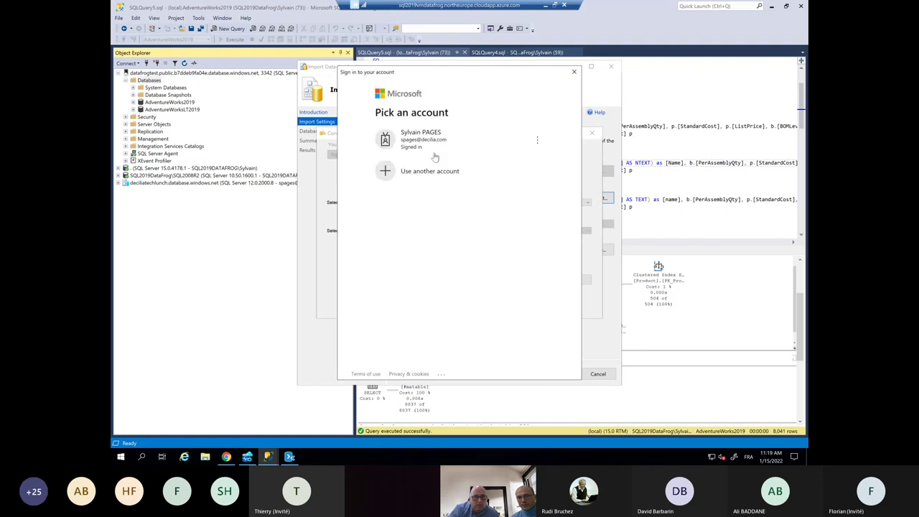
pyautogui.click(427, 150)
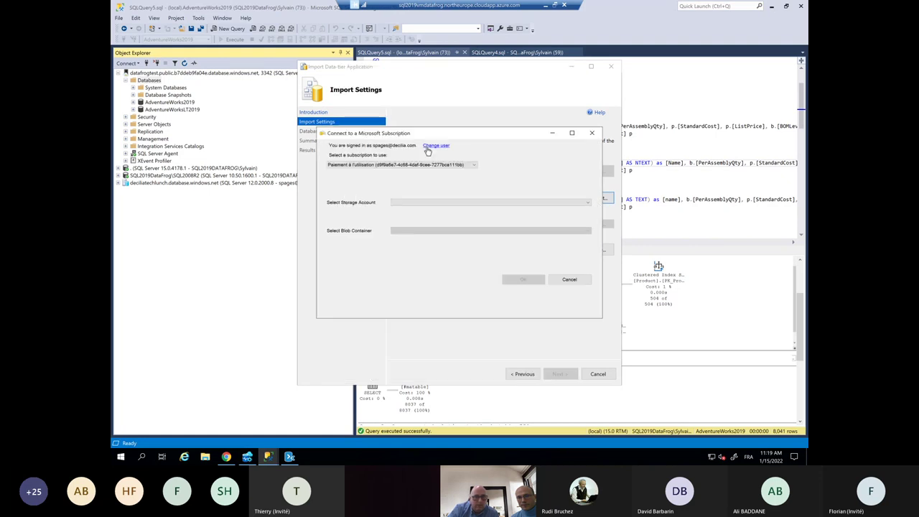
pyautogui.click(419, 205)
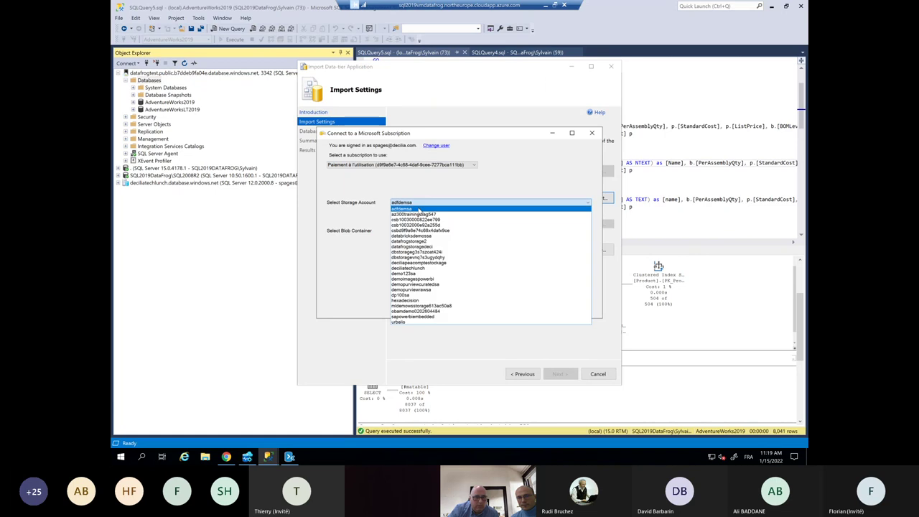
pyautogui.click(420, 241)
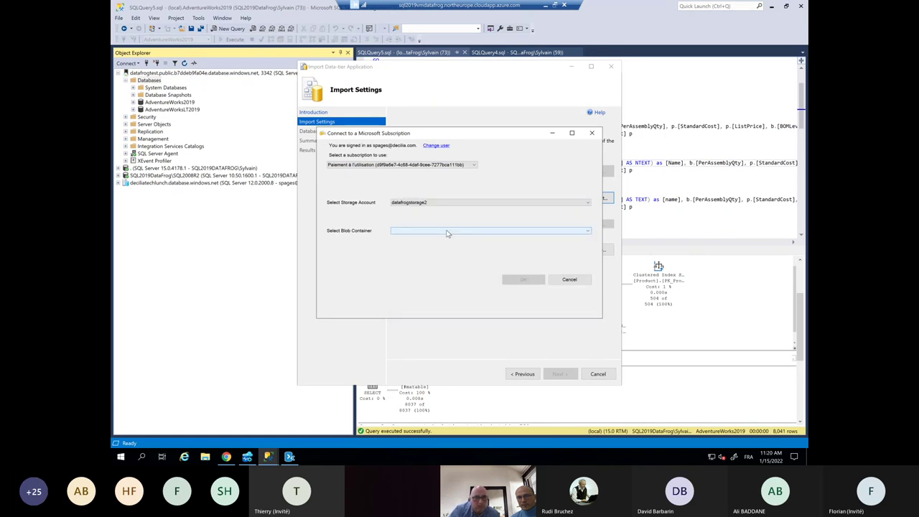
pyautogui.click(447, 233)
pyautogui.click(409, 240)
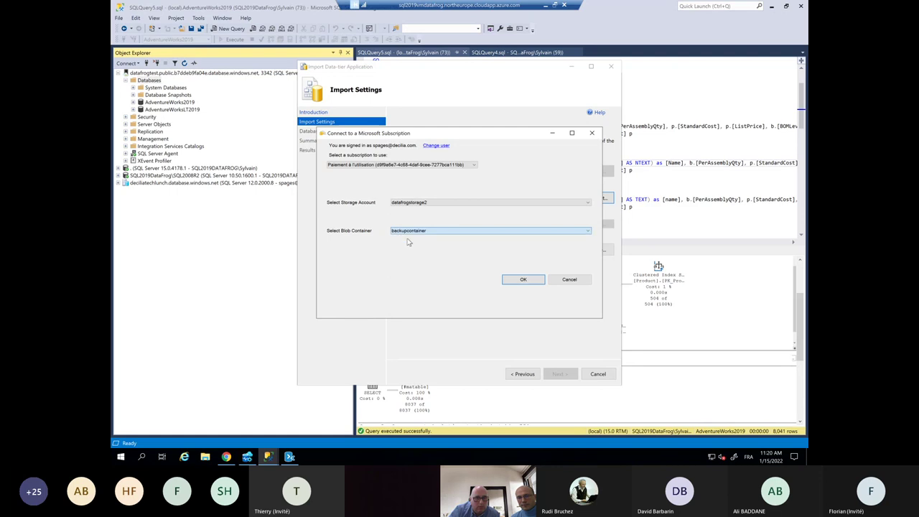
pyautogui.click(530, 279)
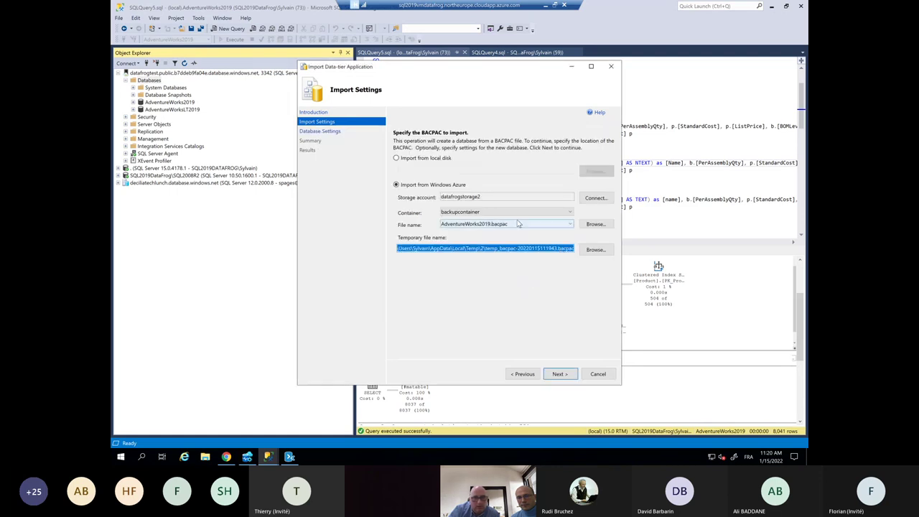
# Step: Select BikeStores.bacpac as the import file and continue to Database Settings
pyautogui.click(569, 227)
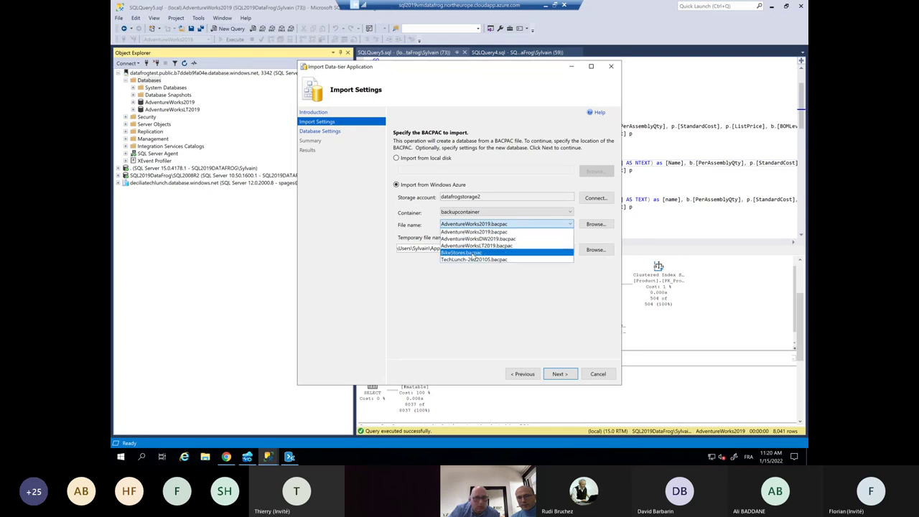
pyautogui.click(472, 255)
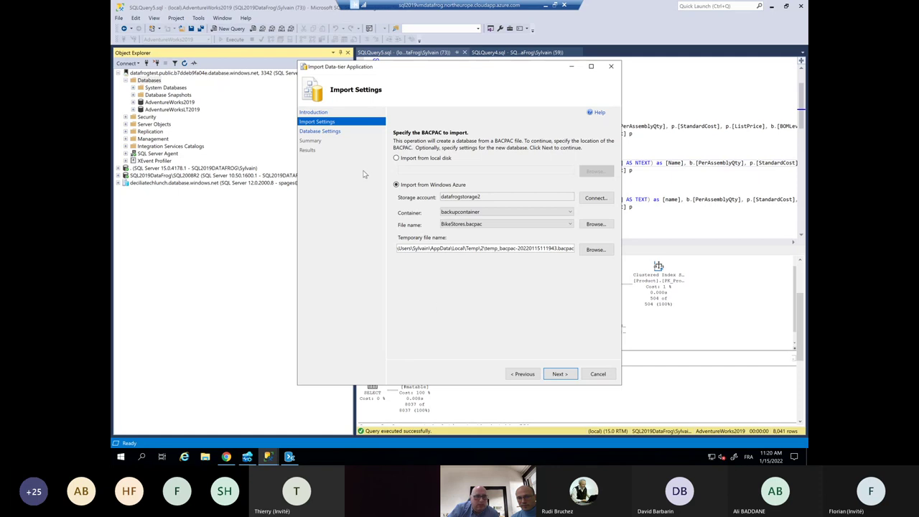
pyautogui.click(560, 374)
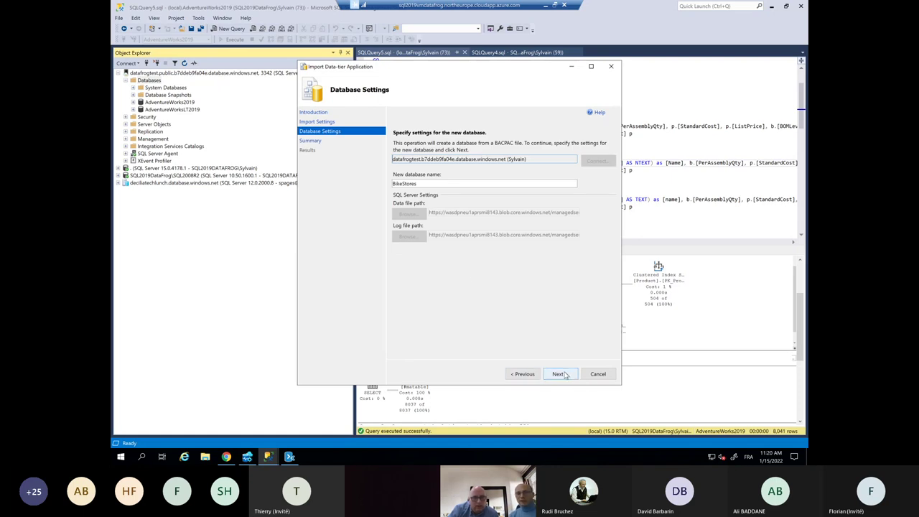
# Step: Rename the new database to BikeStores2019 and start the import from the Summary page
pyautogui.click(431, 183)
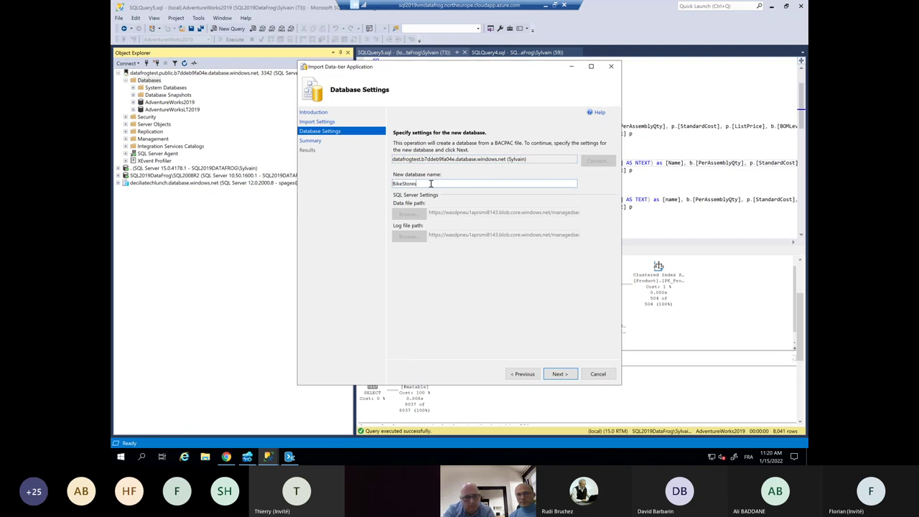
pyautogui.write('2019')
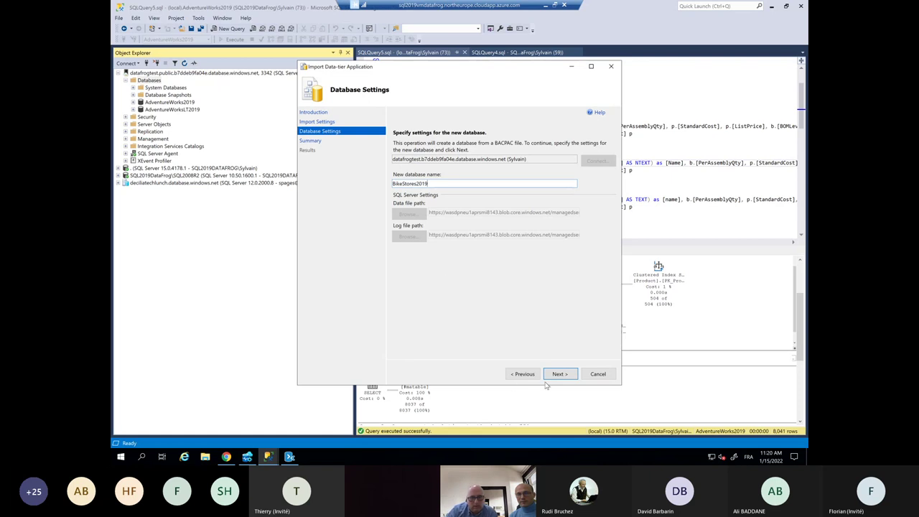
pyautogui.click(566, 378)
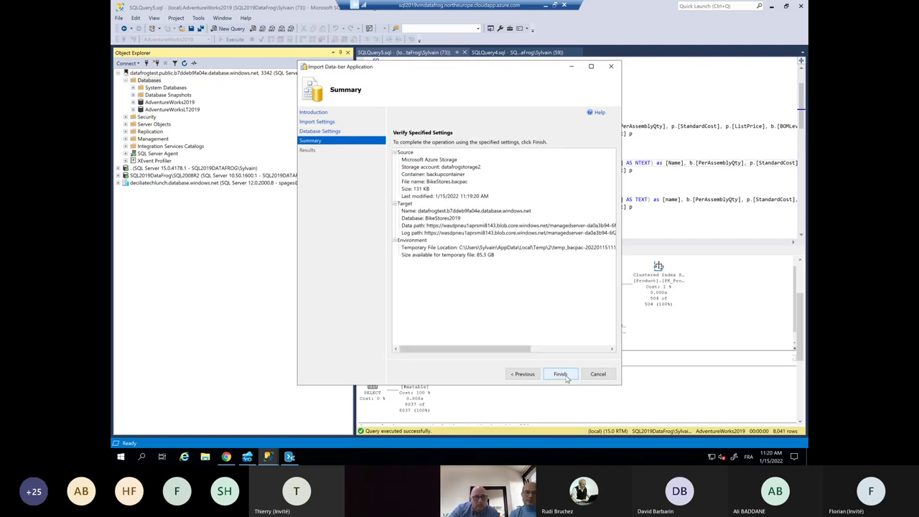
pyautogui.click(565, 377)
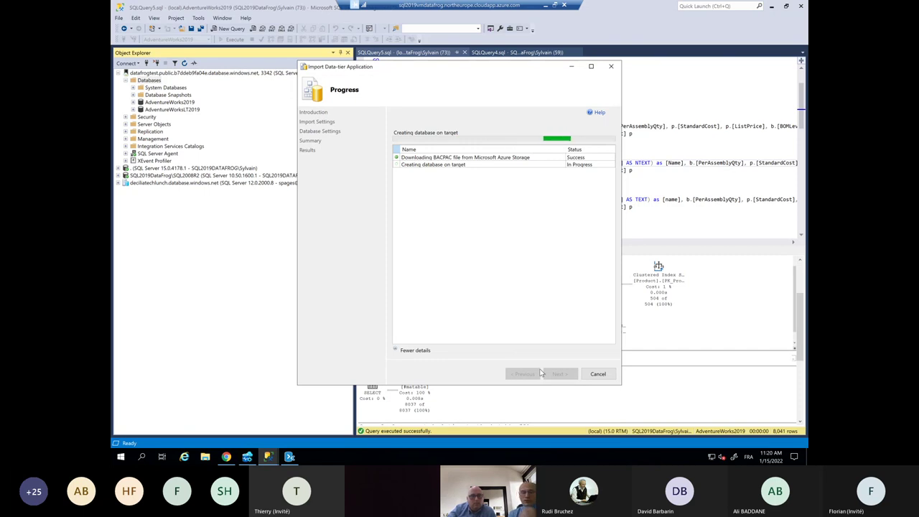
# Step: In Azure Data Studio, launch the Migrate to Azure SQL wizard from SQL2019Datafrog's Manage dashboard
pyautogui.click(248, 457)
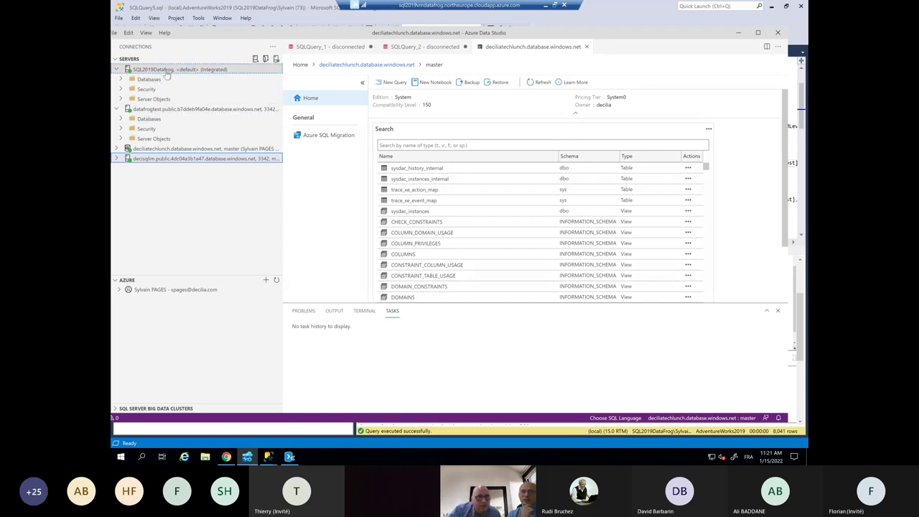
pyautogui.click(165, 70)
pyautogui.rightClick(166, 72)
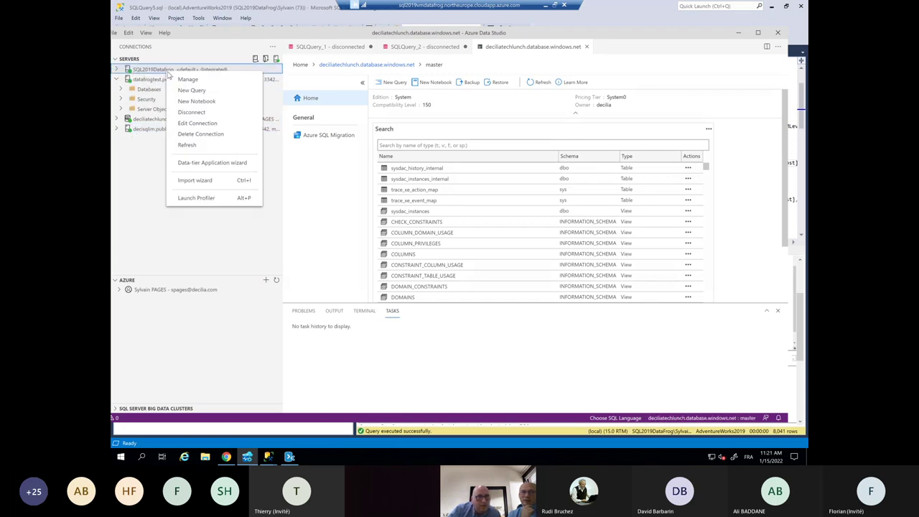
pyautogui.click(188, 80)
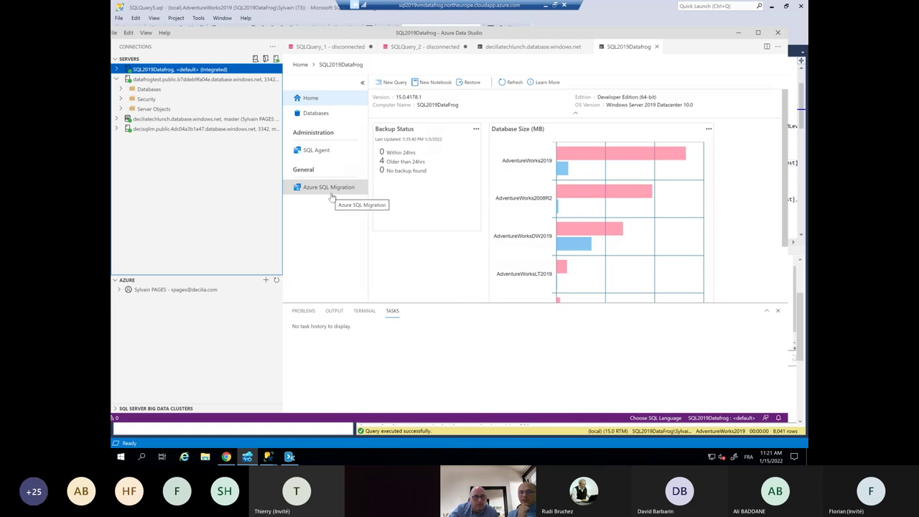
pyautogui.click(332, 191)
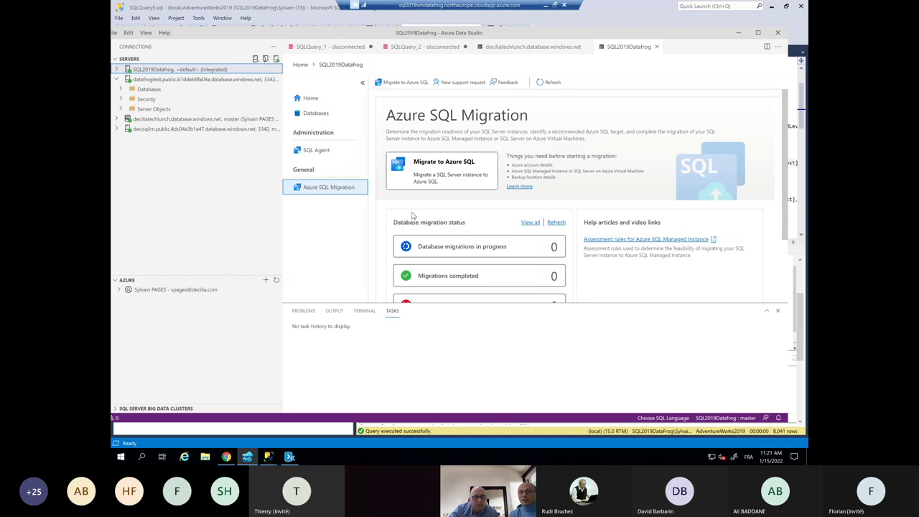
pyautogui.click(425, 180)
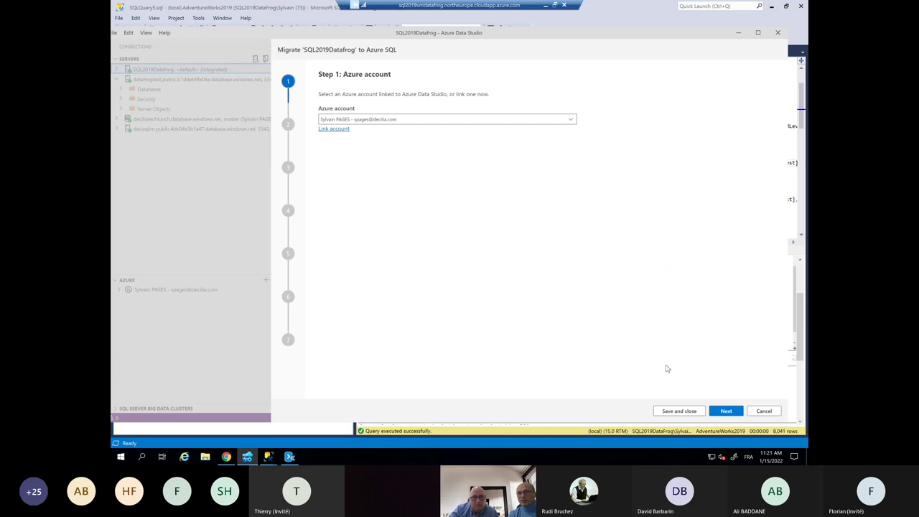
# Step: Pass the Azure account step, tick BikeStores, and select the Azure SQL Managed Instance (PaaS) target
pyautogui.click(727, 412)
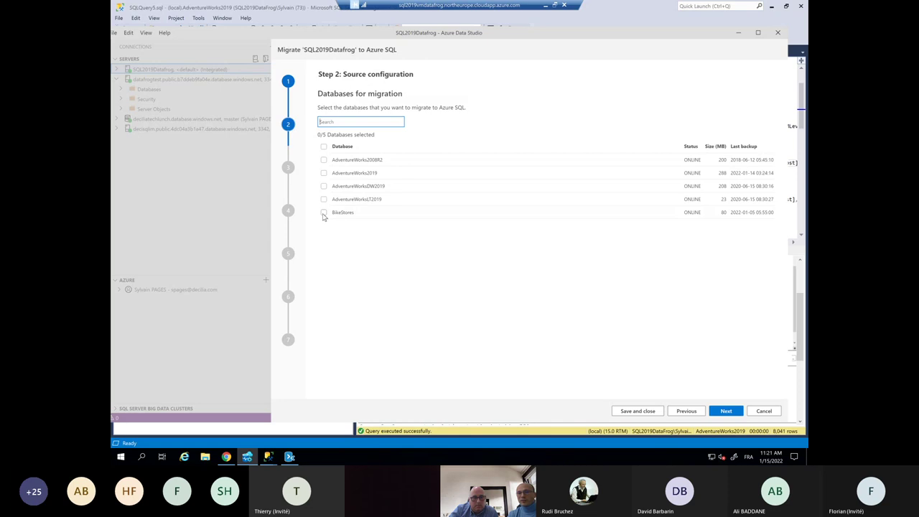
pyautogui.click(323, 214)
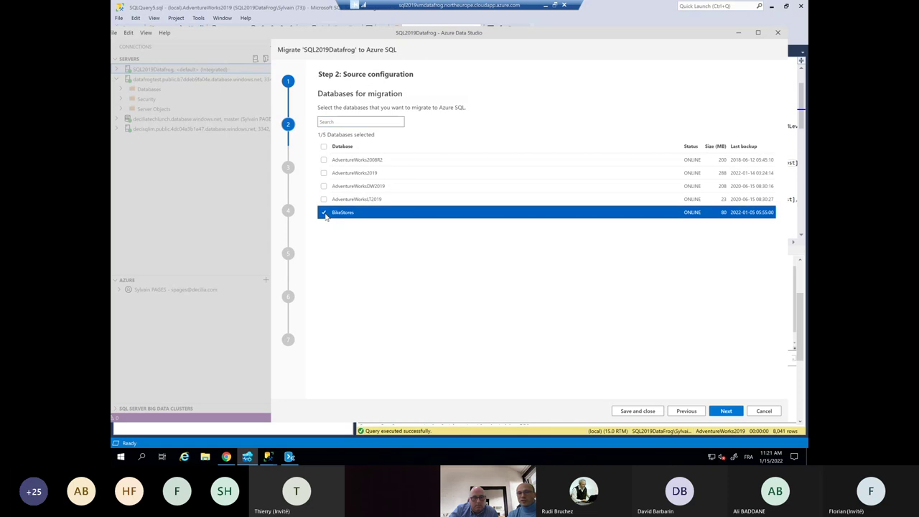
pyautogui.click(732, 414)
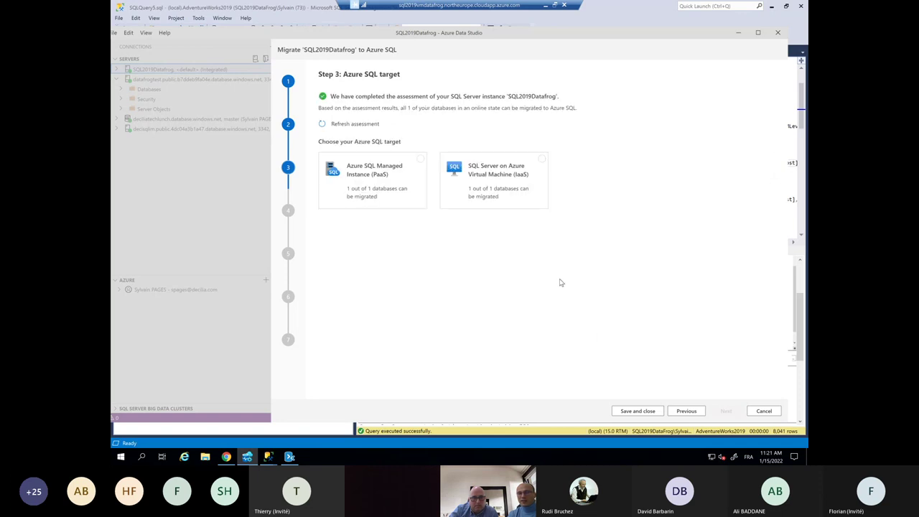
pyautogui.click(397, 185)
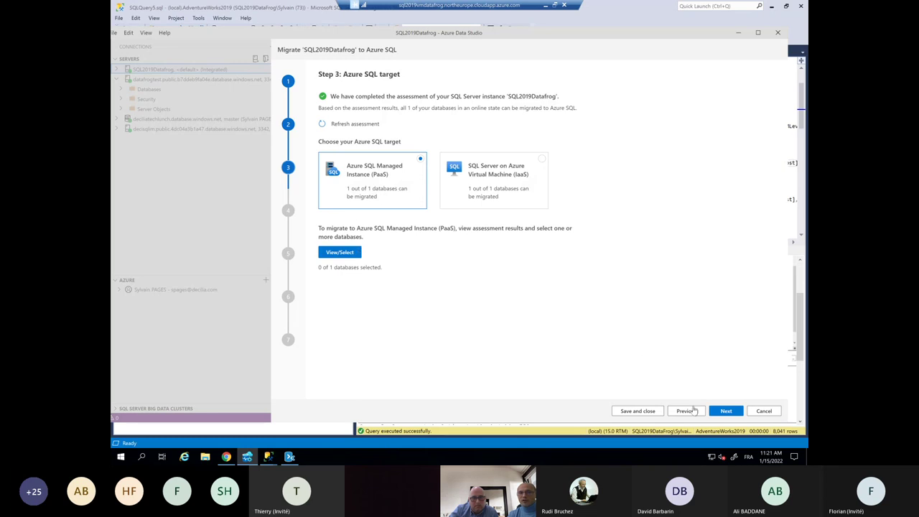
# Step: Confirm BikeStores in the assessment results and set the target location to West Europe
pyautogui.click(337, 251)
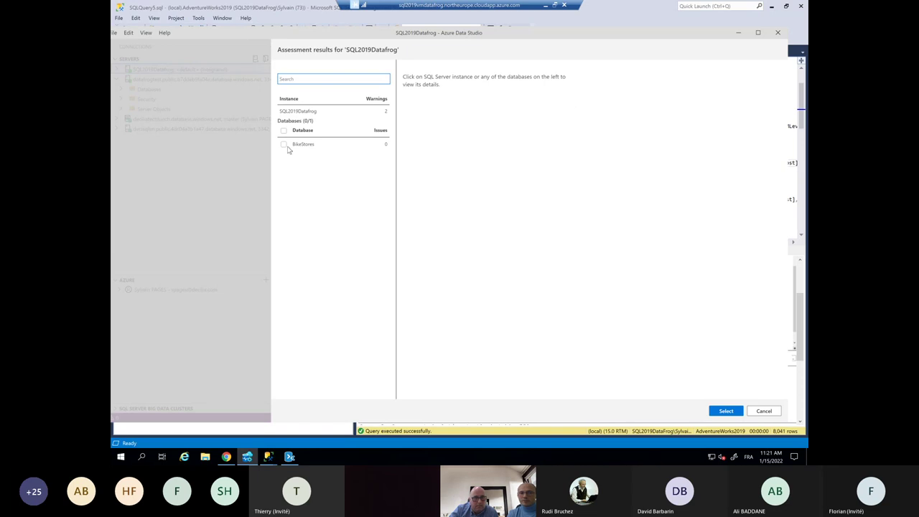
pyautogui.click(284, 145)
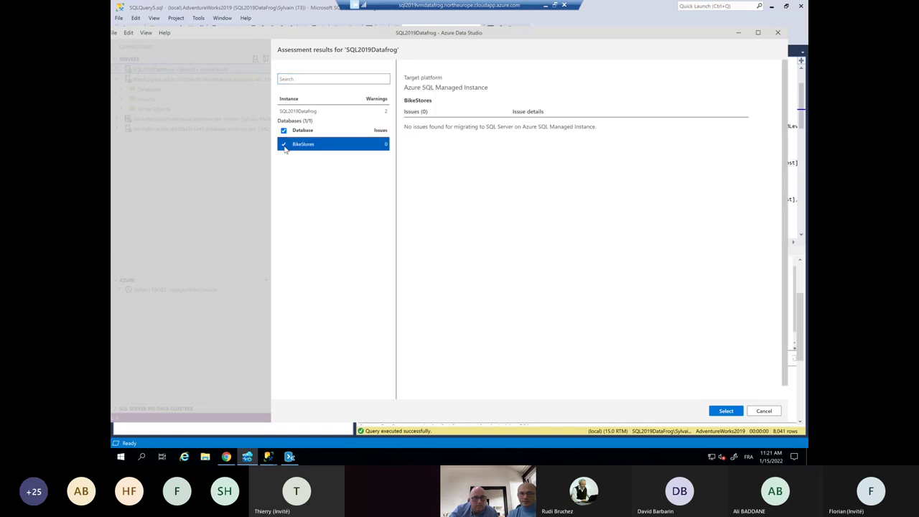
pyautogui.click(726, 411)
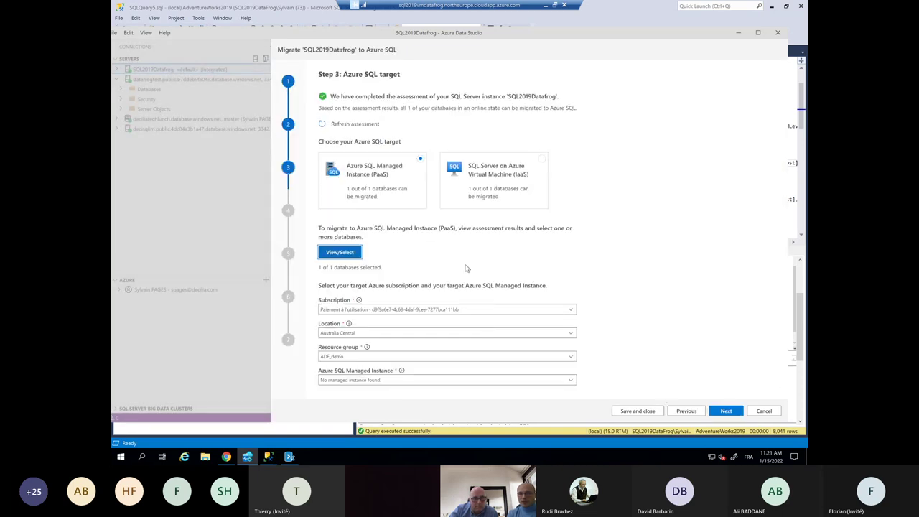
pyautogui.click(387, 332)
pyautogui.scroll(-15, 357, 372)
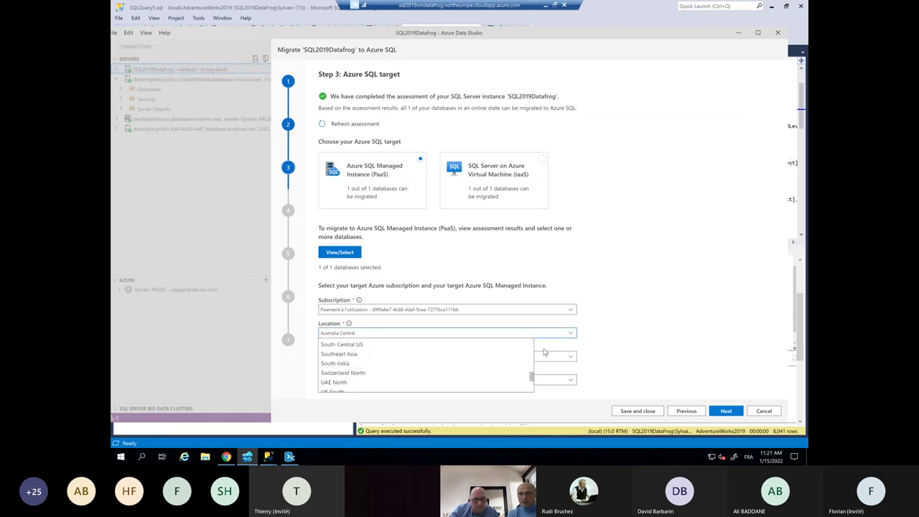
pyautogui.scroll(-2, 327, 360)
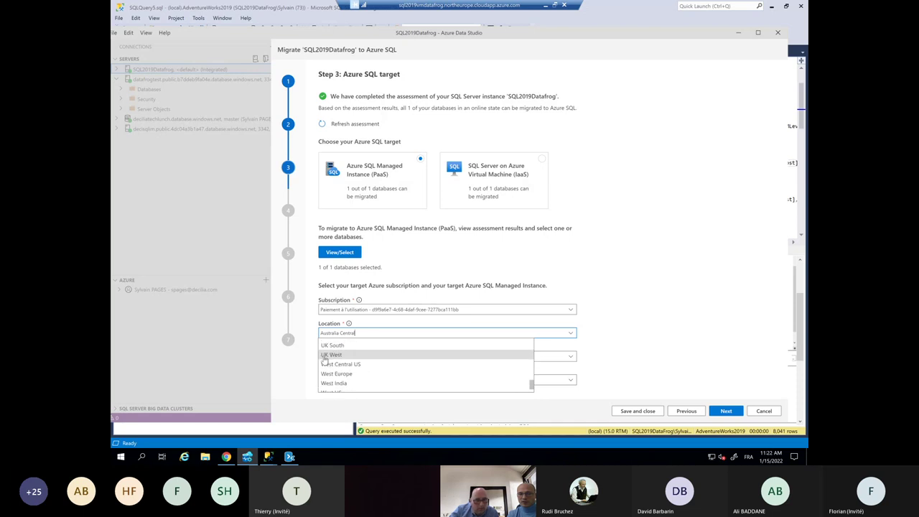
pyautogui.click(360, 374)
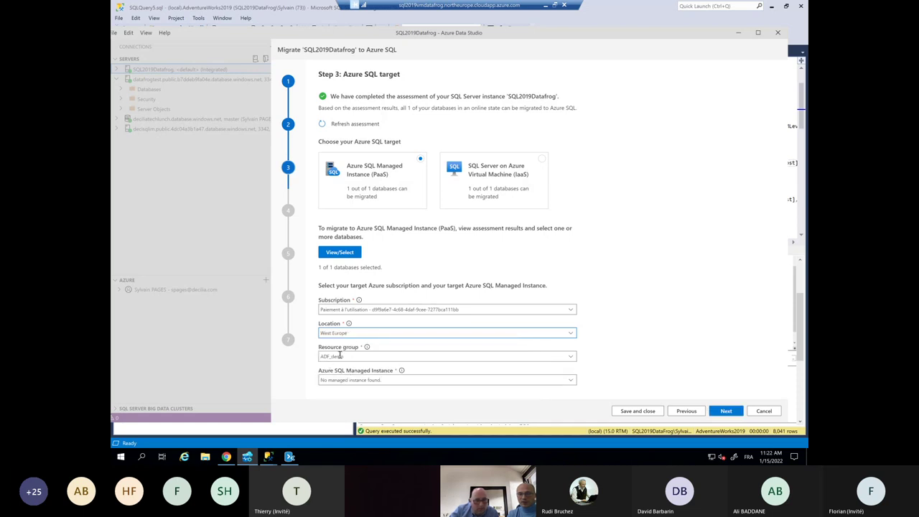
# Step: Pick resource group Deci-TechLunch and managed instance decisqlim, then continue to migration mode
pyautogui.click(340, 355)
pyautogui.scroll(-2, 347, 385)
pyautogui.scroll(-1, 347, 385)
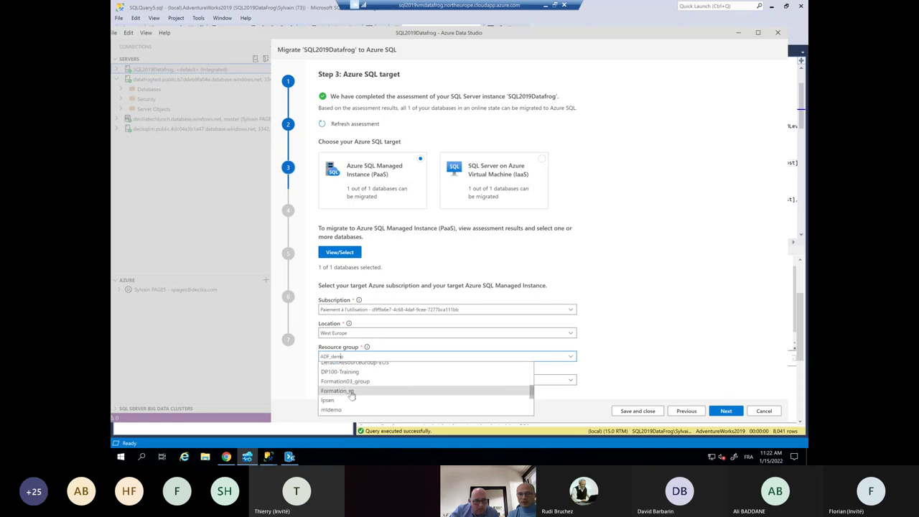
pyautogui.scroll(3, 350, 394)
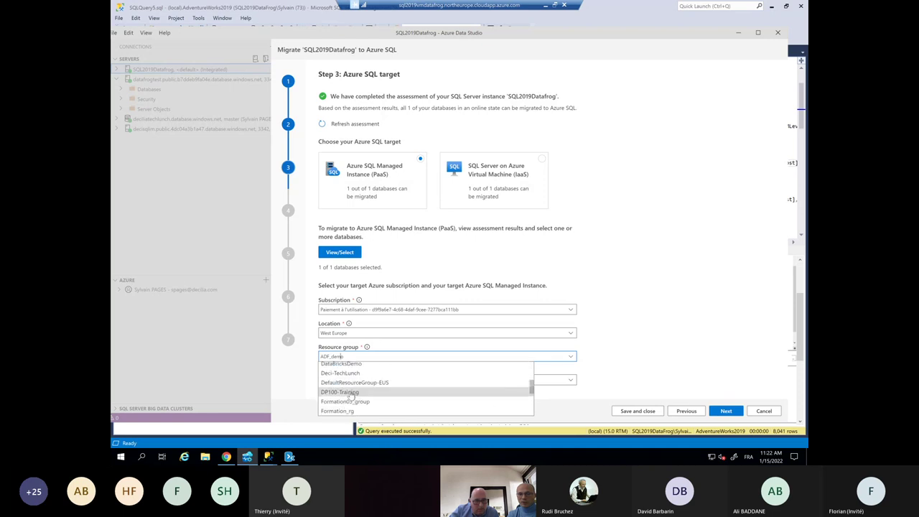
pyautogui.click(352, 381)
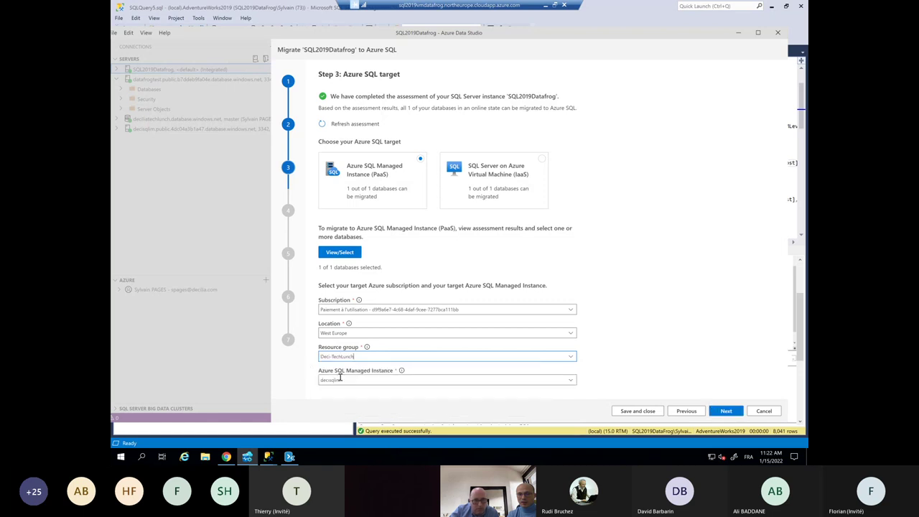
pyautogui.click(342, 383)
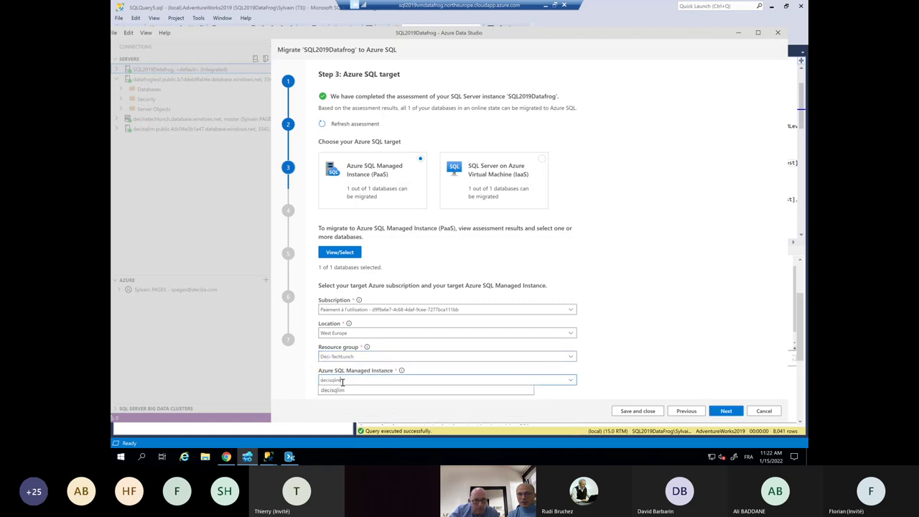
pyautogui.click(405, 392)
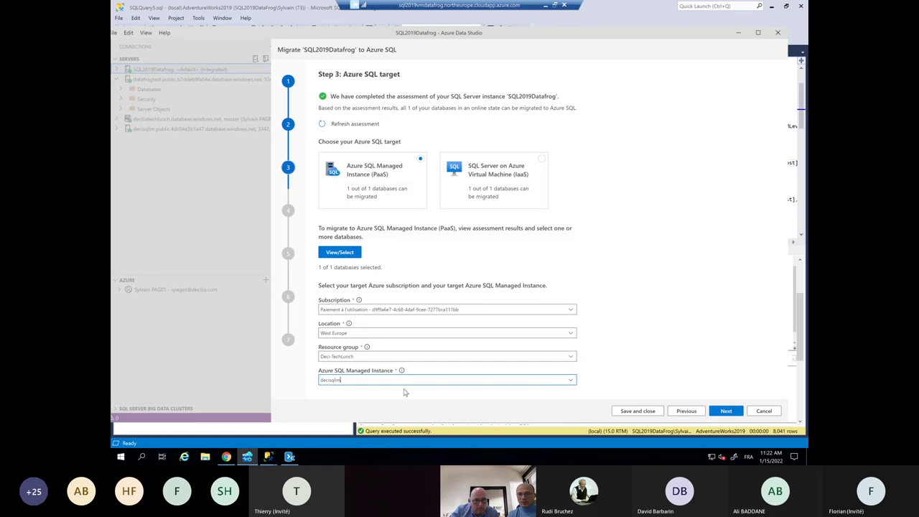
pyautogui.click(729, 411)
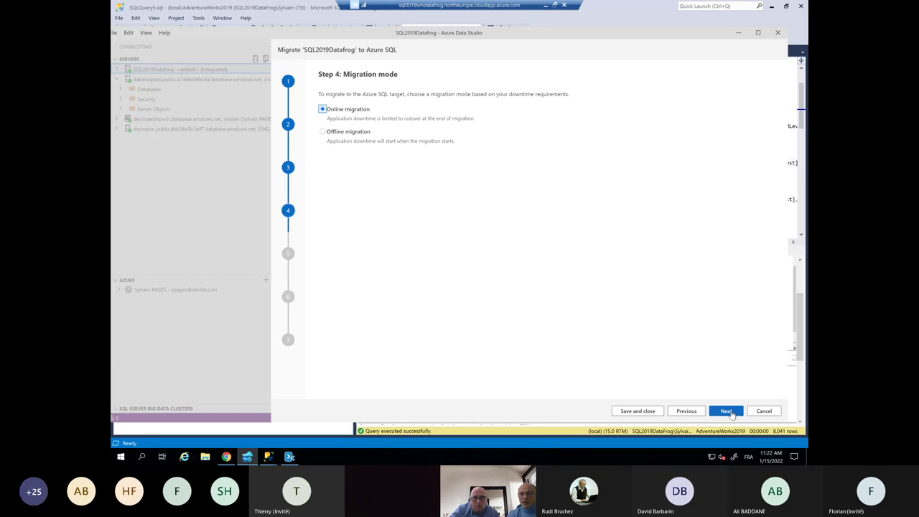
# Step: Keep online migration and take BikeStores backups from an Azure blob container in Deci-TechLunch
pyautogui.click(727, 411)
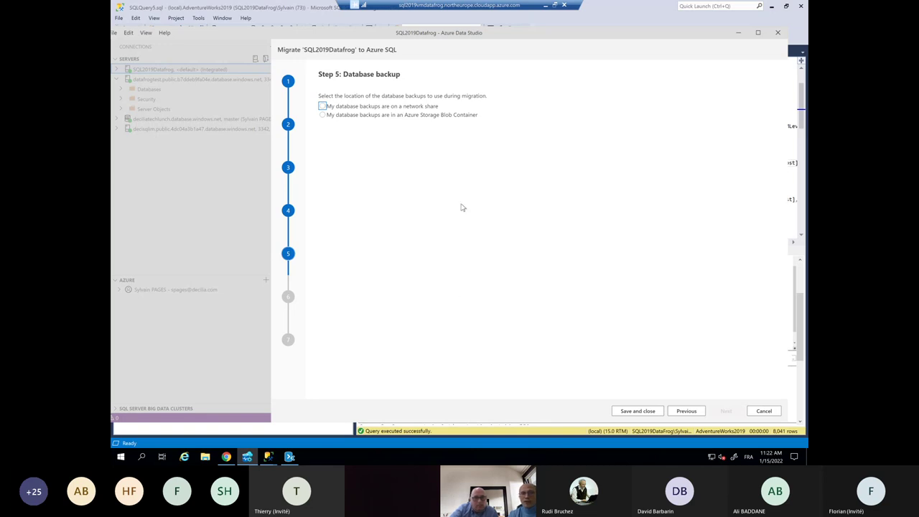
pyautogui.click(401, 120)
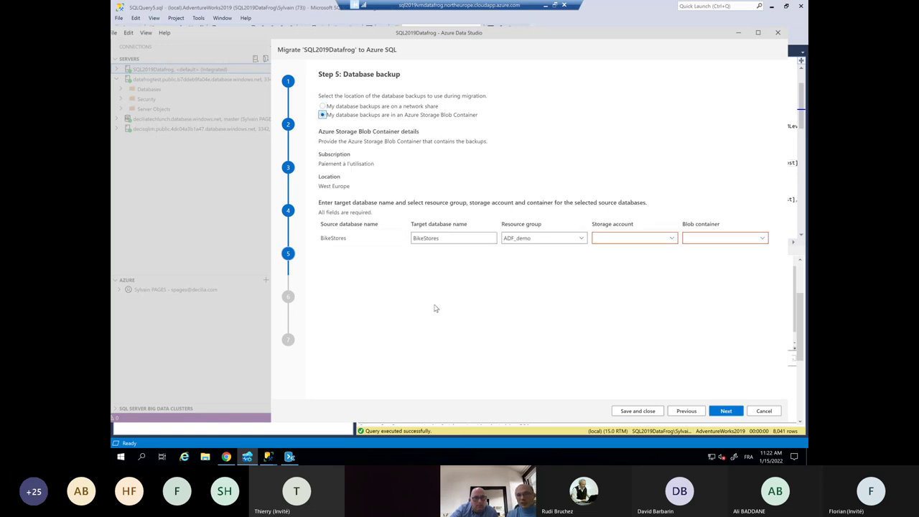
pyautogui.click(540, 241)
pyautogui.scroll(-3, 537, 280)
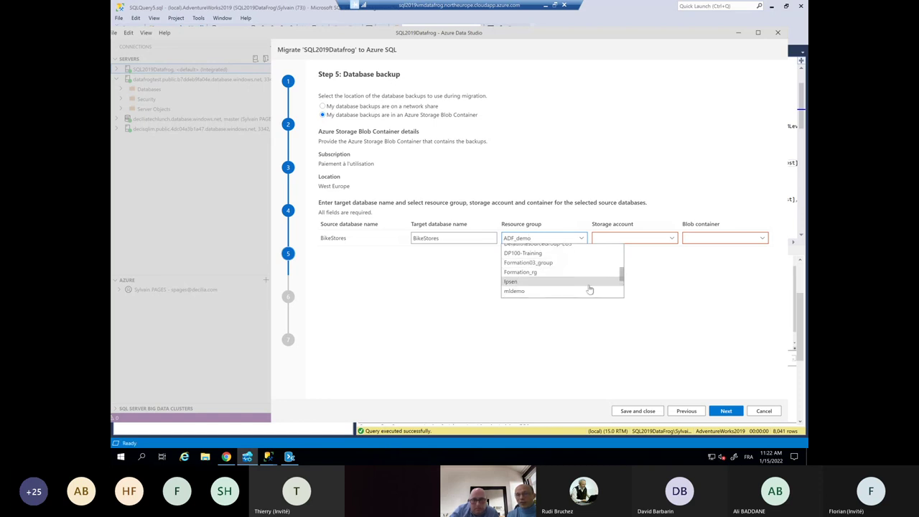
pyautogui.moveTo(624, 279); pyautogui.dragTo(624, 264)
pyautogui.click(517, 272)
# Step: Choose storage account datafrogstoragedeci and the backups container, then continue
pyautogui.click(608, 238)
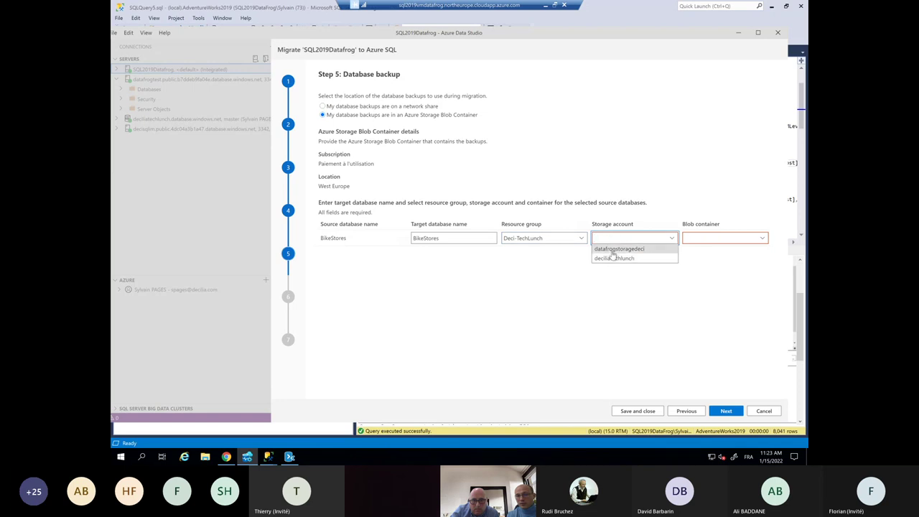
pyautogui.click(613, 250)
pyautogui.click(690, 239)
pyautogui.click(697, 249)
pyautogui.click(628, 242)
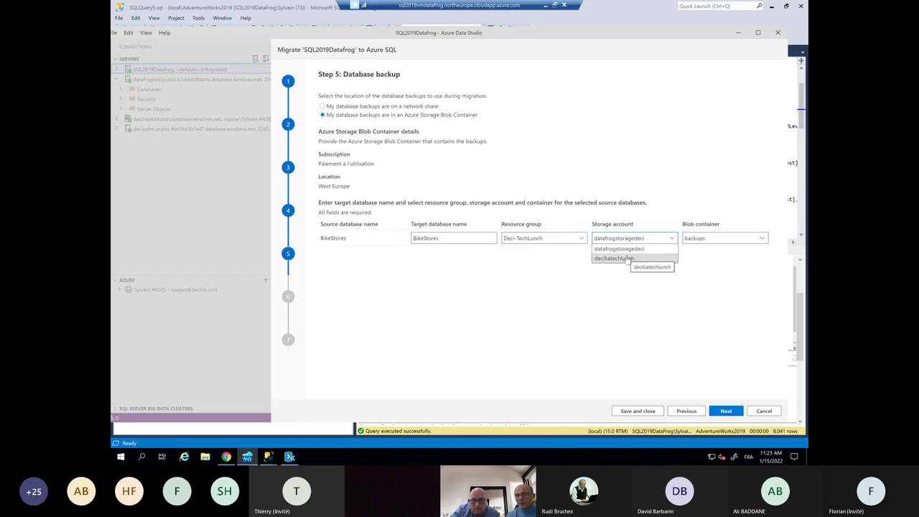
pyautogui.click(627, 249)
pyautogui.click(724, 413)
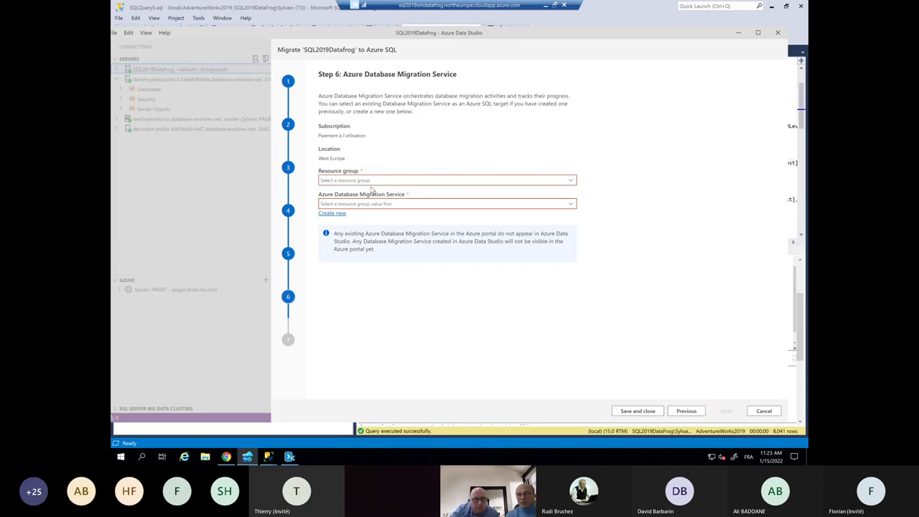
# Step: Use DataFrogMigrationService from resource group Deci-TechLunch, cancelling the new-service form
pyautogui.click(380, 181)
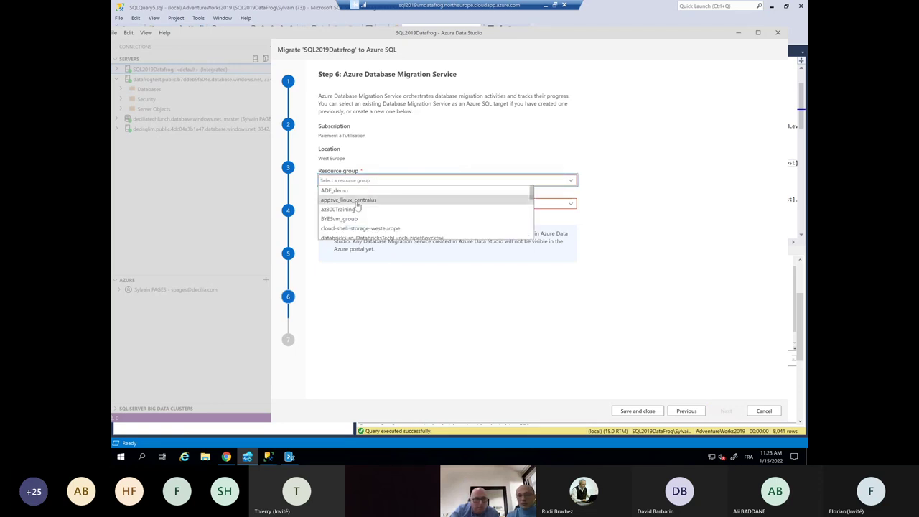
pyautogui.scroll(-2, 358, 207)
pyautogui.click(359, 210)
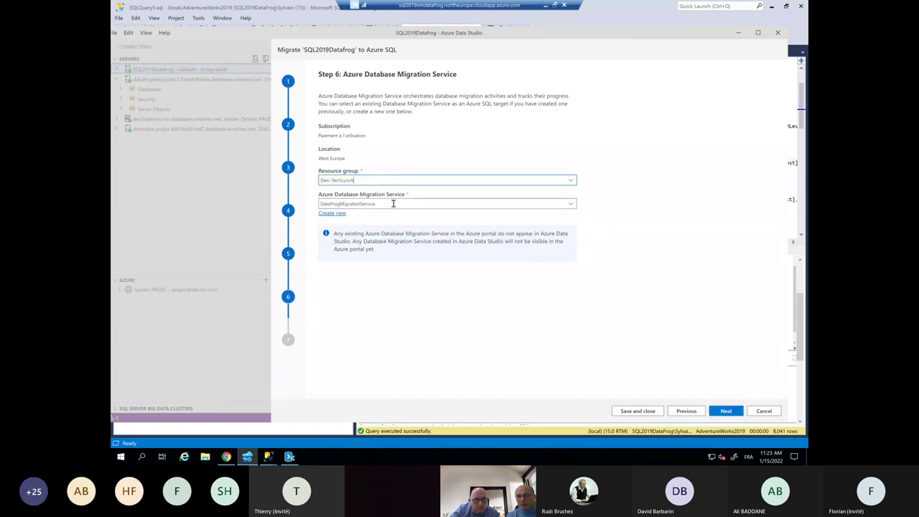
pyautogui.click(334, 215)
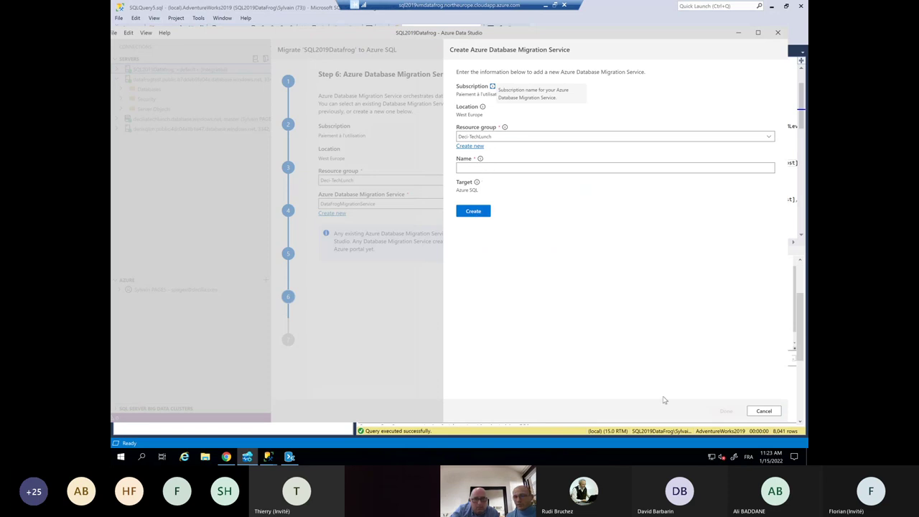
pyautogui.click(762, 412)
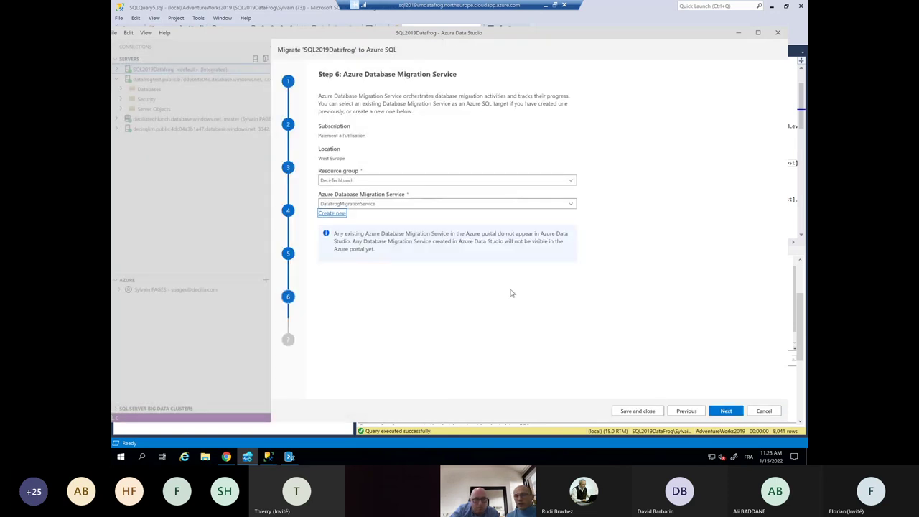
# Step: Review the summary, start the BikeStores migration to decisqlim, and return to Management Studio
pyautogui.click(728, 411)
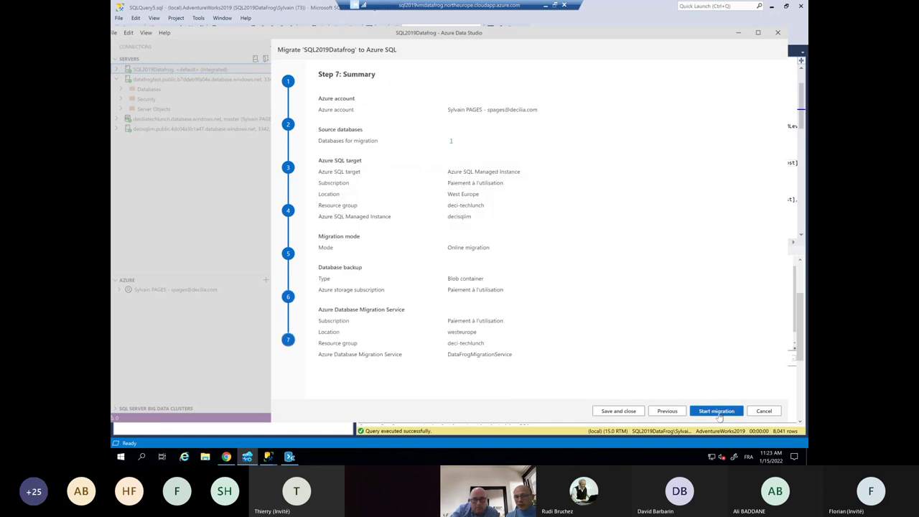
pyautogui.click(717, 412)
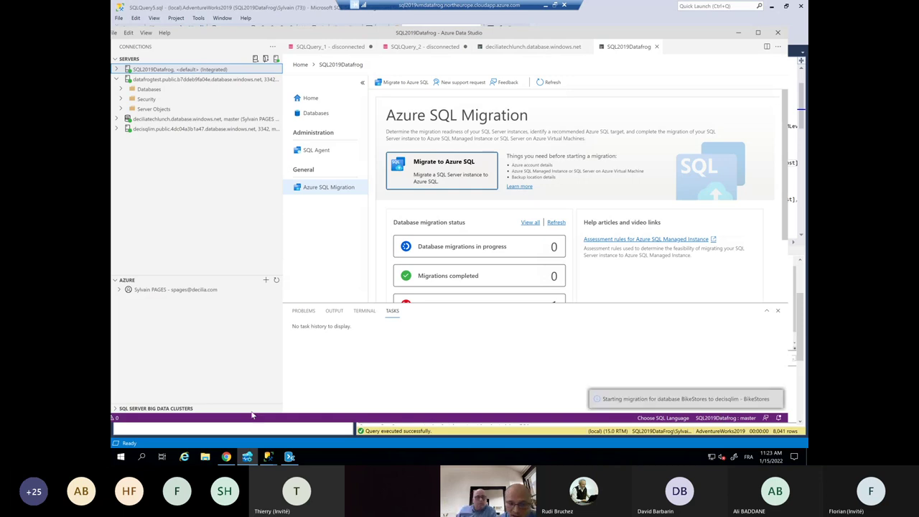
pyautogui.moveTo(272, 458)
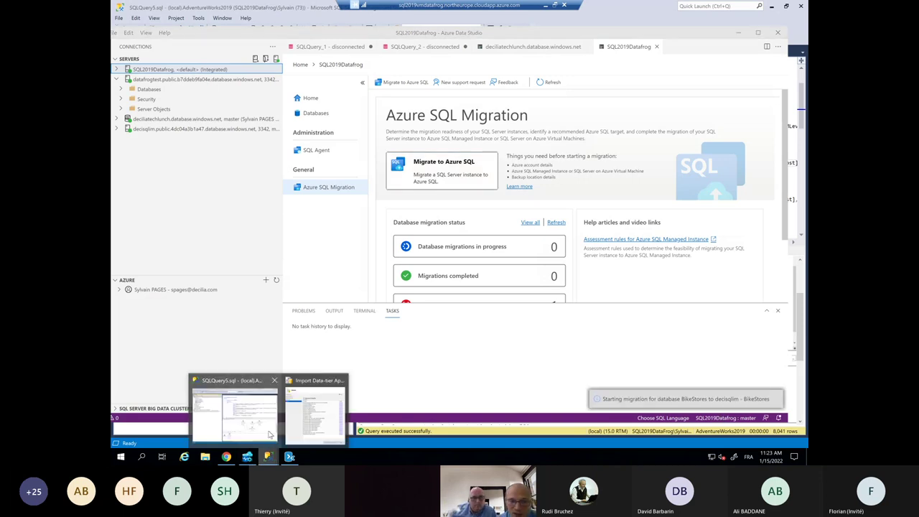
pyautogui.click(235, 409)
# Step: Begin a Restore Database on the Databases folder and add a backup device location
pyautogui.rightClick(145, 72)
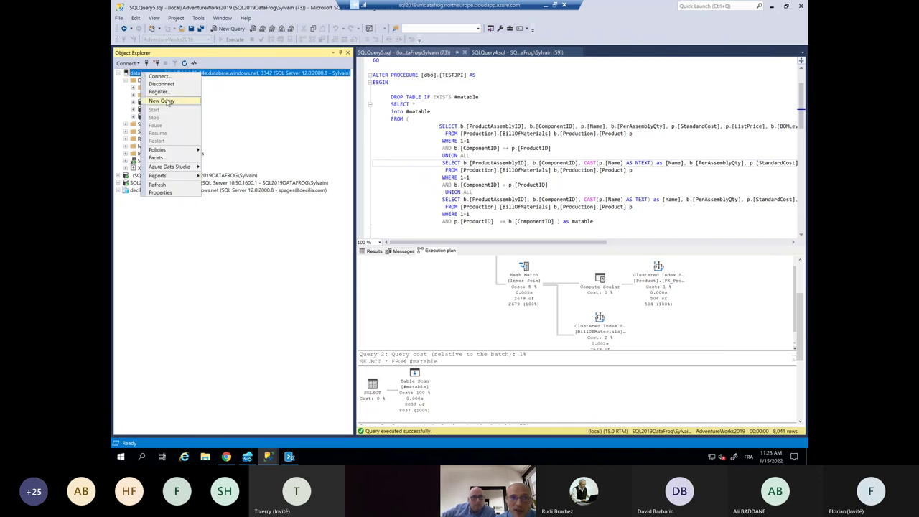
pyautogui.click(144, 80)
pyautogui.rightClick(144, 80)
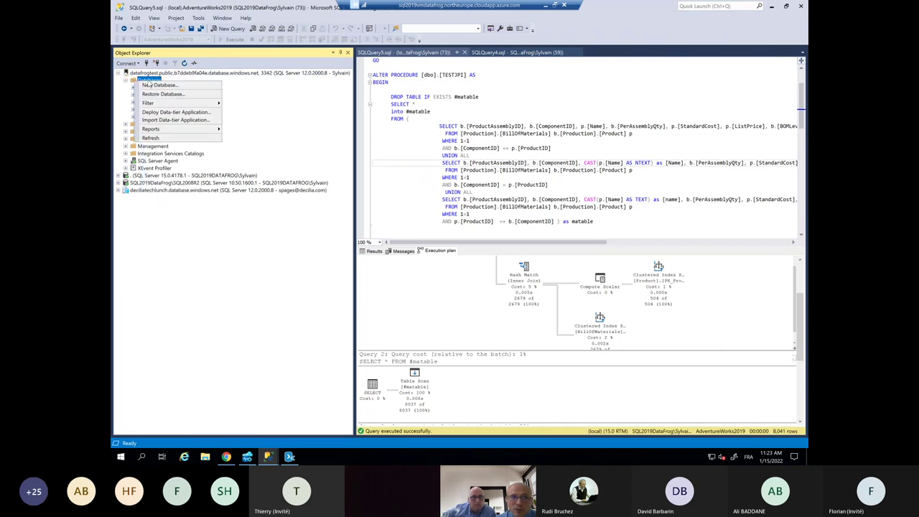
pyautogui.click(163, 94)
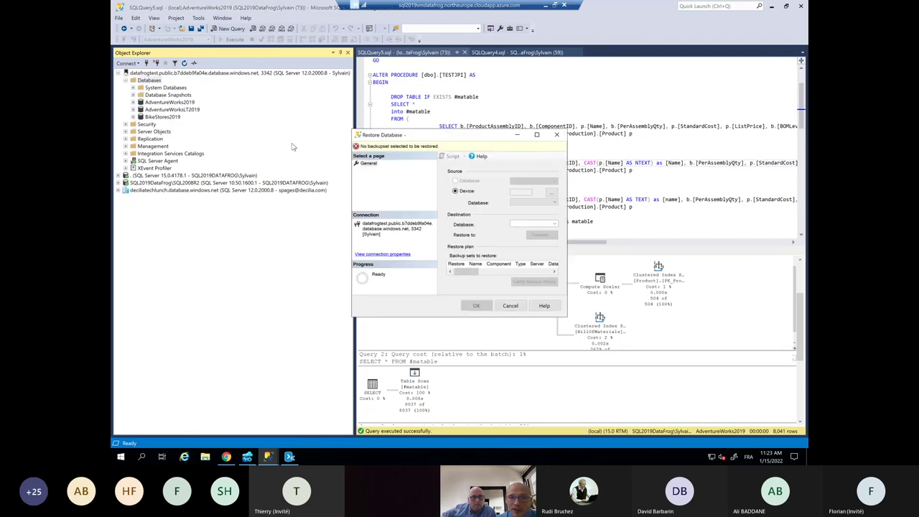
pyautogui.click(551, 194)
pyautogui.click(549, 201)
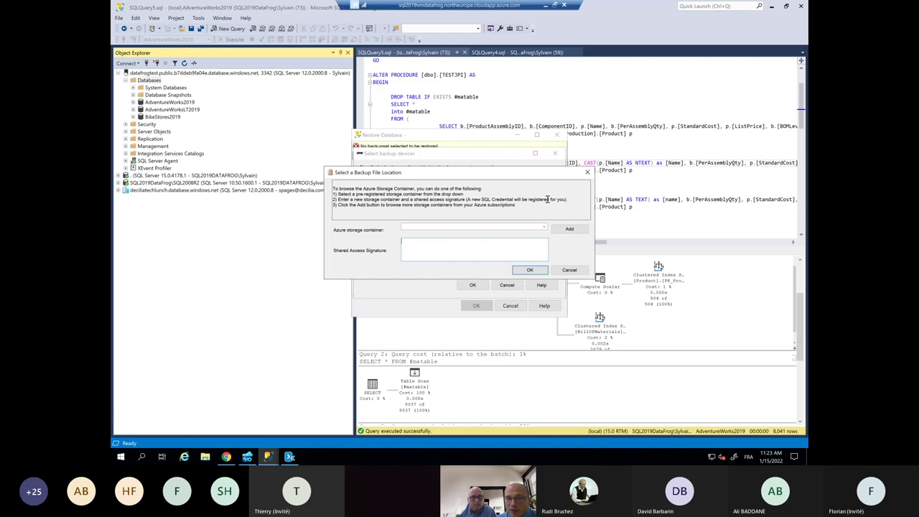
# Step: Sign in and view datafrogstorage2's backupcontainer, then close the dialog and minimize the remote session
pyautogui.click(543, 227)
pyautogui.click(569, 230)
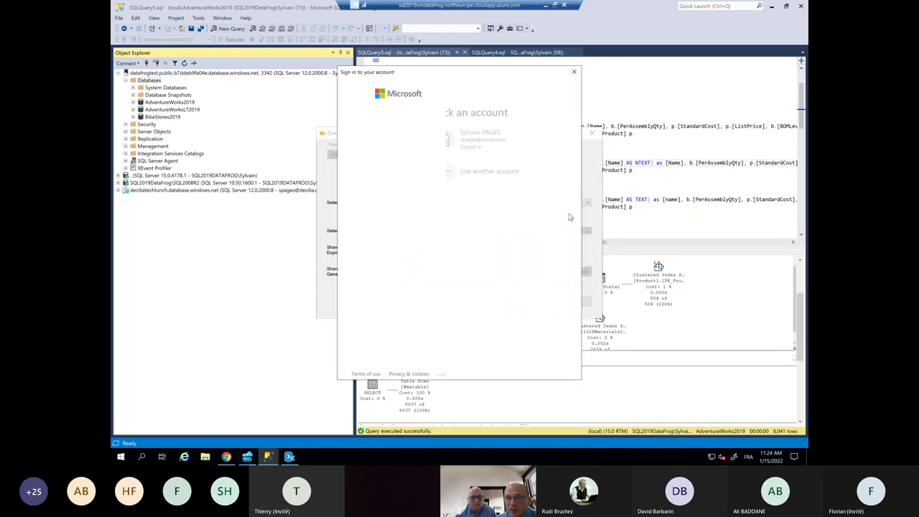
pyautogui.click(423, 138)
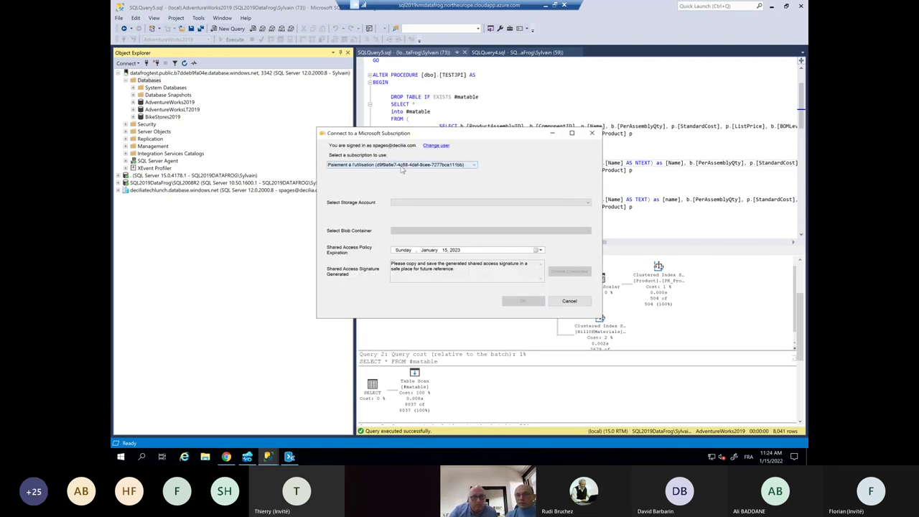
pyautogui.click(496, 203)
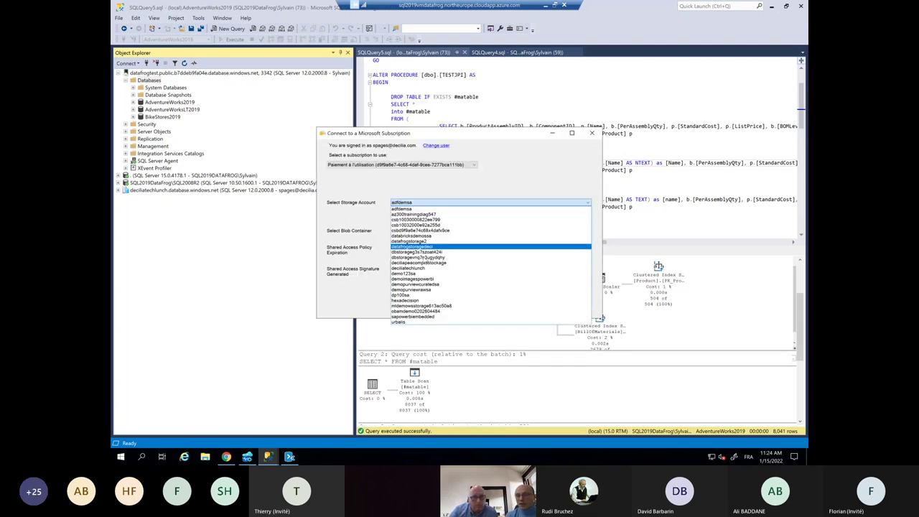
pyautogui.click(423, 242)
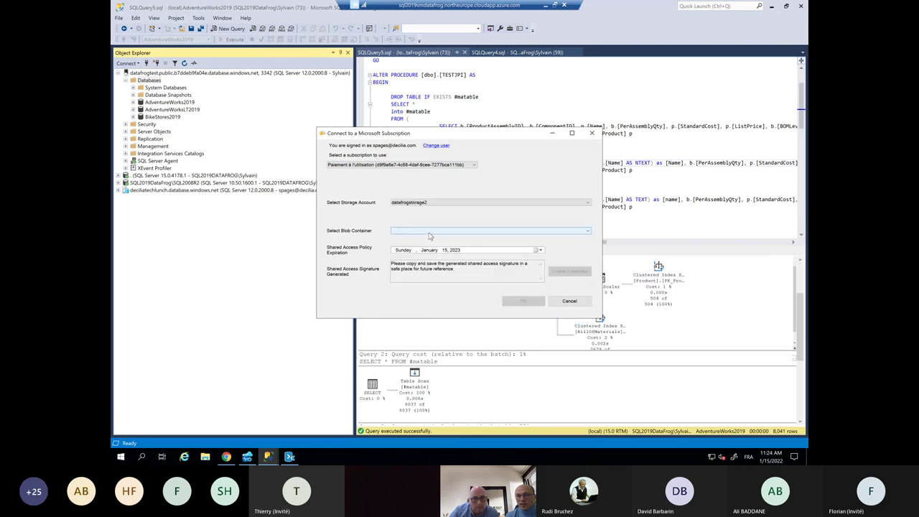
pyautogui.click(430, 232)
pyautogui.click(430, 237)
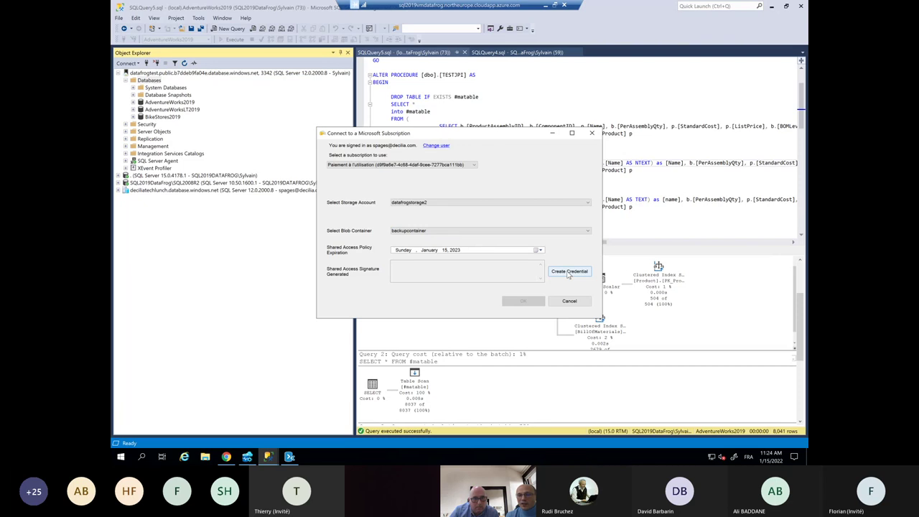
pyautogui.click(471, 233)
pyautogui.click(470, 235)
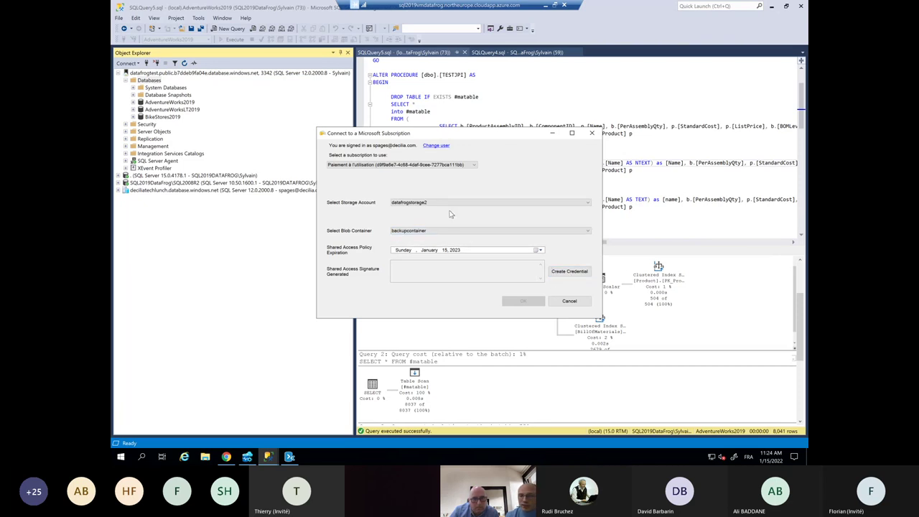
pyautogui.click(569, 302)
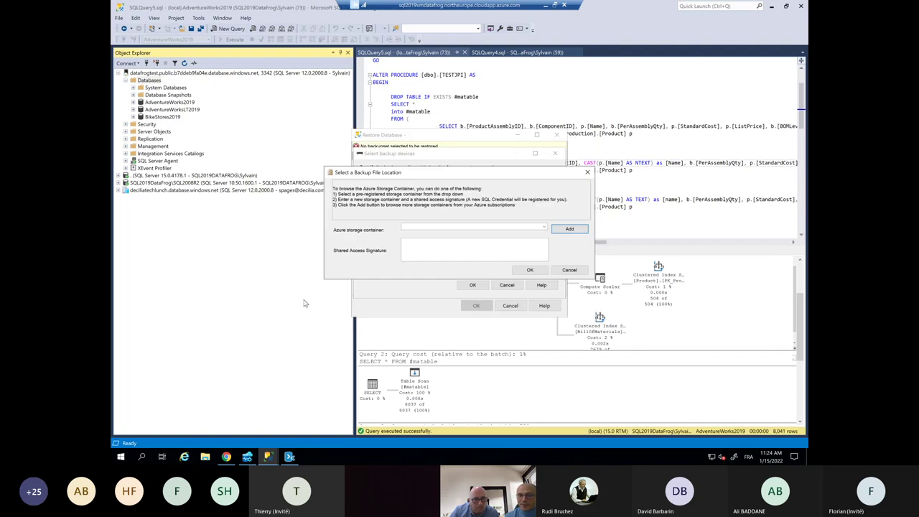
pyautogui.click(545, 6)
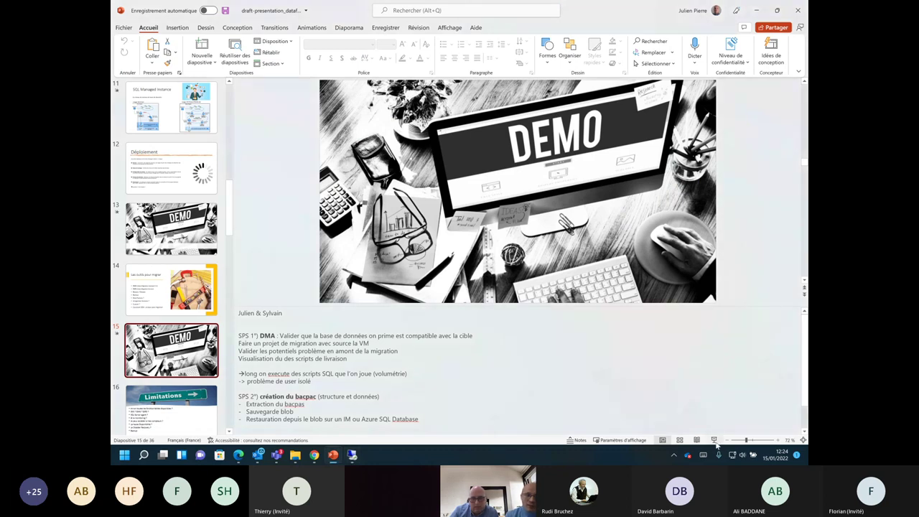
# Step: Present the deck full screen from the DEMO slide and advance to the Limitations slide
pyautogui.click(715, 442)
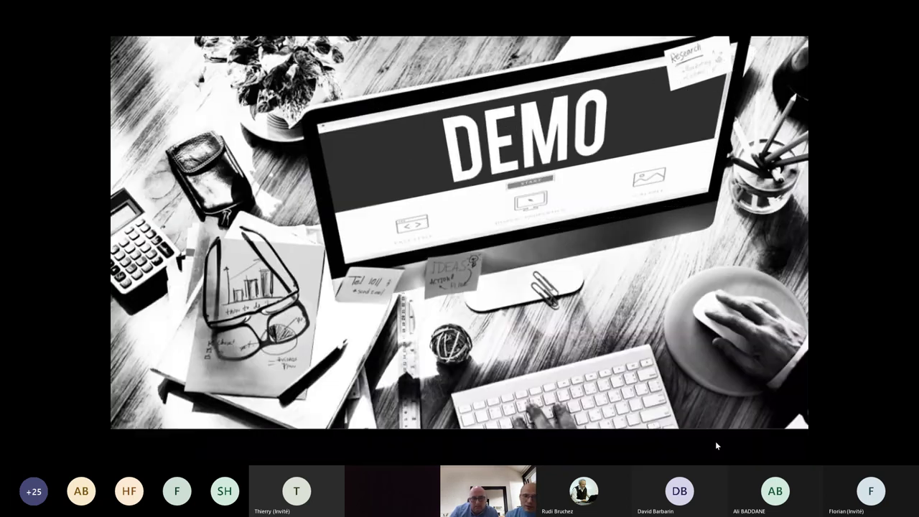
pyautogui.press('Right')
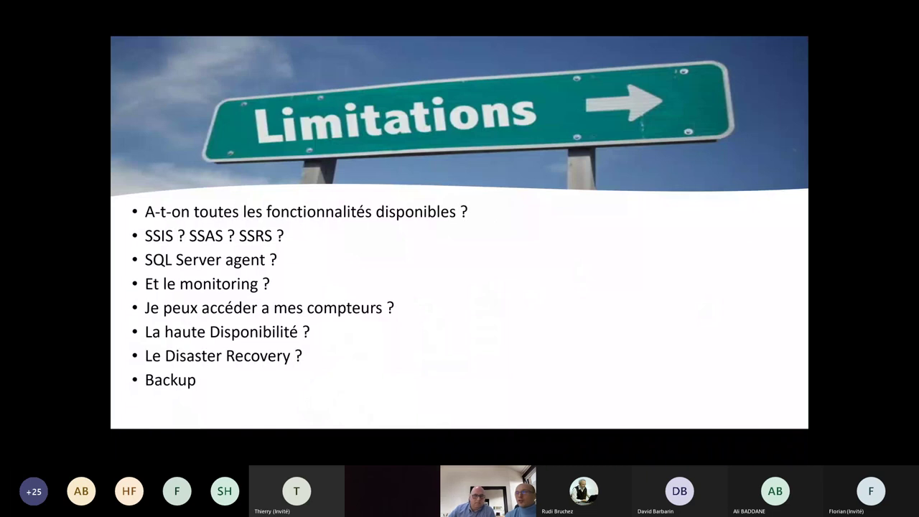
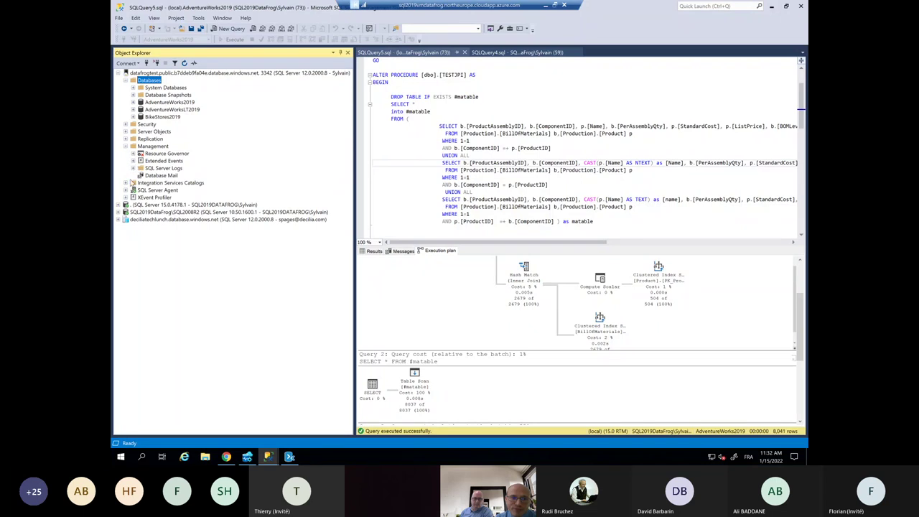
# Step: Try sending a Database Mail test e-mail, then decline the configuration wizard prompt
pyautogui.click(153, 178)
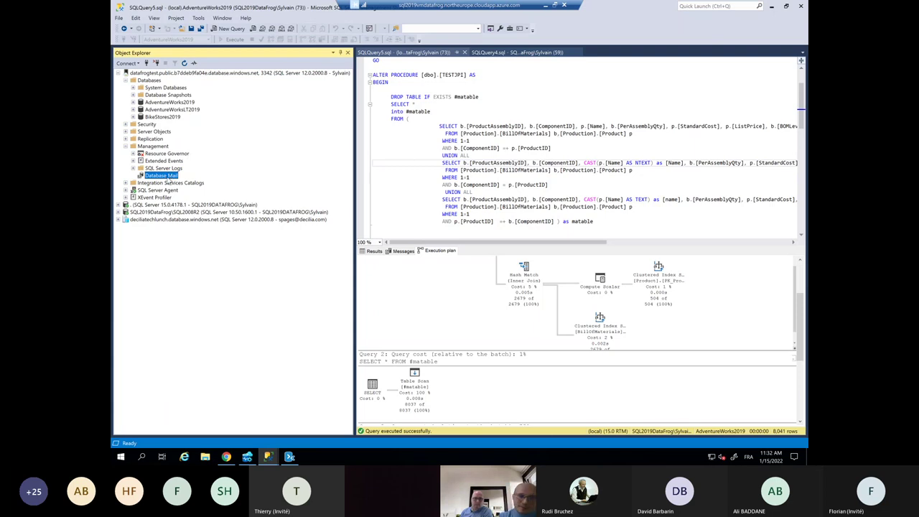
pyautogui.rightClick(168, 180)
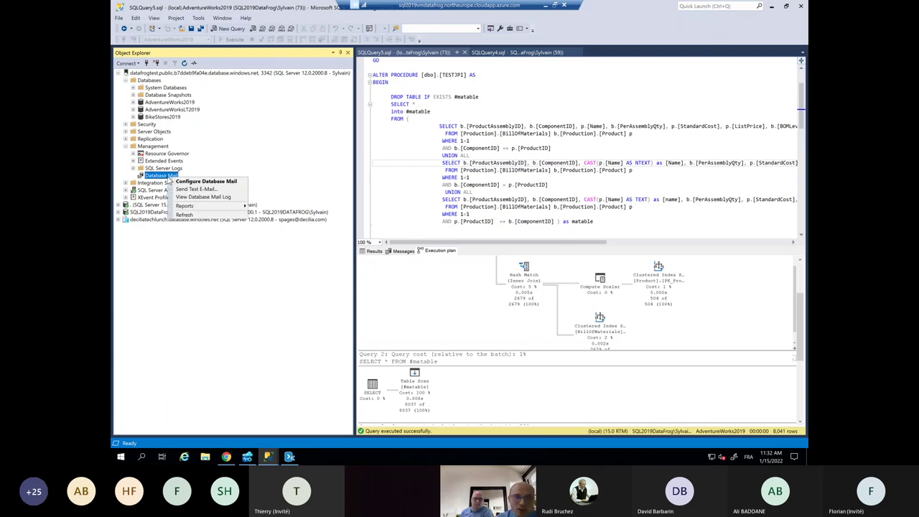
pyautogui.click(194, 181)
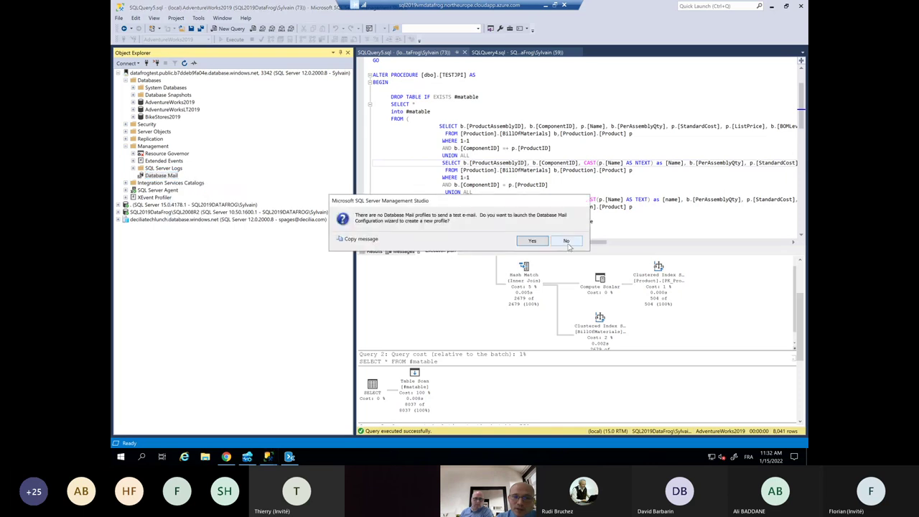
pyautogui.click(566, 241)
# Step: Launch Configure Database Mail and advance past the wizard's welcome page
pyautogui.click(567, 242)
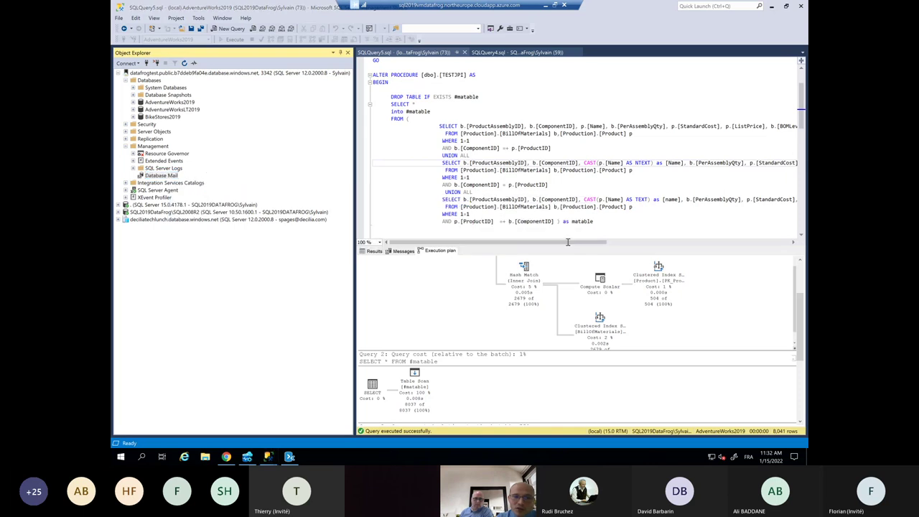
pyautogui.rightClick(169, 176)
pyautogui.click(196, 178)
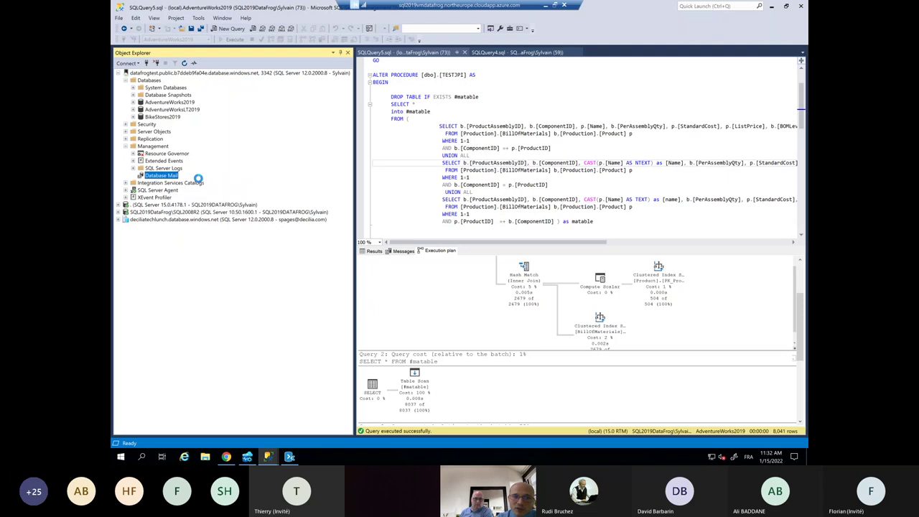
pyautogui.click(485, 303)
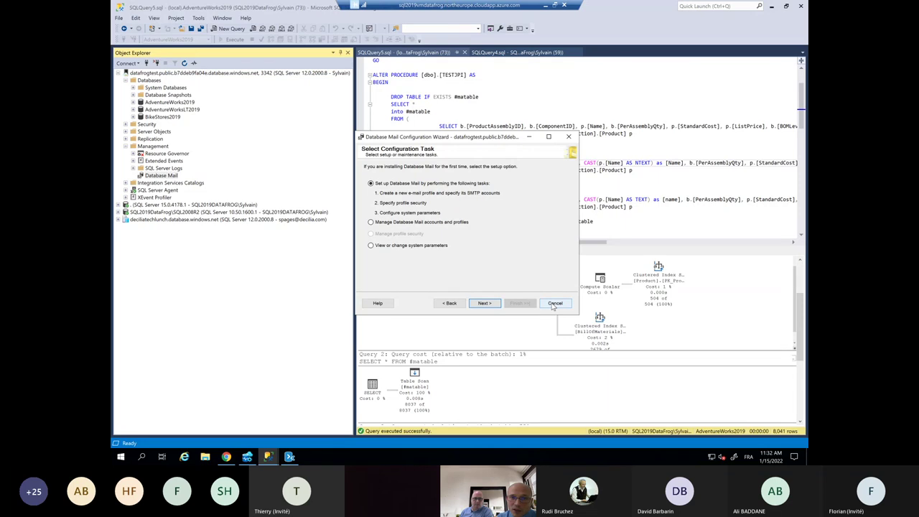
# Step: Advance the wizard, answer No to enabling Database Mail, and cancel the wizard
pyautogui.click(487, 303)
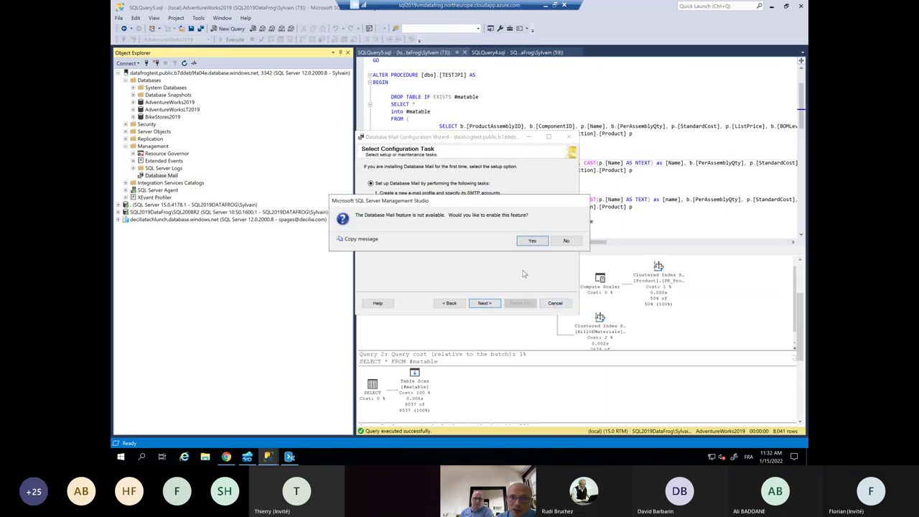
pyautogui.click(566, 243)
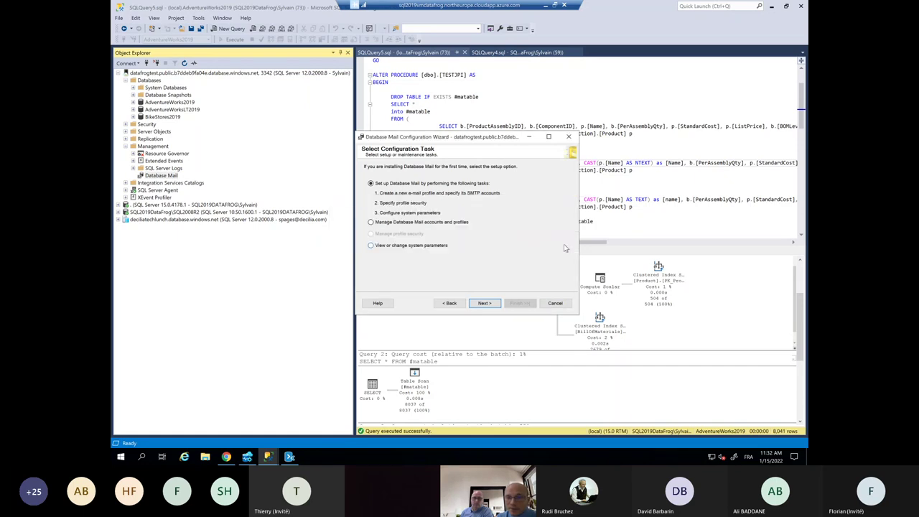
pyautogui.click(565, 305)
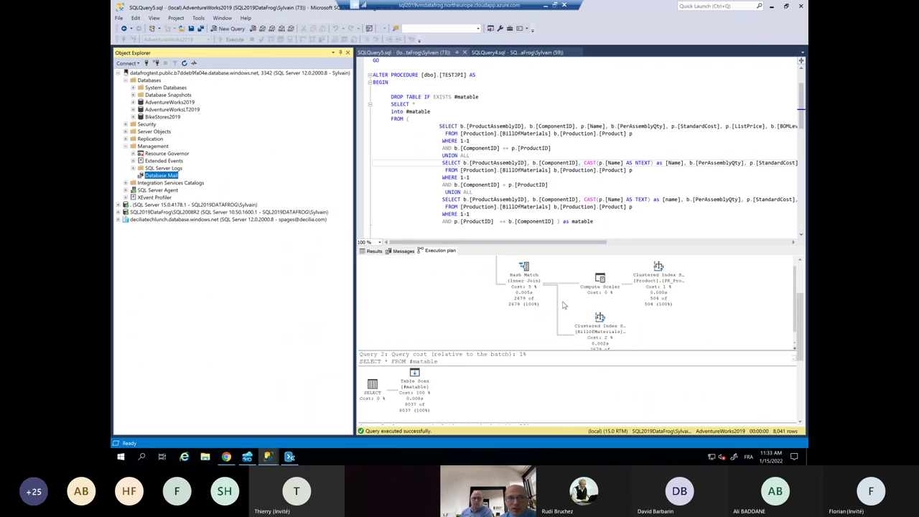
# Step: Expand Server Objects > Linked Servers > Providers, then expand System Databases
pyautogui.click(126, 132)
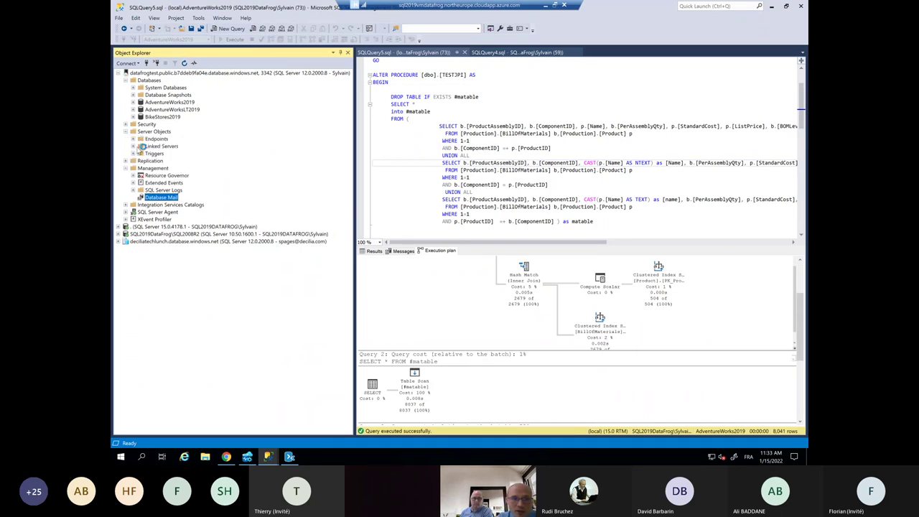
pyautogui.click(133, 146)
pyautogui.click(160, 147)
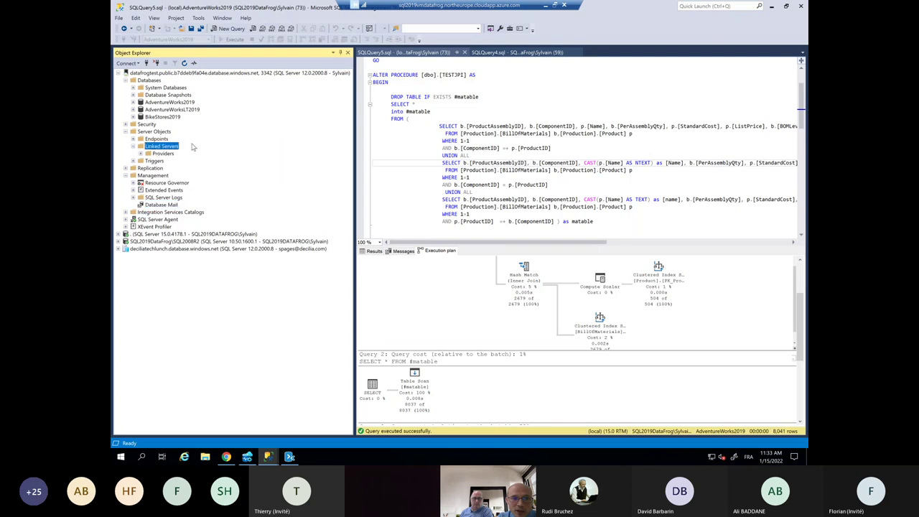
pyautogui.click(141, 153)
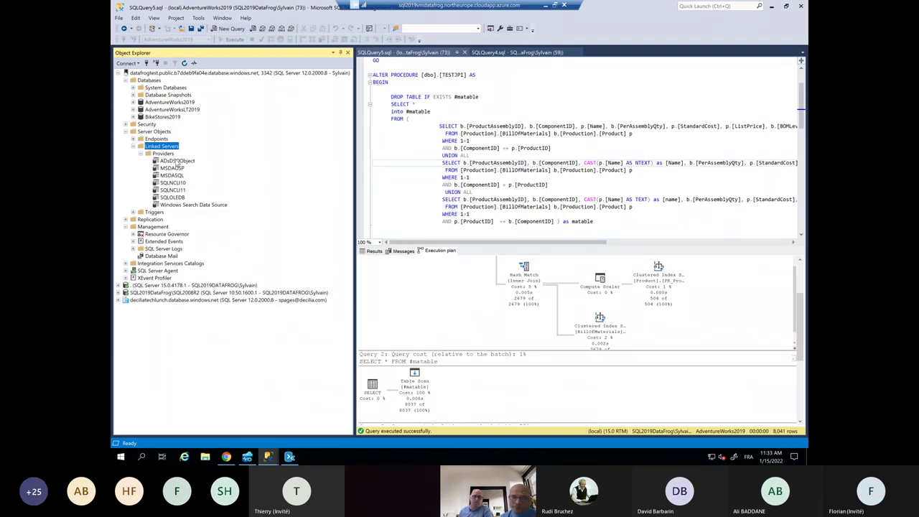
pyautogui.click(133, 88)
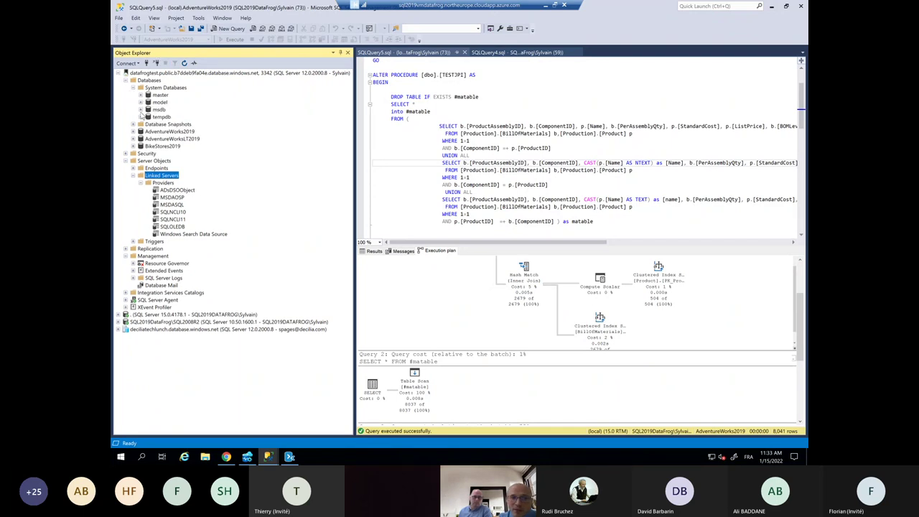
# Step: Expand tempdb to show its Tables, Temporary Tables, Views, Programmability and Storage folders
pyautogui.click(141, 116)
pyautogui.click(156, 118)
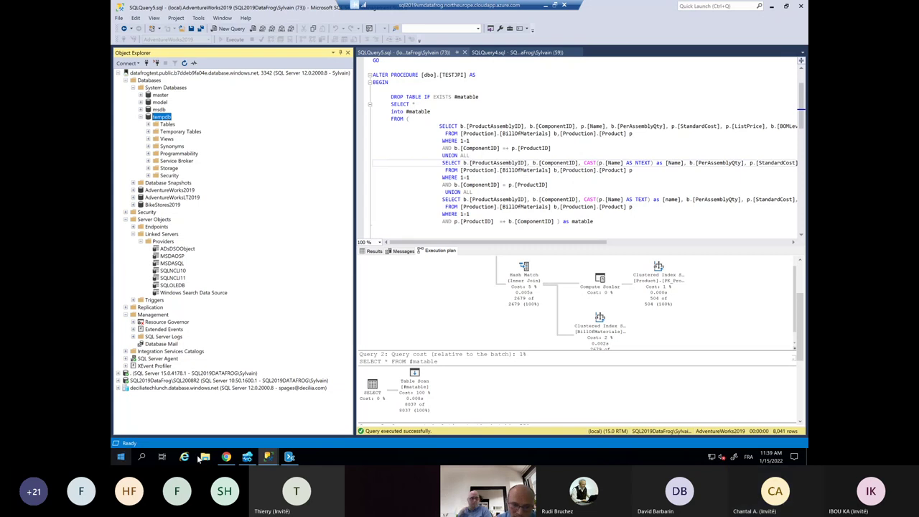
# Step: Switch to the Azure portal and open the decisqlim managed instance from the home page
pyautogui.click(226, 458)
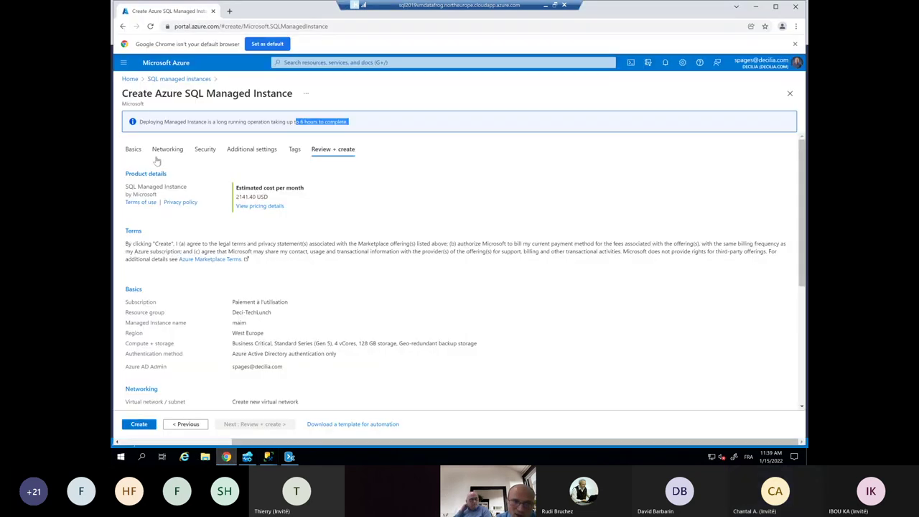
pyautogui.click(192, 80)
pyautogui.click(130, 79)
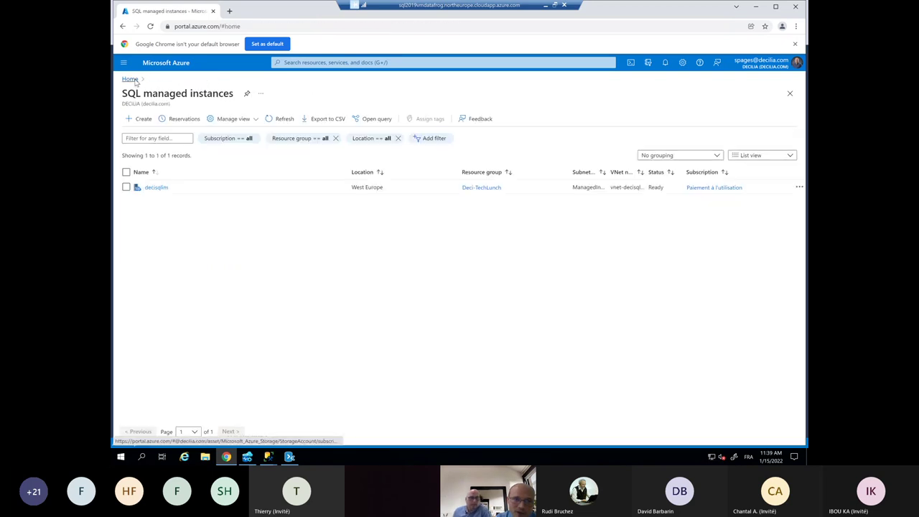
pyautogui.click(249, 252)
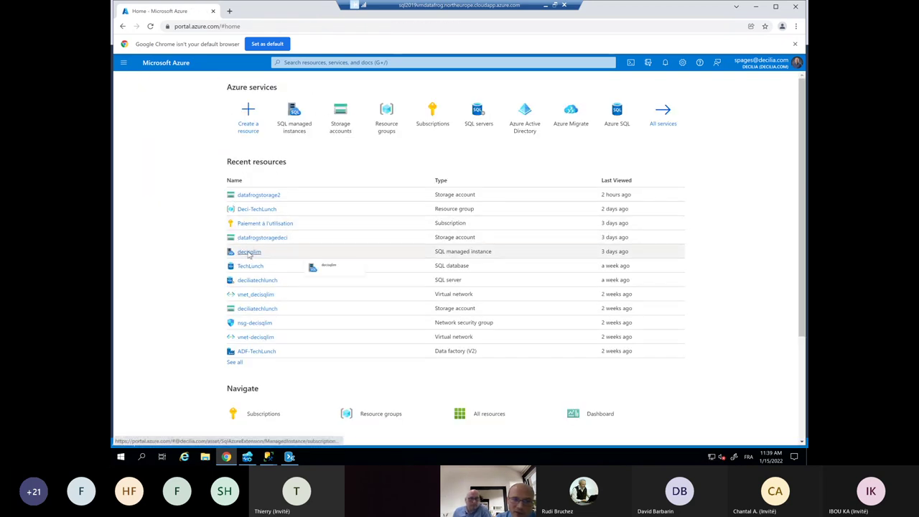
pyautogui.scroll(-2, 181, 258)
pyautogui.scroll(-1, 180, 258)
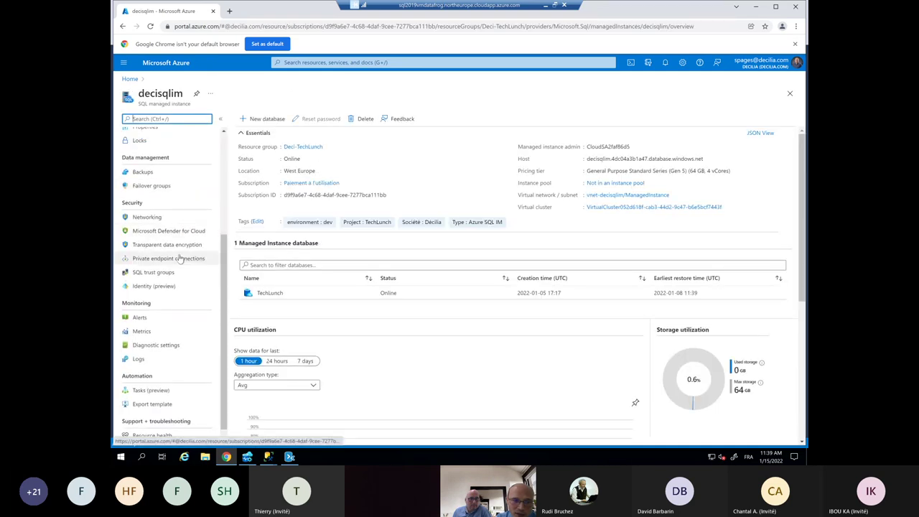
pyautogui.scroll(-1, 180, 260)
pyautogui.scroll(4, 182, 262)
# Step: Open decisqlim's Backups, check TechLunch's 7-day PITR retention, then return to Available backups
pyautogui.click(144, 262)
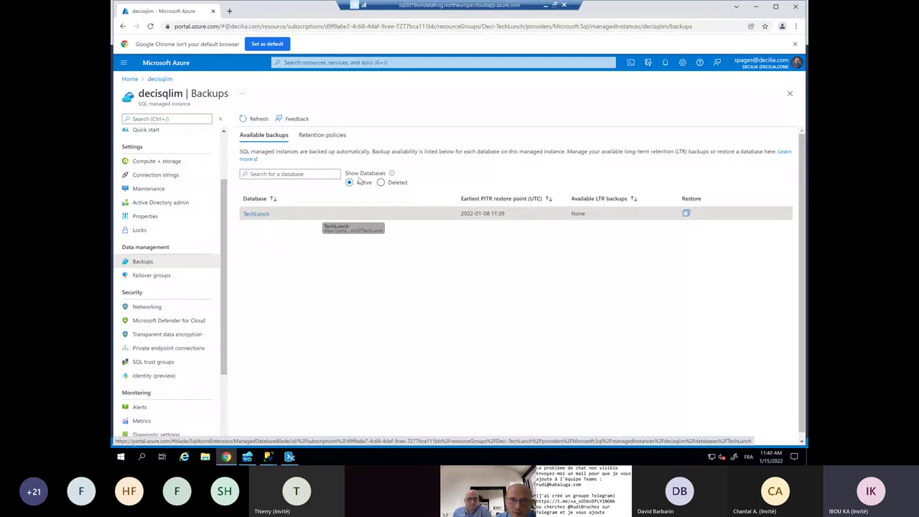
pyautogui.click(322, 134)
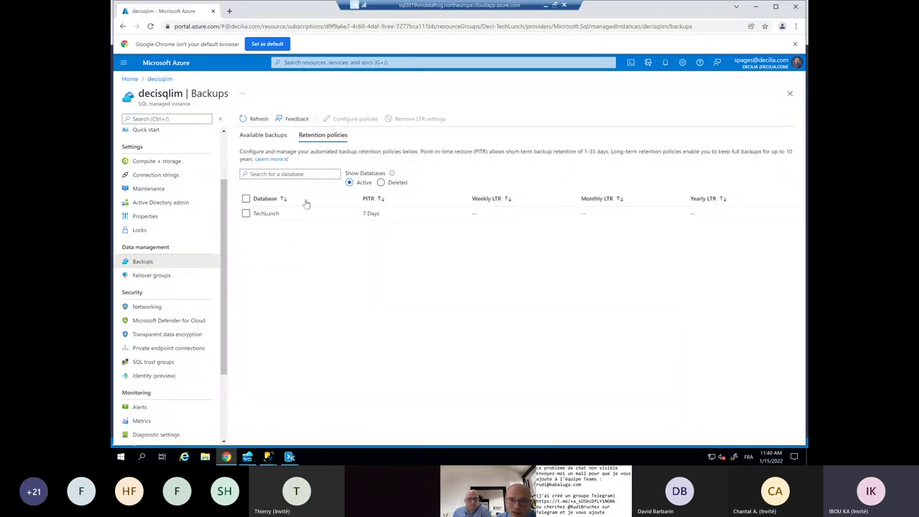
pyautogui.click(263, 140)
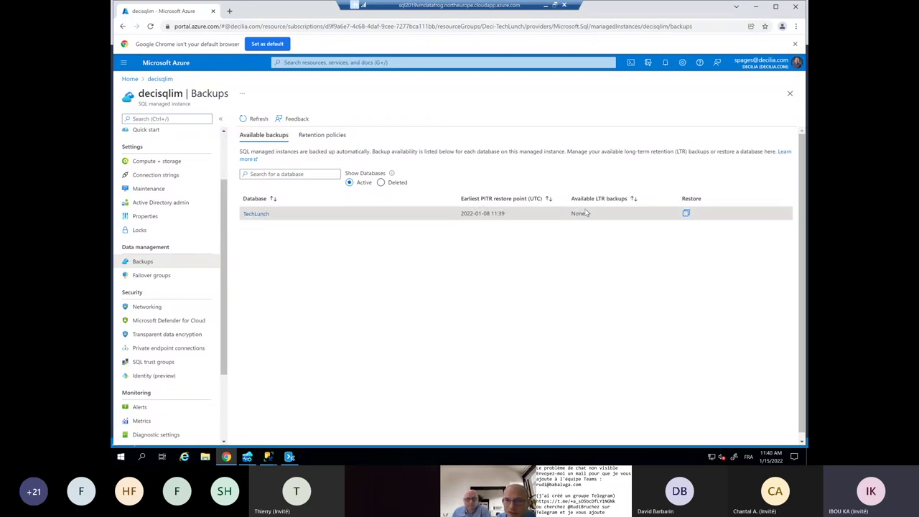
pyautogui.click(255, 214)
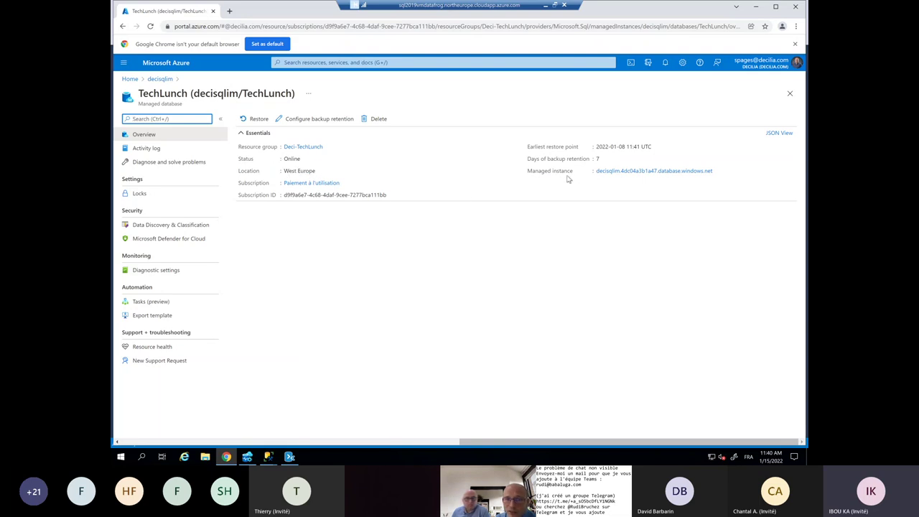
pyautogui.click(605, 159)
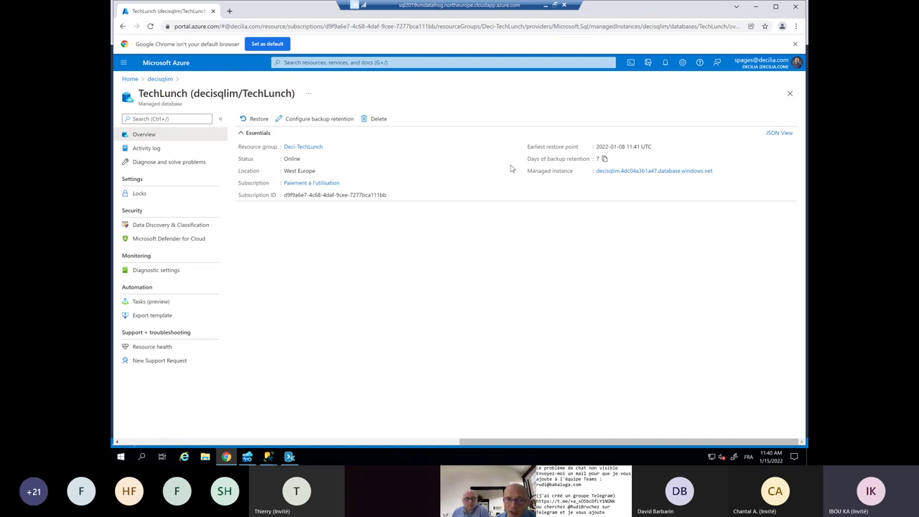
pyautogui.click(164, 79)
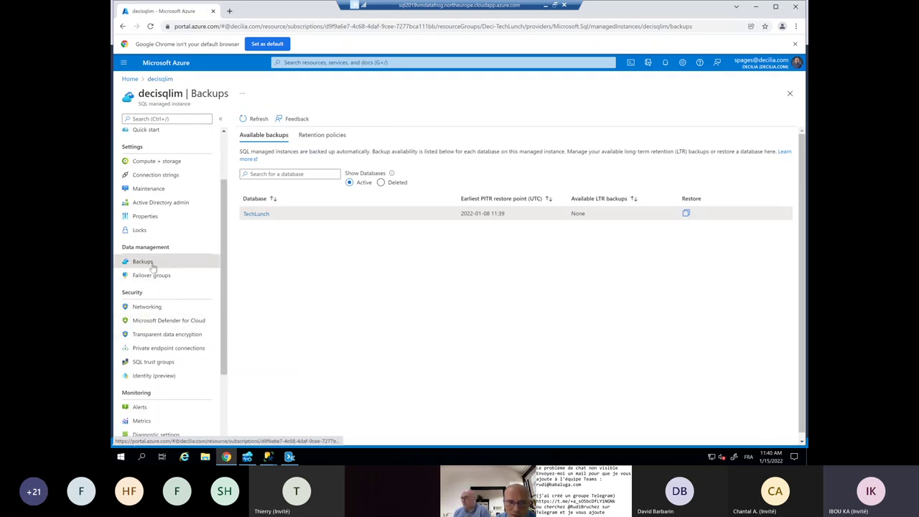
# Step: Scroll the Azure portal's blade menu, then show the SSMS window thumbnails from the taskbar
pyautogui.scroll(-1, 152, 267)
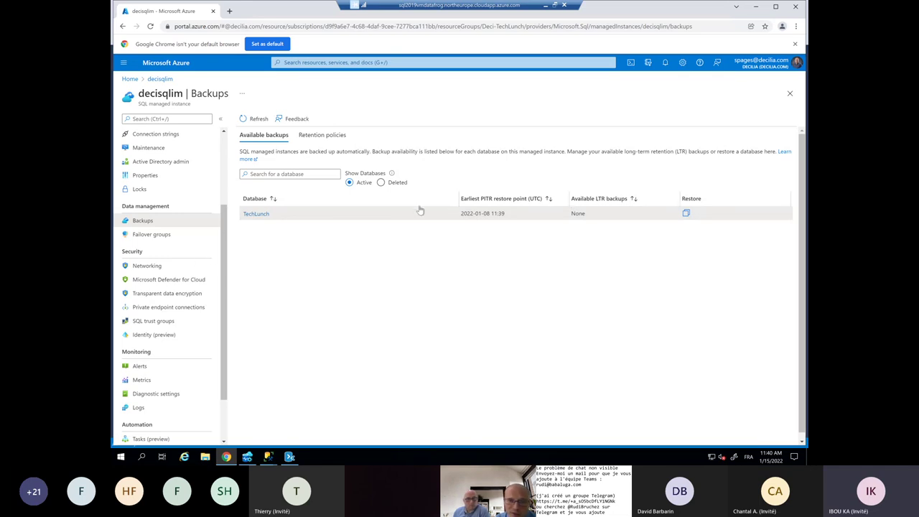
pyautogui.scroll(2, 163, 274)
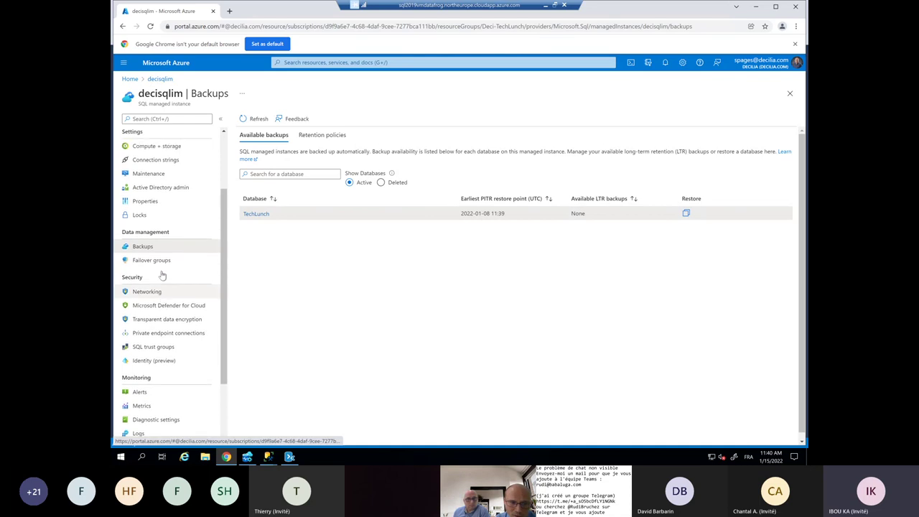
pyautogui.scroll(3, 153, 253)
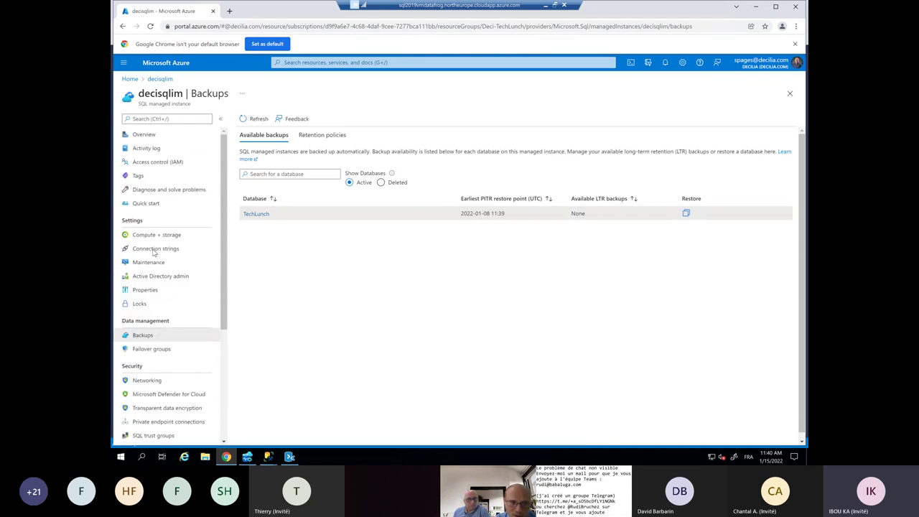
pyautogui.scroll(-5, 153, 253)
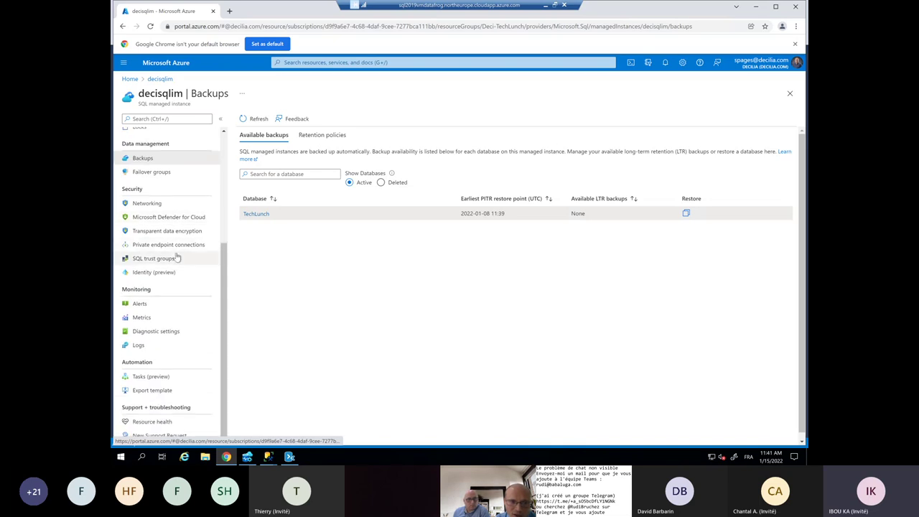
pyautogui.scroll(2, 178, 255)
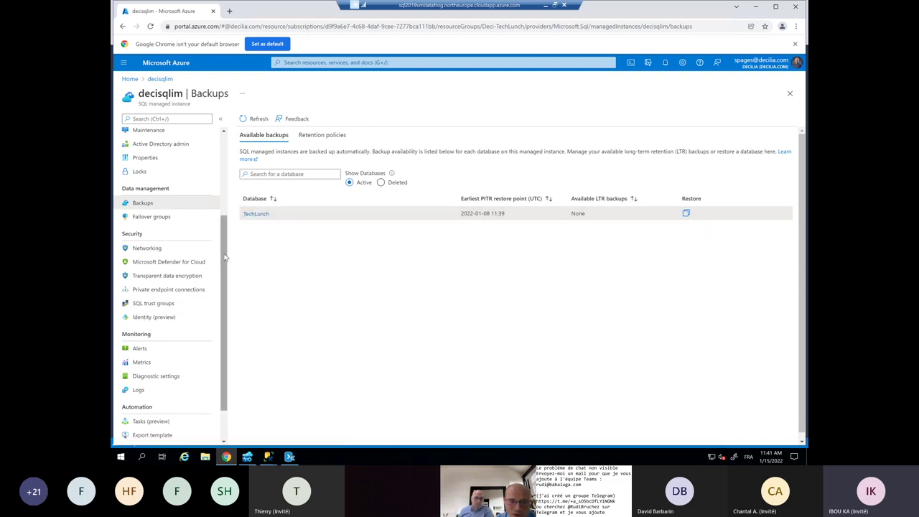
pyautogui.scroll(-1, 224, 265)
pyautogui.scroll(2, 222, 251)
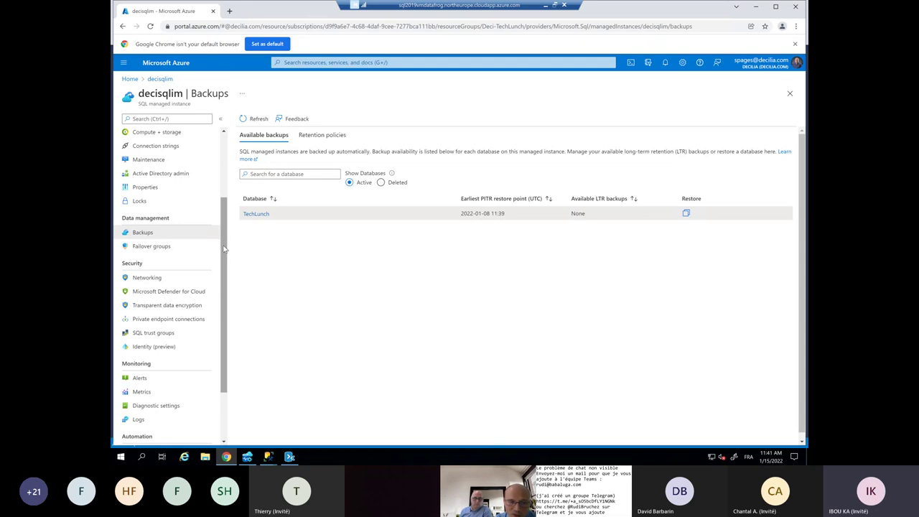
pyautogui.moveTo(224, 247); pyautogui.dragTo(228, 214)
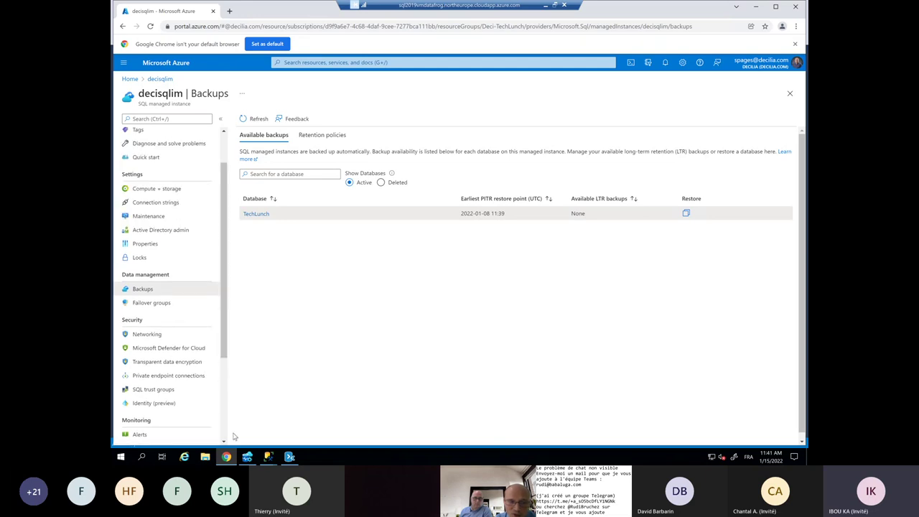
pyautogui.click(268, 456)
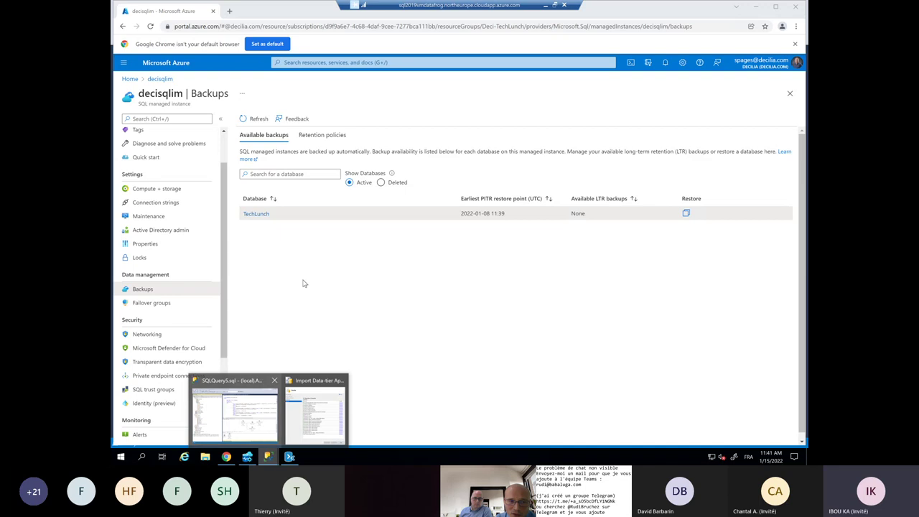
# Step: Open Back Up Database for AdventureWorks2019 from SQLQuery5, then cancel without backing up
pyautogui.click(268, 415)
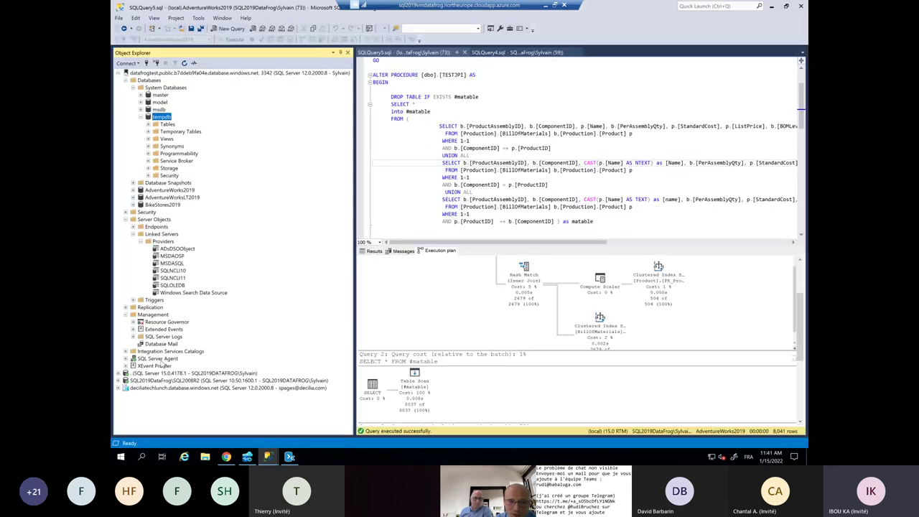
pyautogui.rightClick(176, 192)
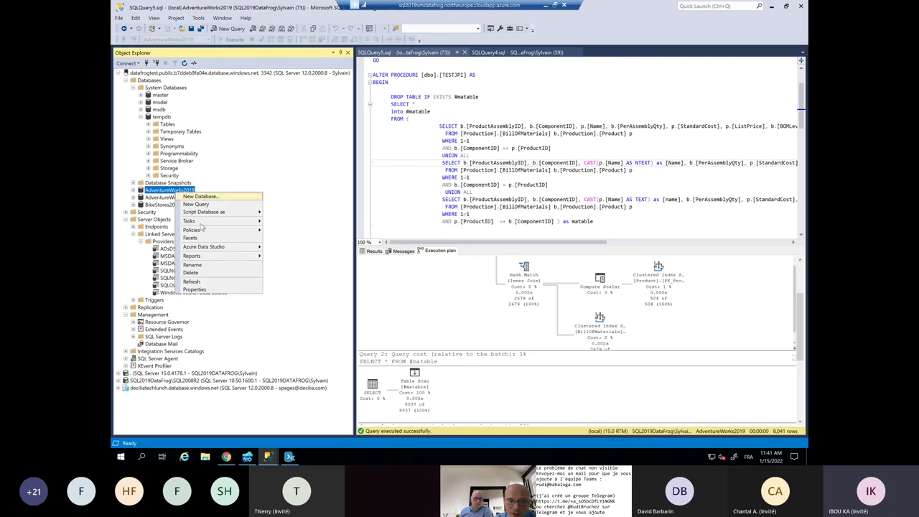
pyautogui.moveTo(213, 222)
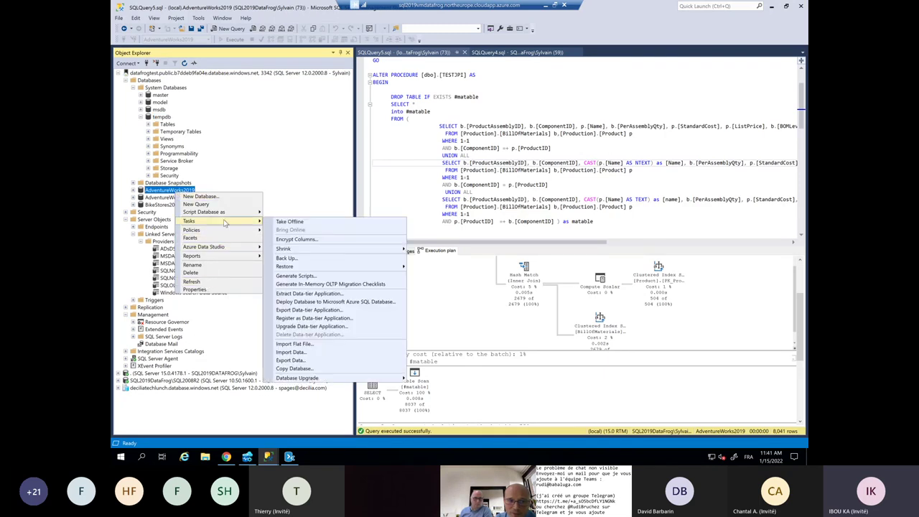
pyautogui.click(295, 260)
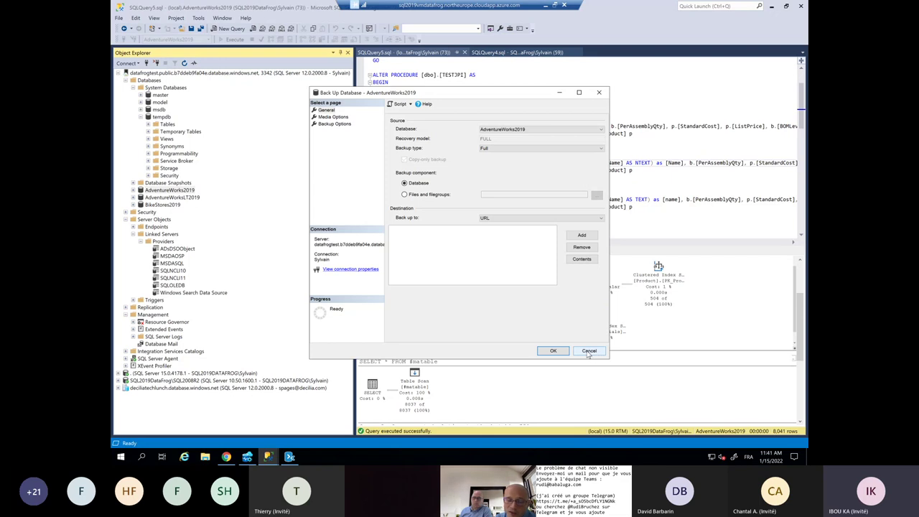
pyautogui.click(589, 351)
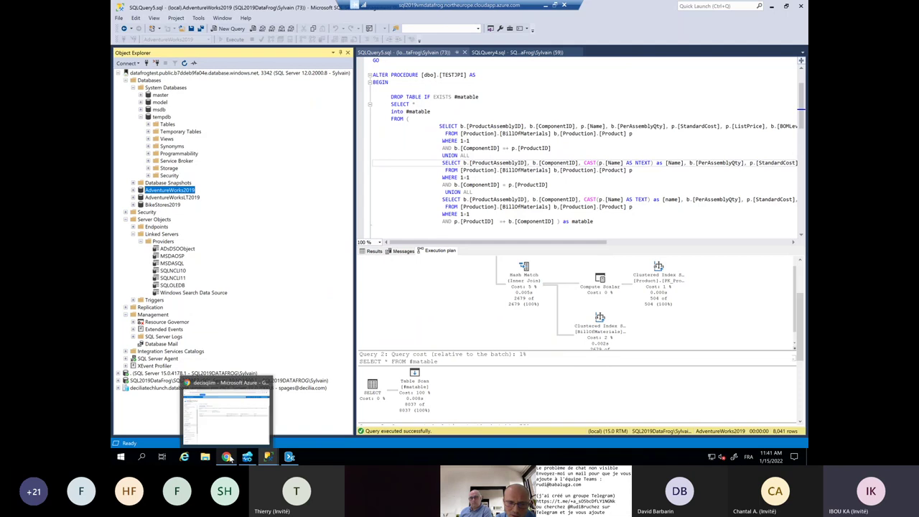
# Step: Return to the decisqlim Backups page and open TechLunch from the Available backups list
pyautogui.click(209, 409)
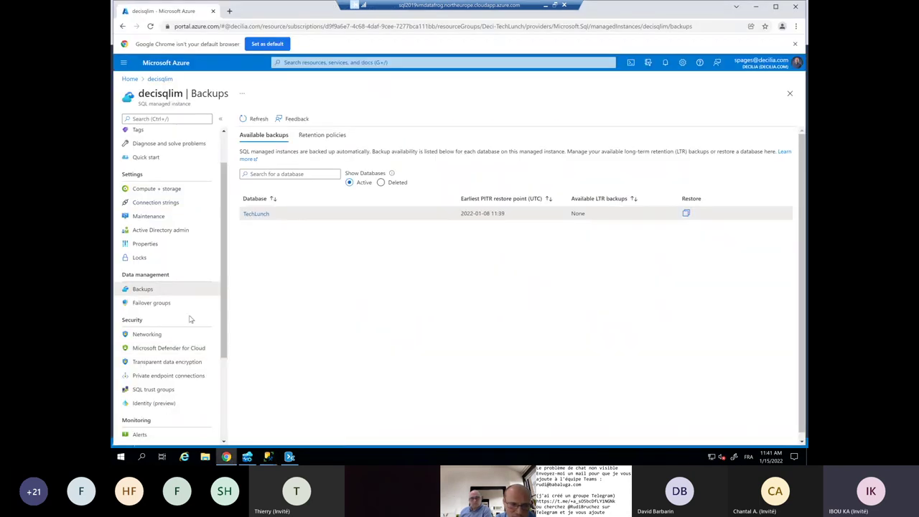
pyautogui.scroll(-3, 193, 320)
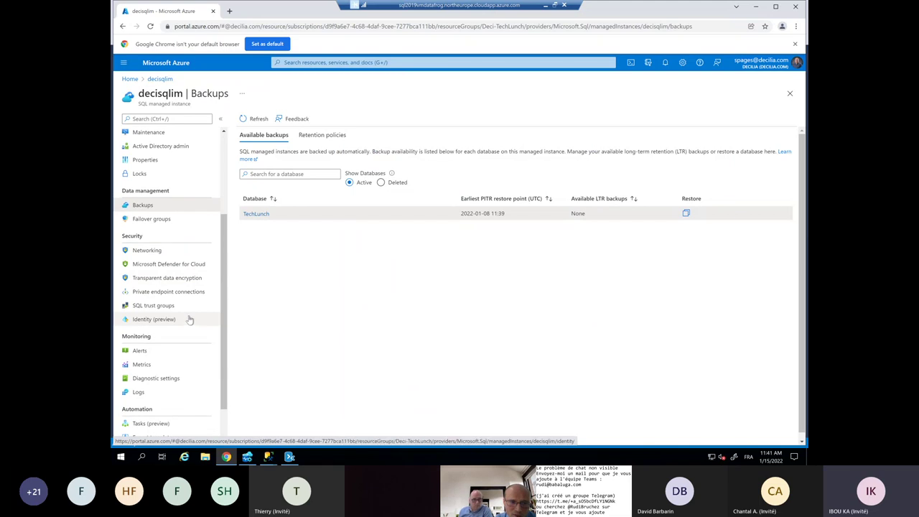
pyautogui.scroll(2, 190, 319)
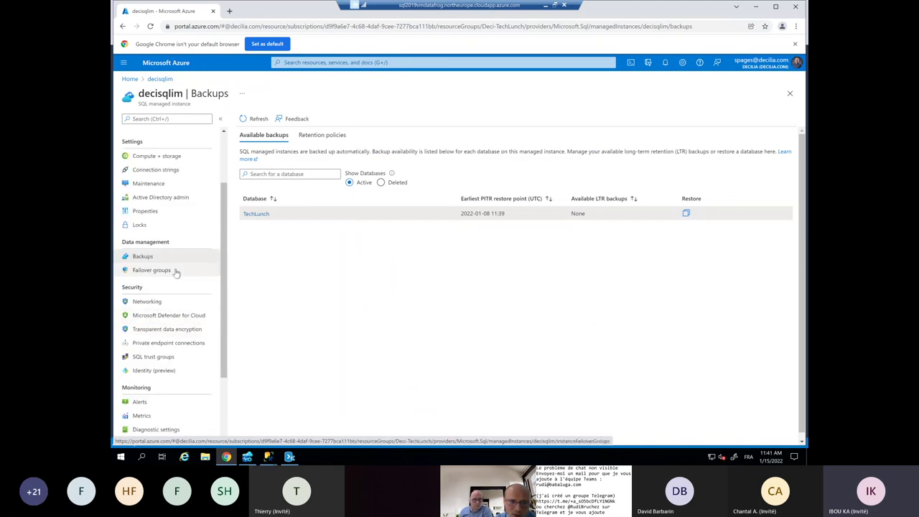
pyautogui.scroll(2, 176, 273)
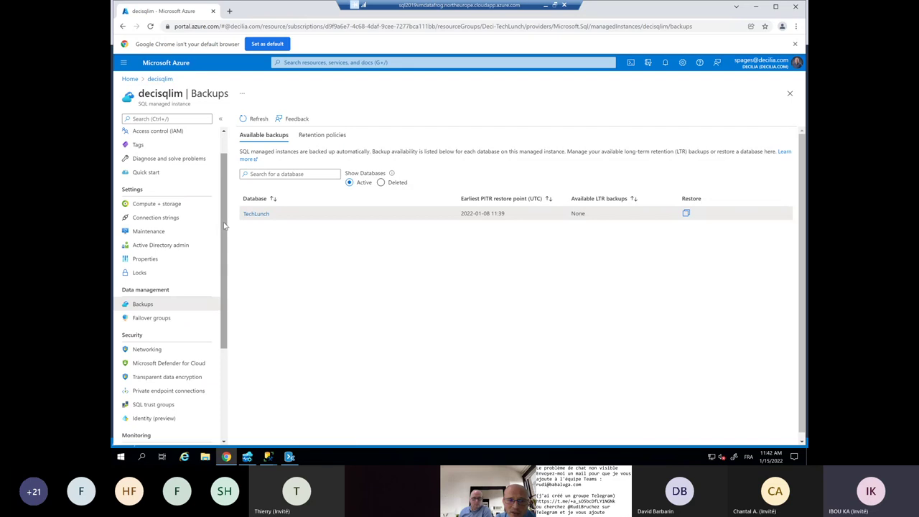
pyautogui.scroll(1, 226, 228)
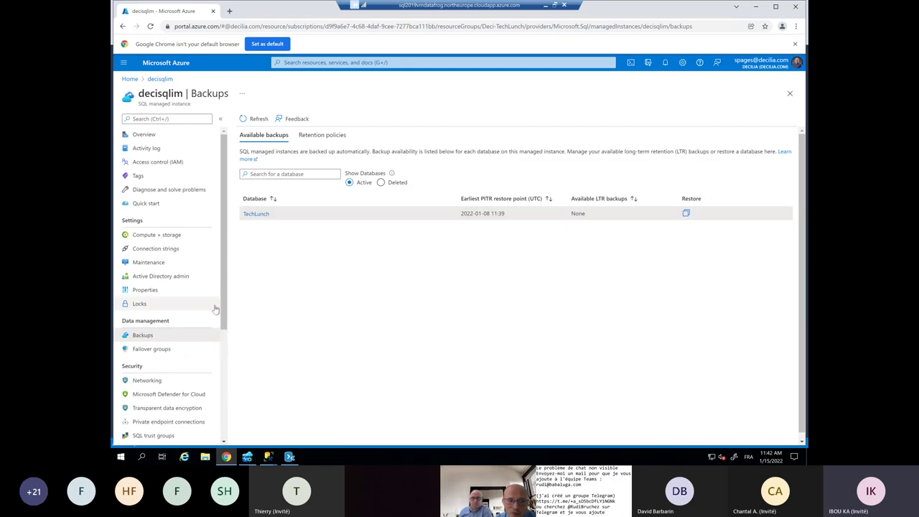
pyautogui.scroll(-1, 183, 394)
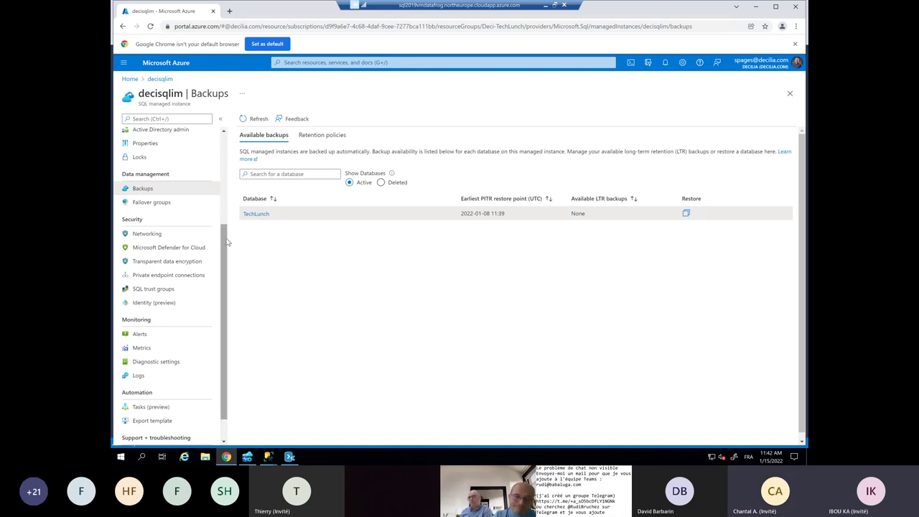
pyautogui.moveTo(227, 242); pyautogui.dragTo(231, 183)
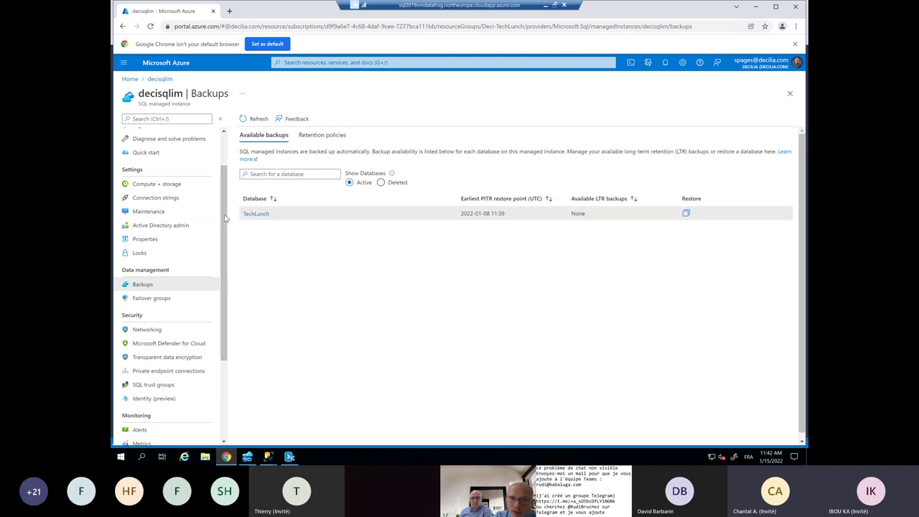
pyautogui.scroll(3, 188, 169)
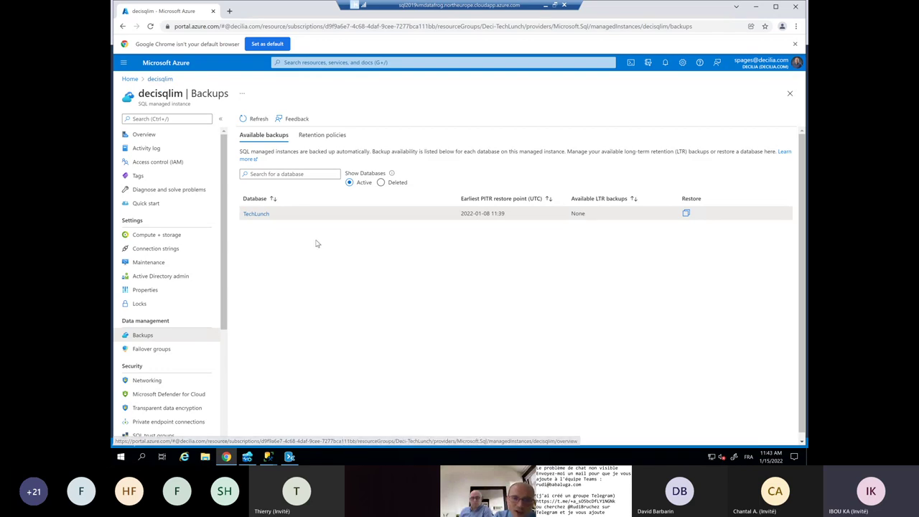
pyautogui.click(260, 215)
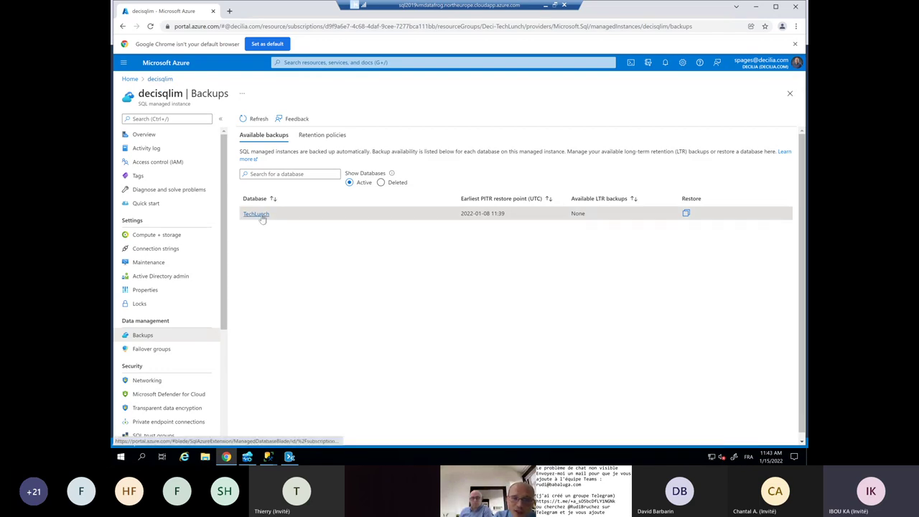
# Step: Start restoring TechLunch with Point-in-time as the source and highlight the restore point hint
pyautogui.click(255, 119)
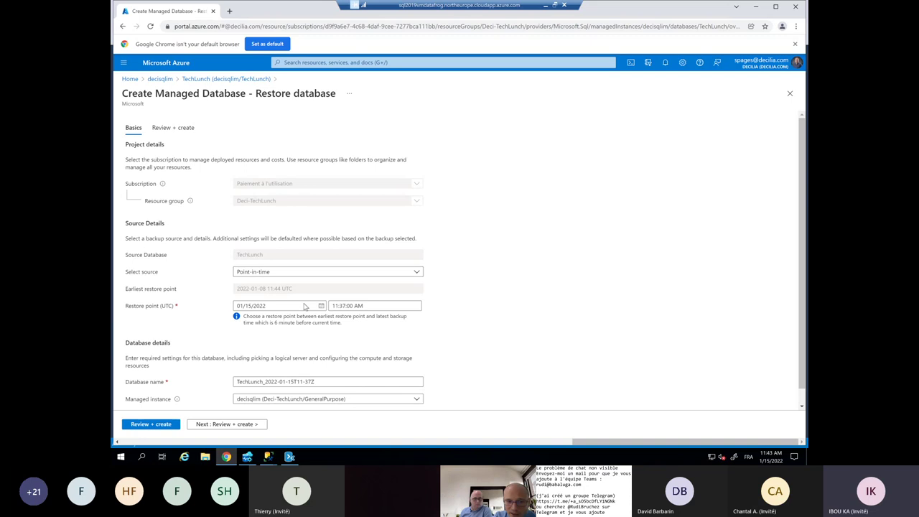
pyautogui.click(279, 275)
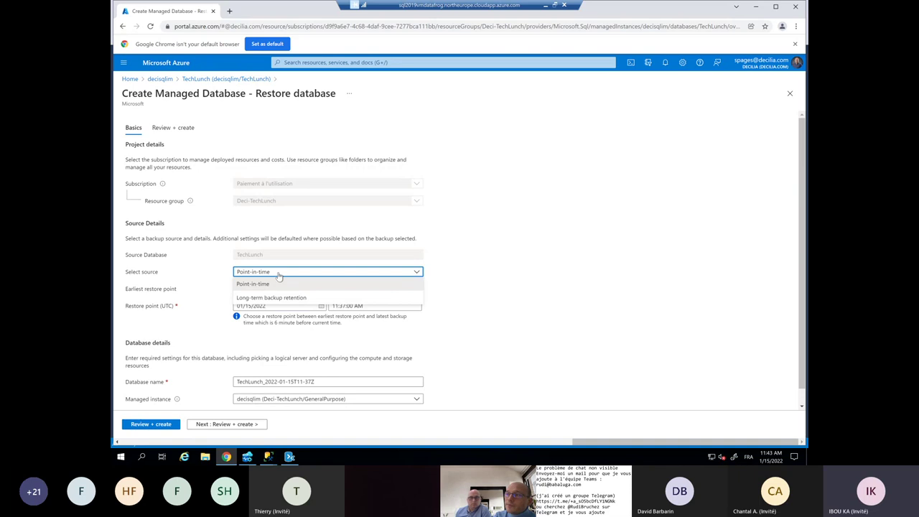
pyautogui.click(280, 275)
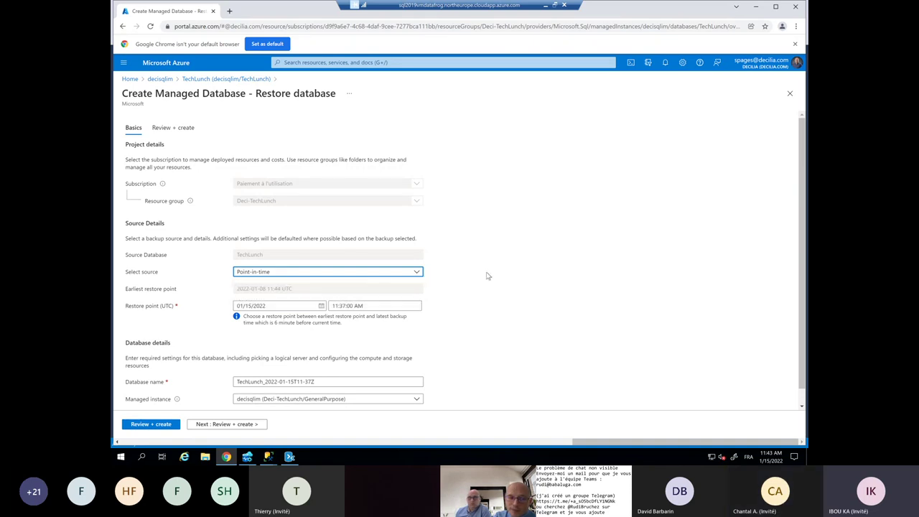
pyautogui.scroll(-1, 488, 275)
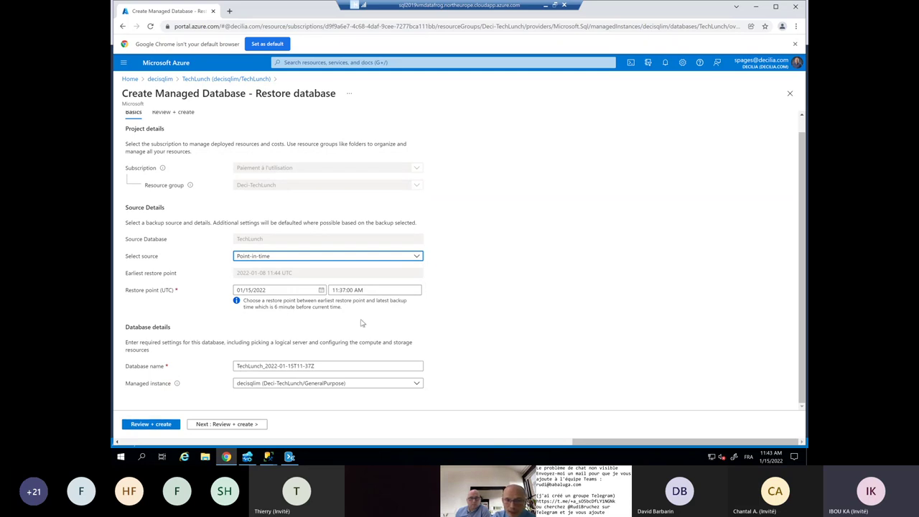
pyautogui.moveTo(350, 313); pyautogui.dragTo(243, 304)
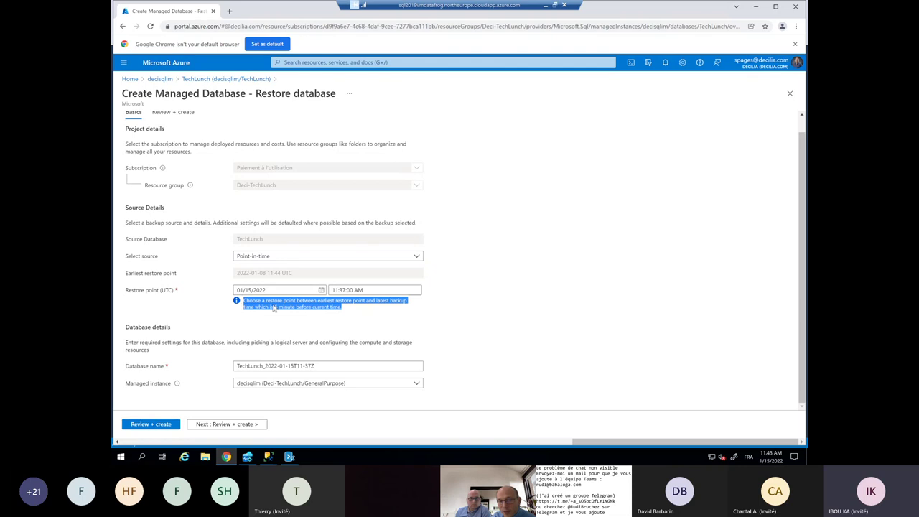